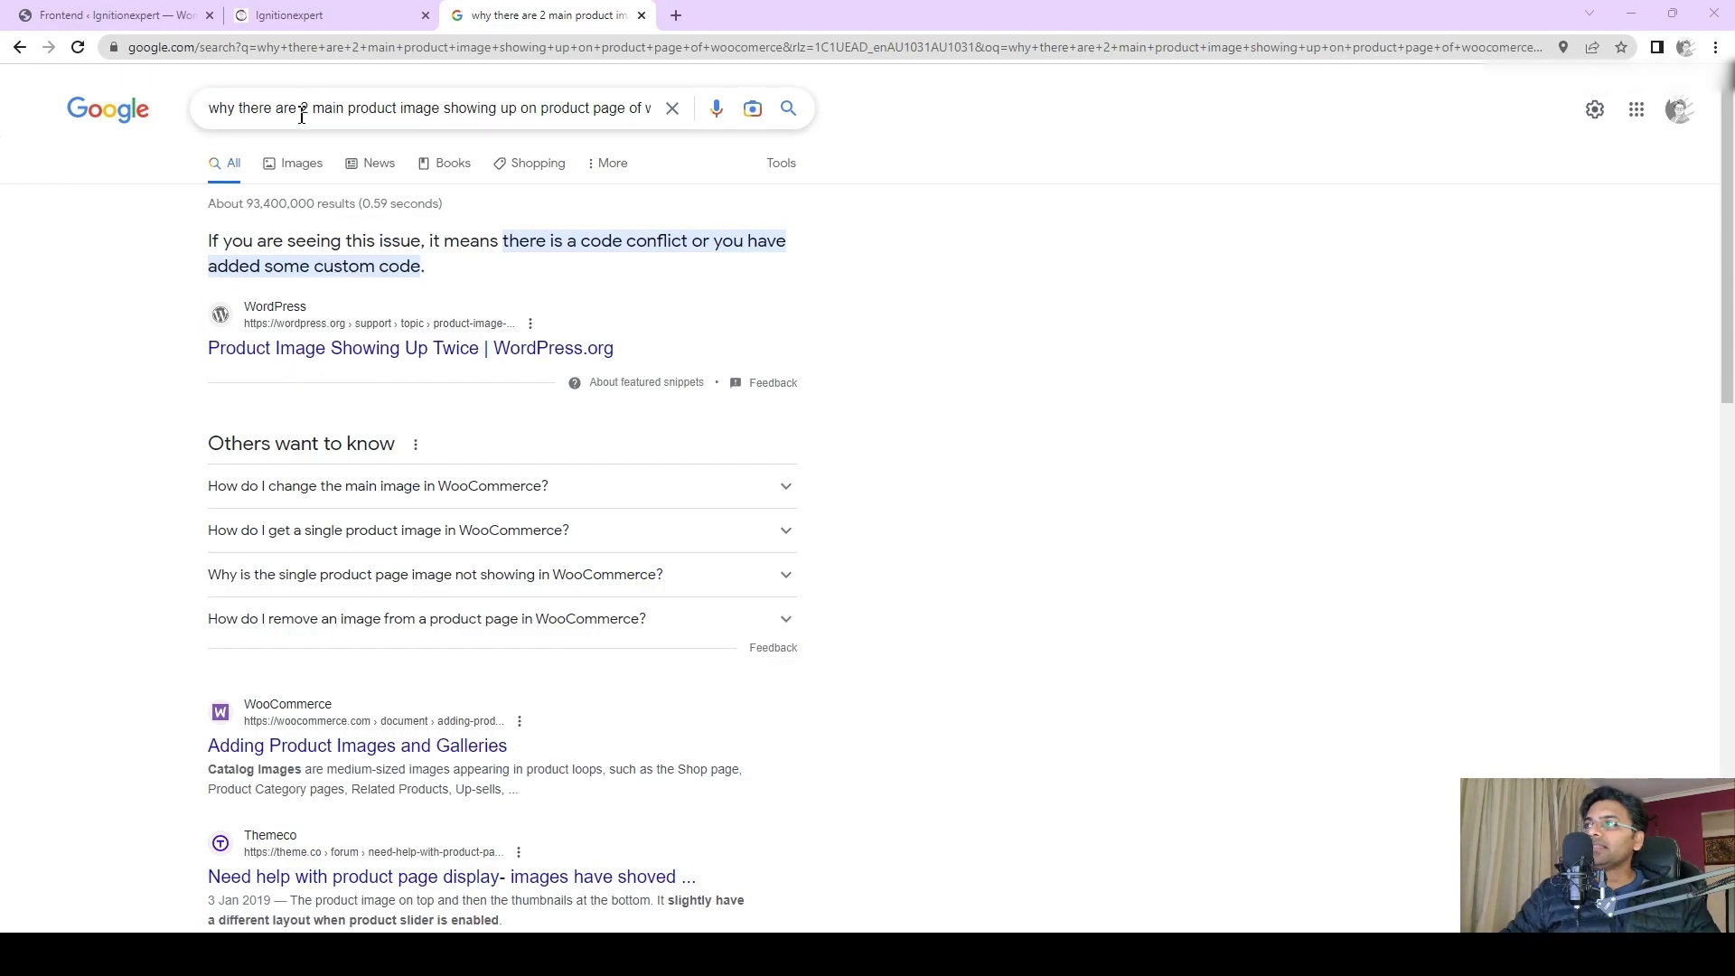
Select the words '2 main product' in the Google search query and adjust it.
drag(302, 115, 395, 113)
click(442, 108)
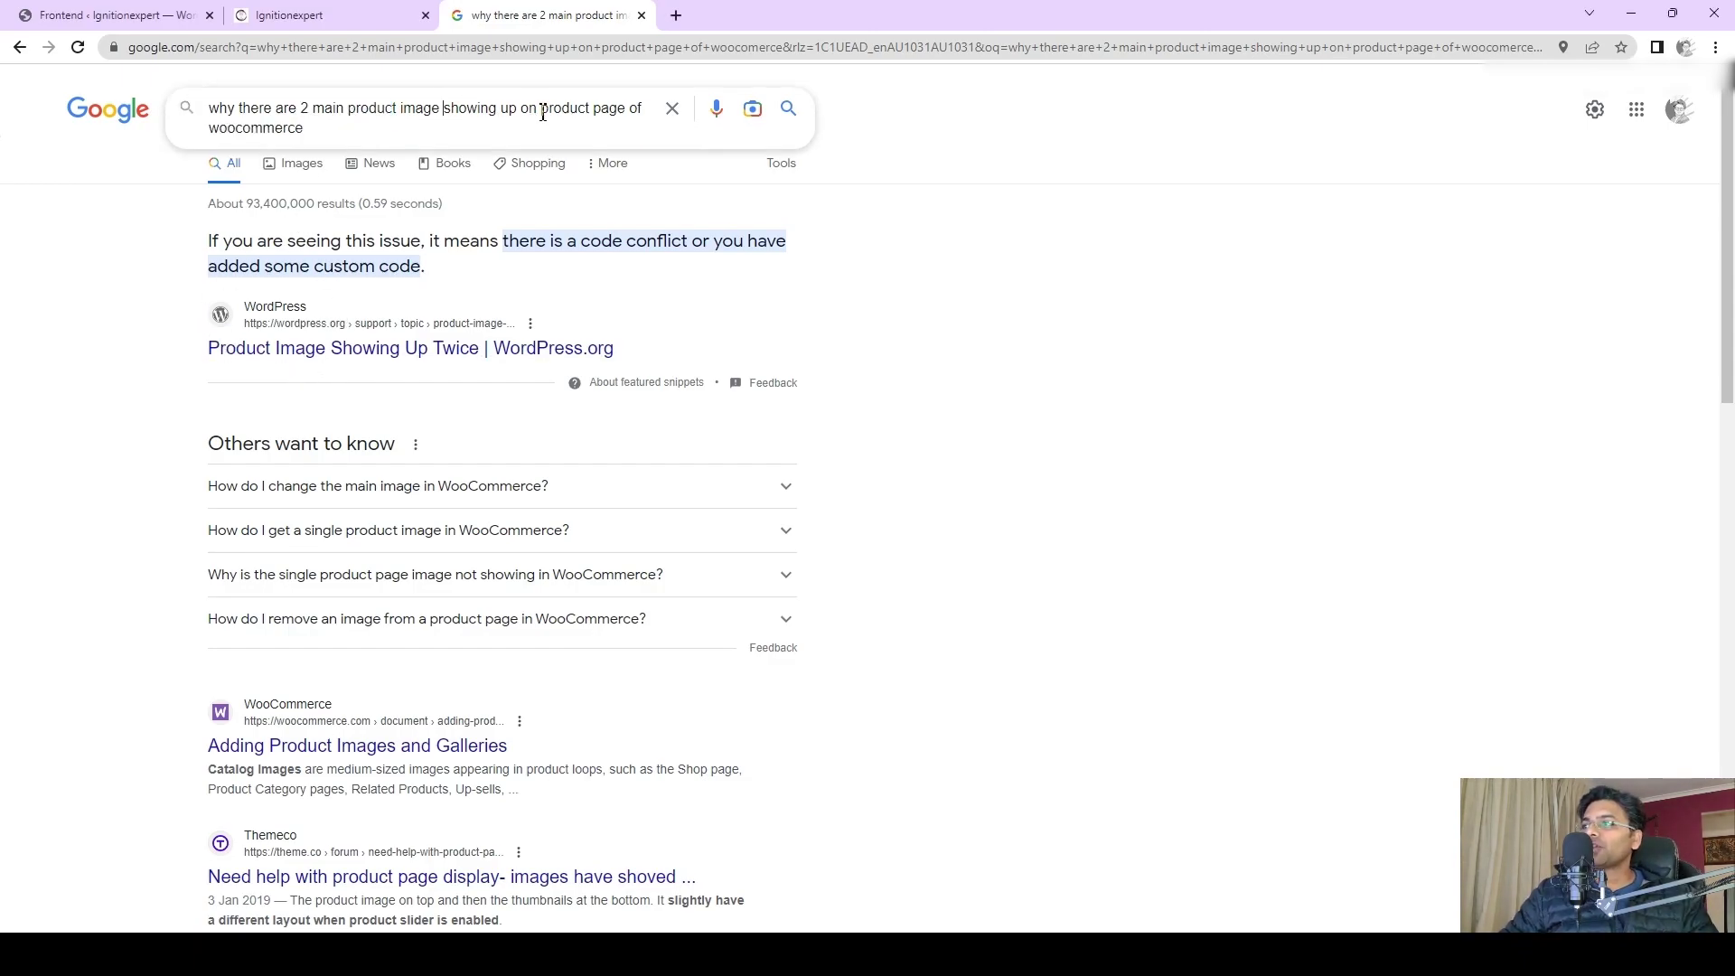
scroll(647, 504, down, 4)
scroll(600, 453, up, 4)
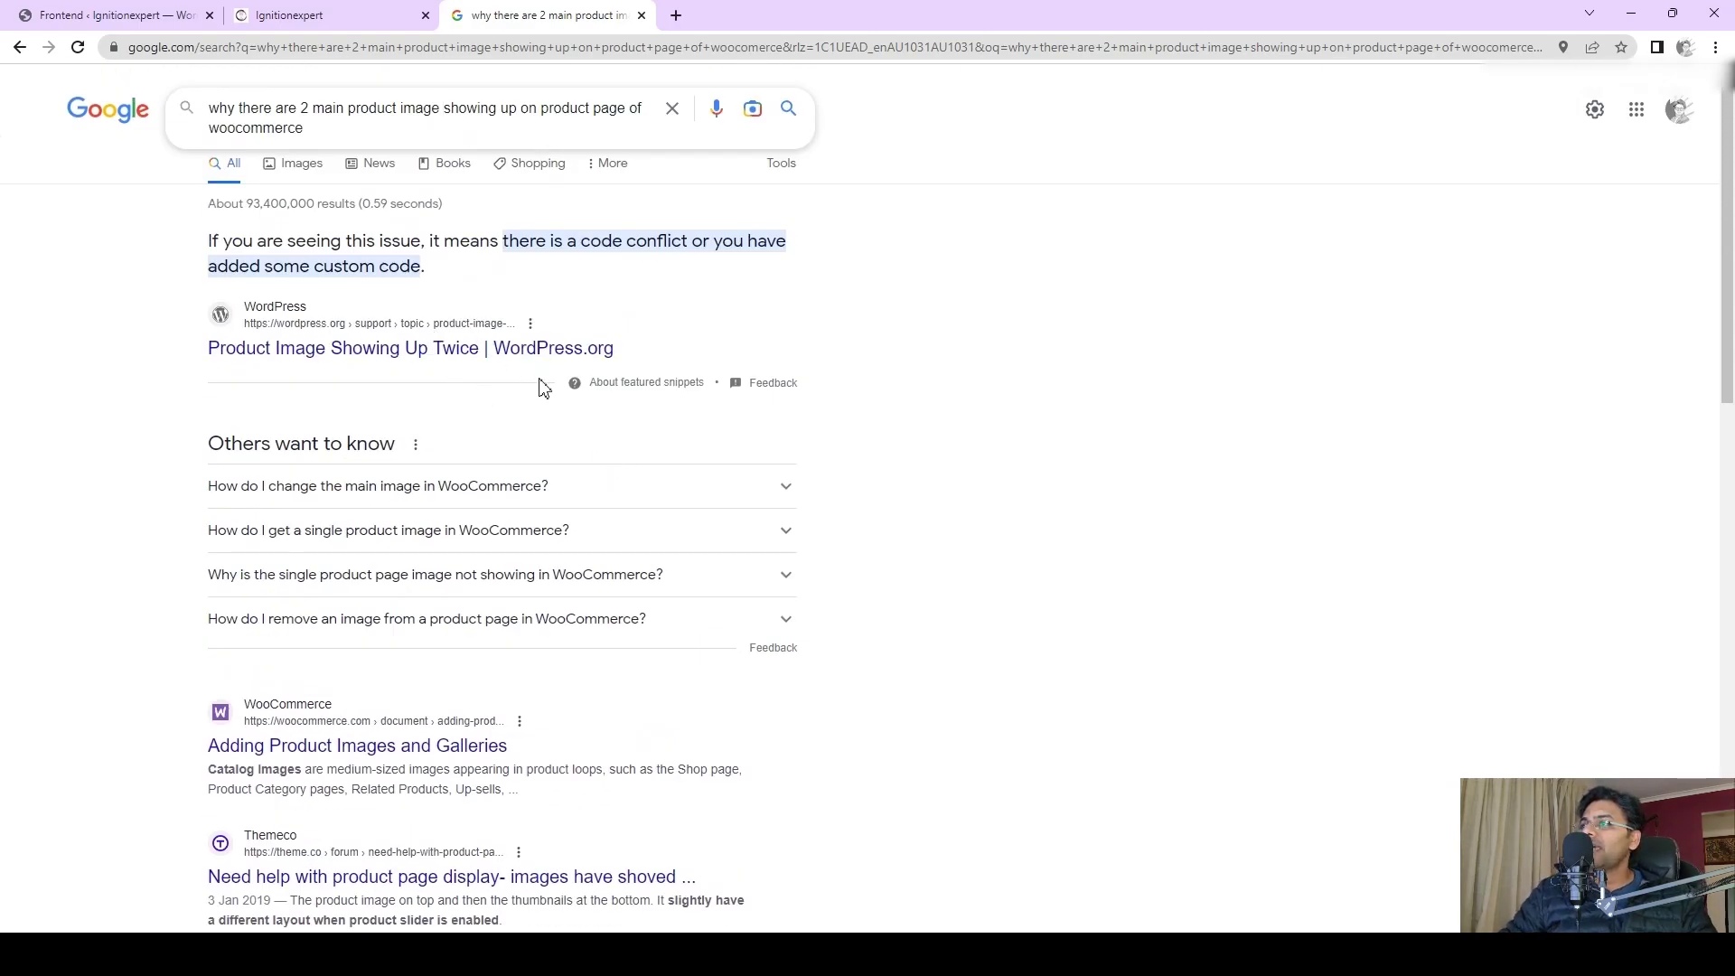
Open the WordPress.org 'Product Image Showing Up Twice' thread in a new tab, then return to the results.
right_click(523, 355)
click(572, 377)
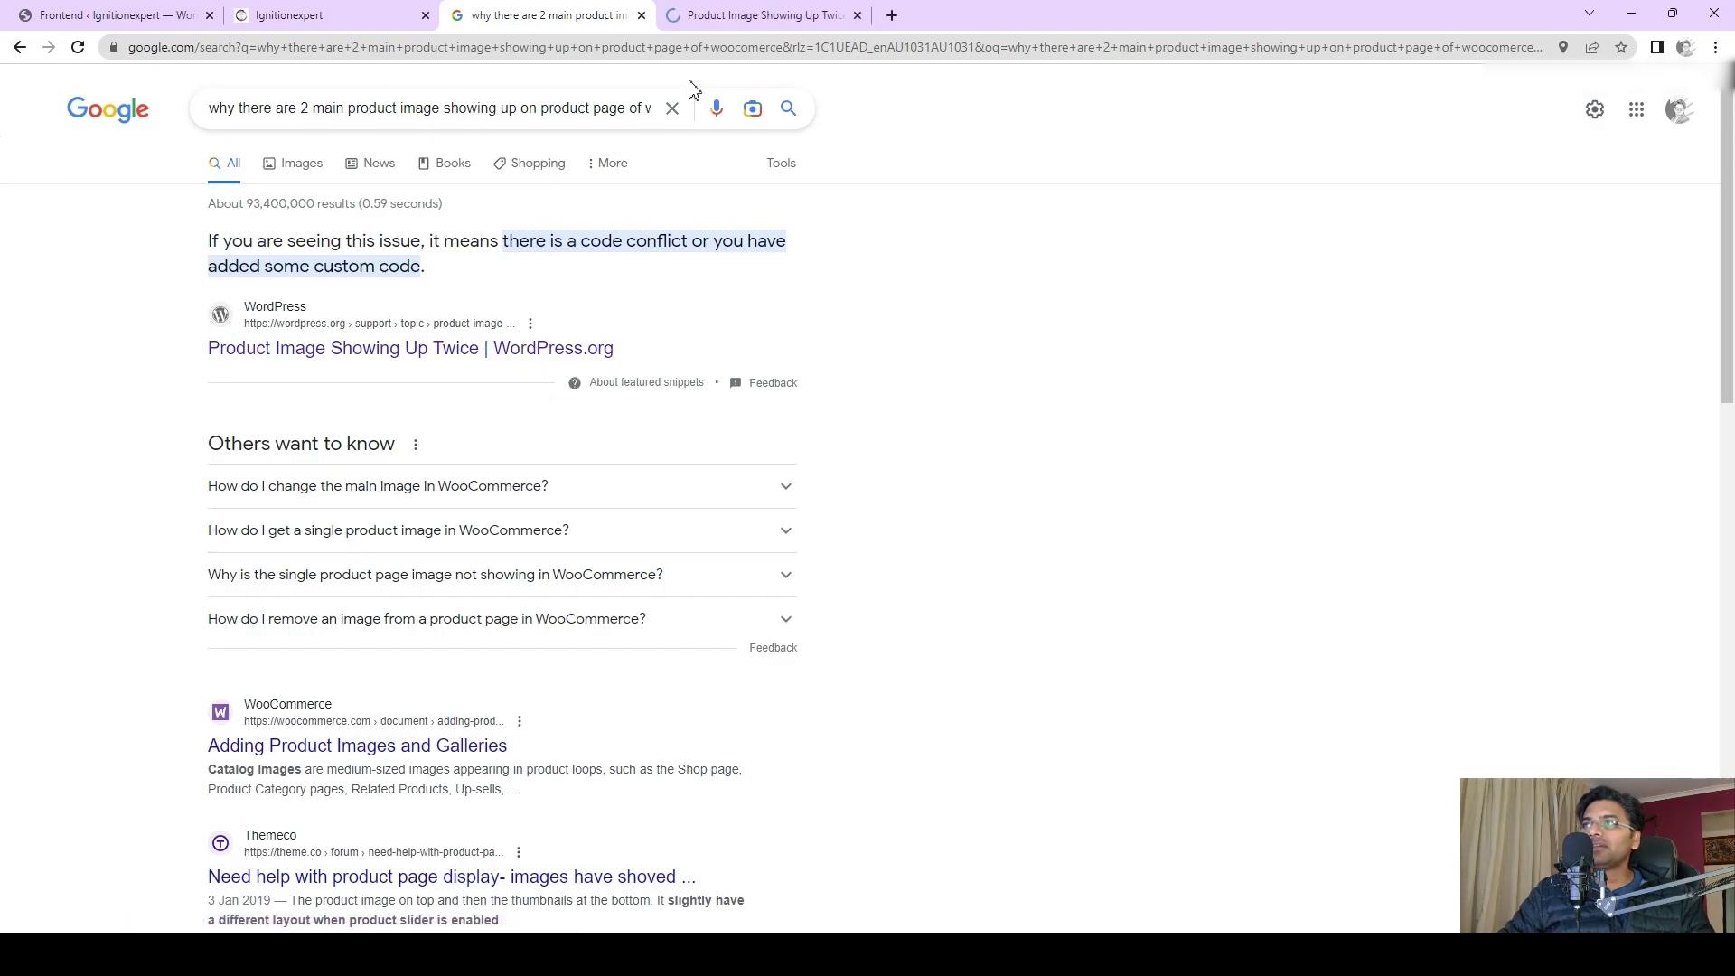
click(706, 11)
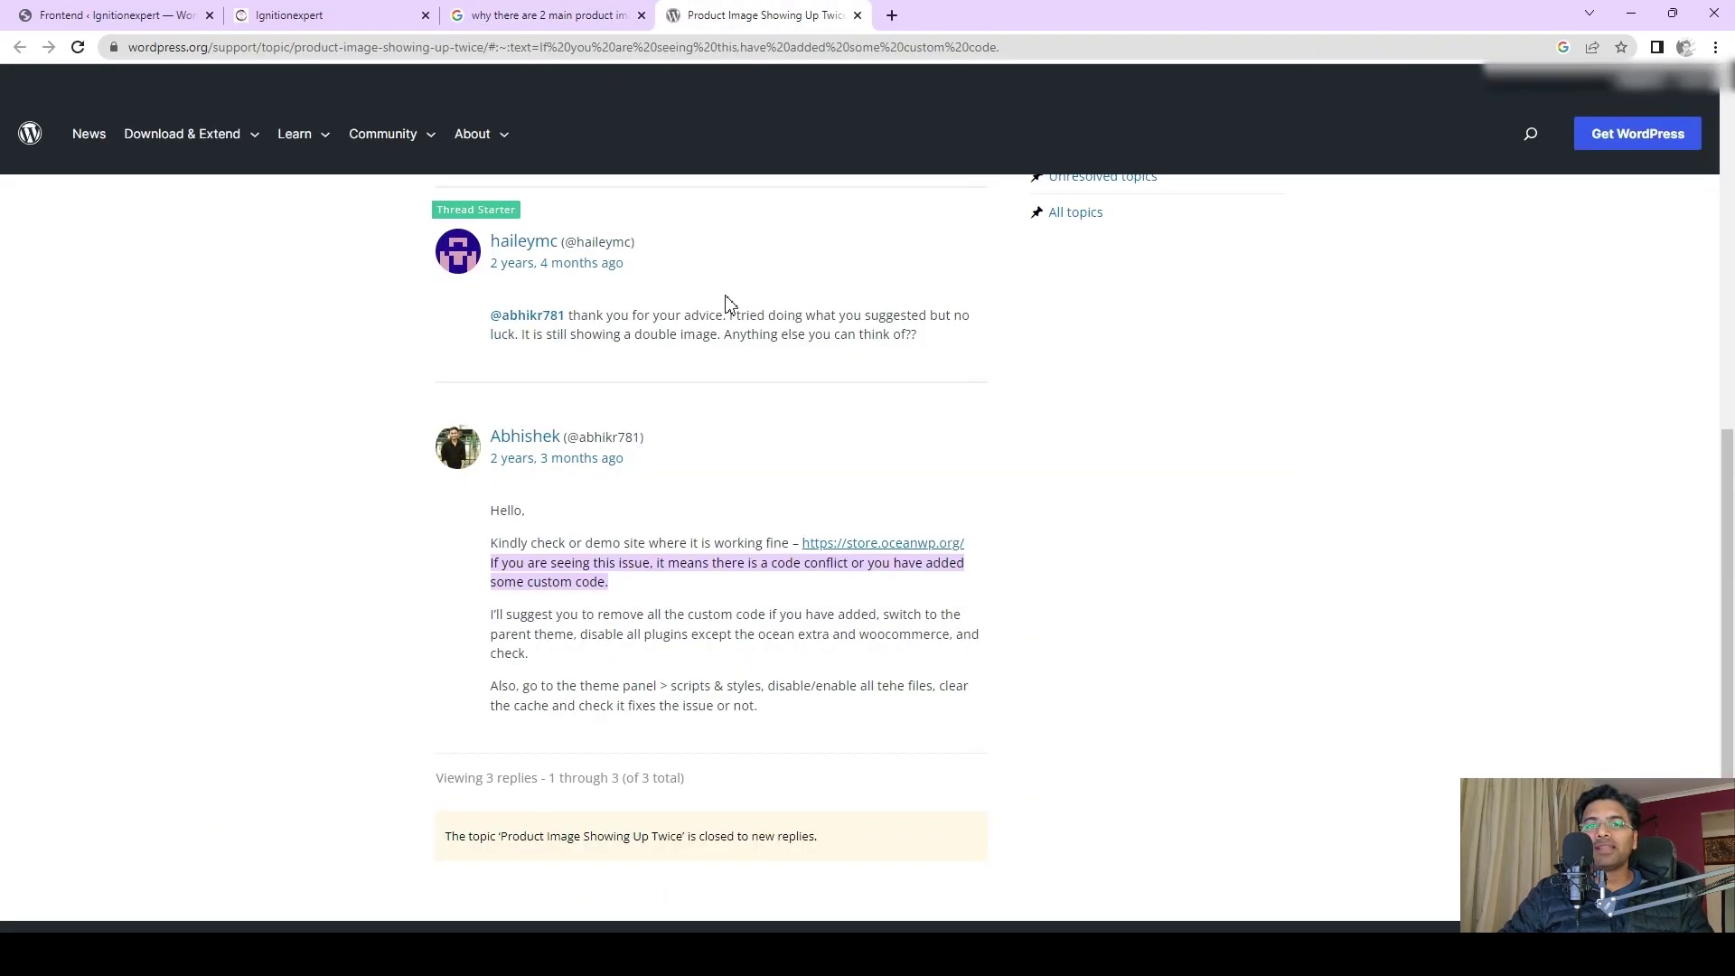
scroll(828, 407, down, 4)
scroll(696, 367, up, 8)
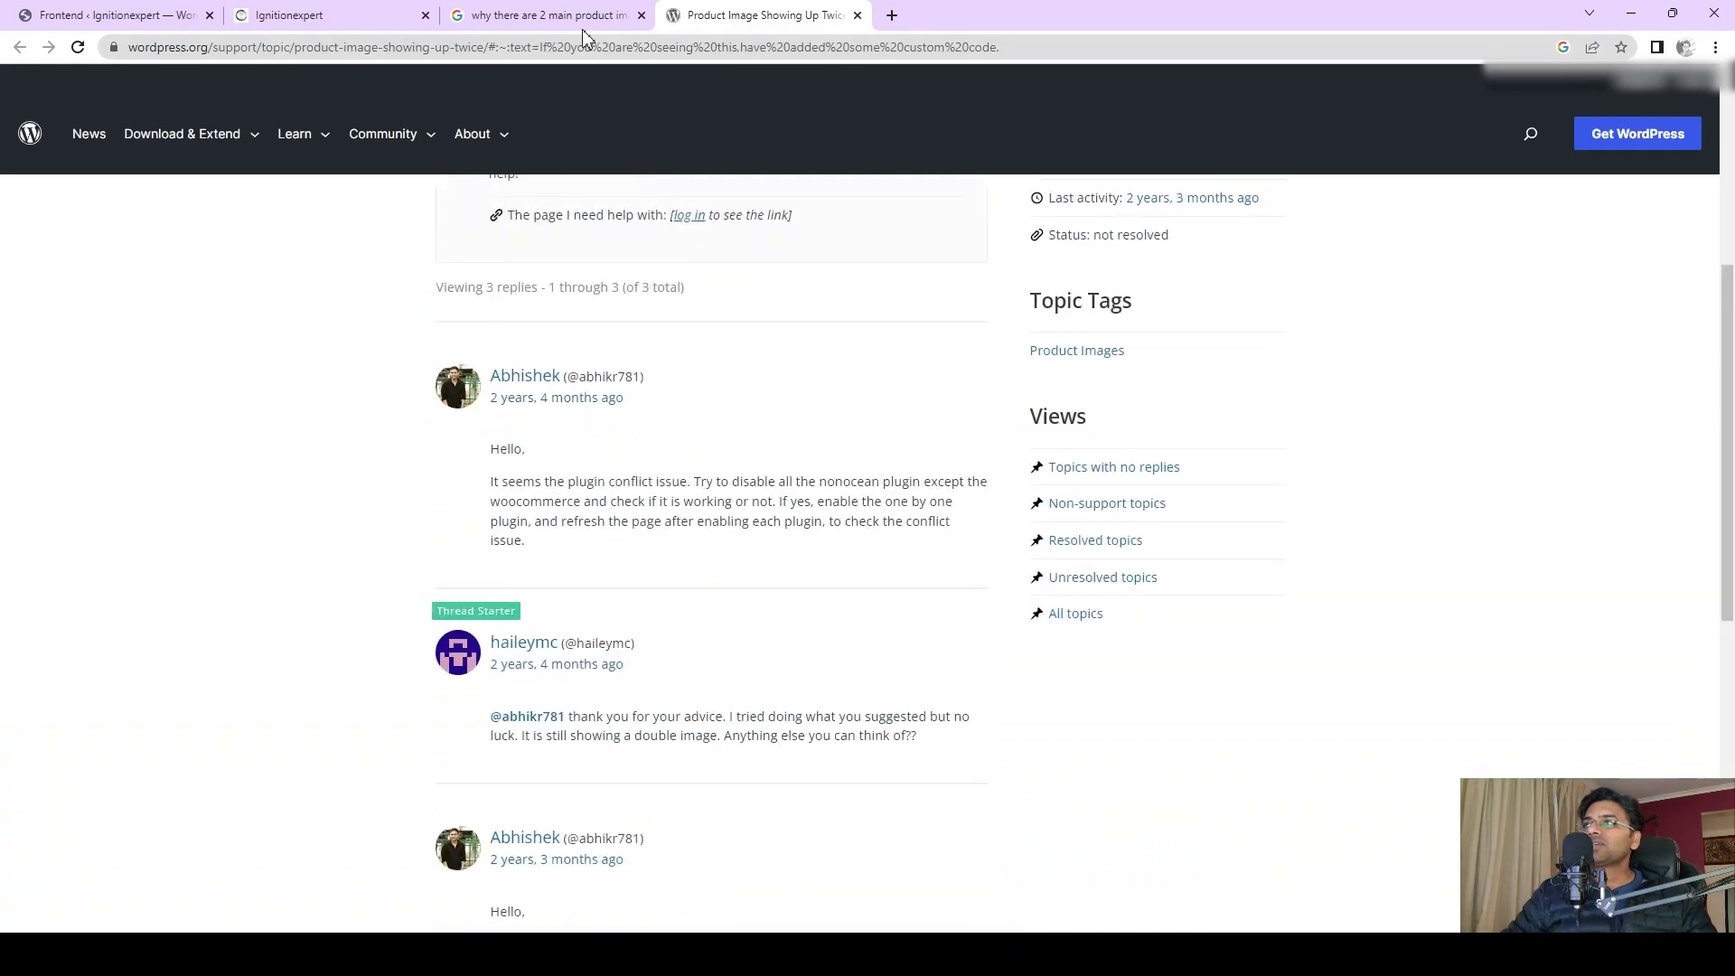
click(553, 14)
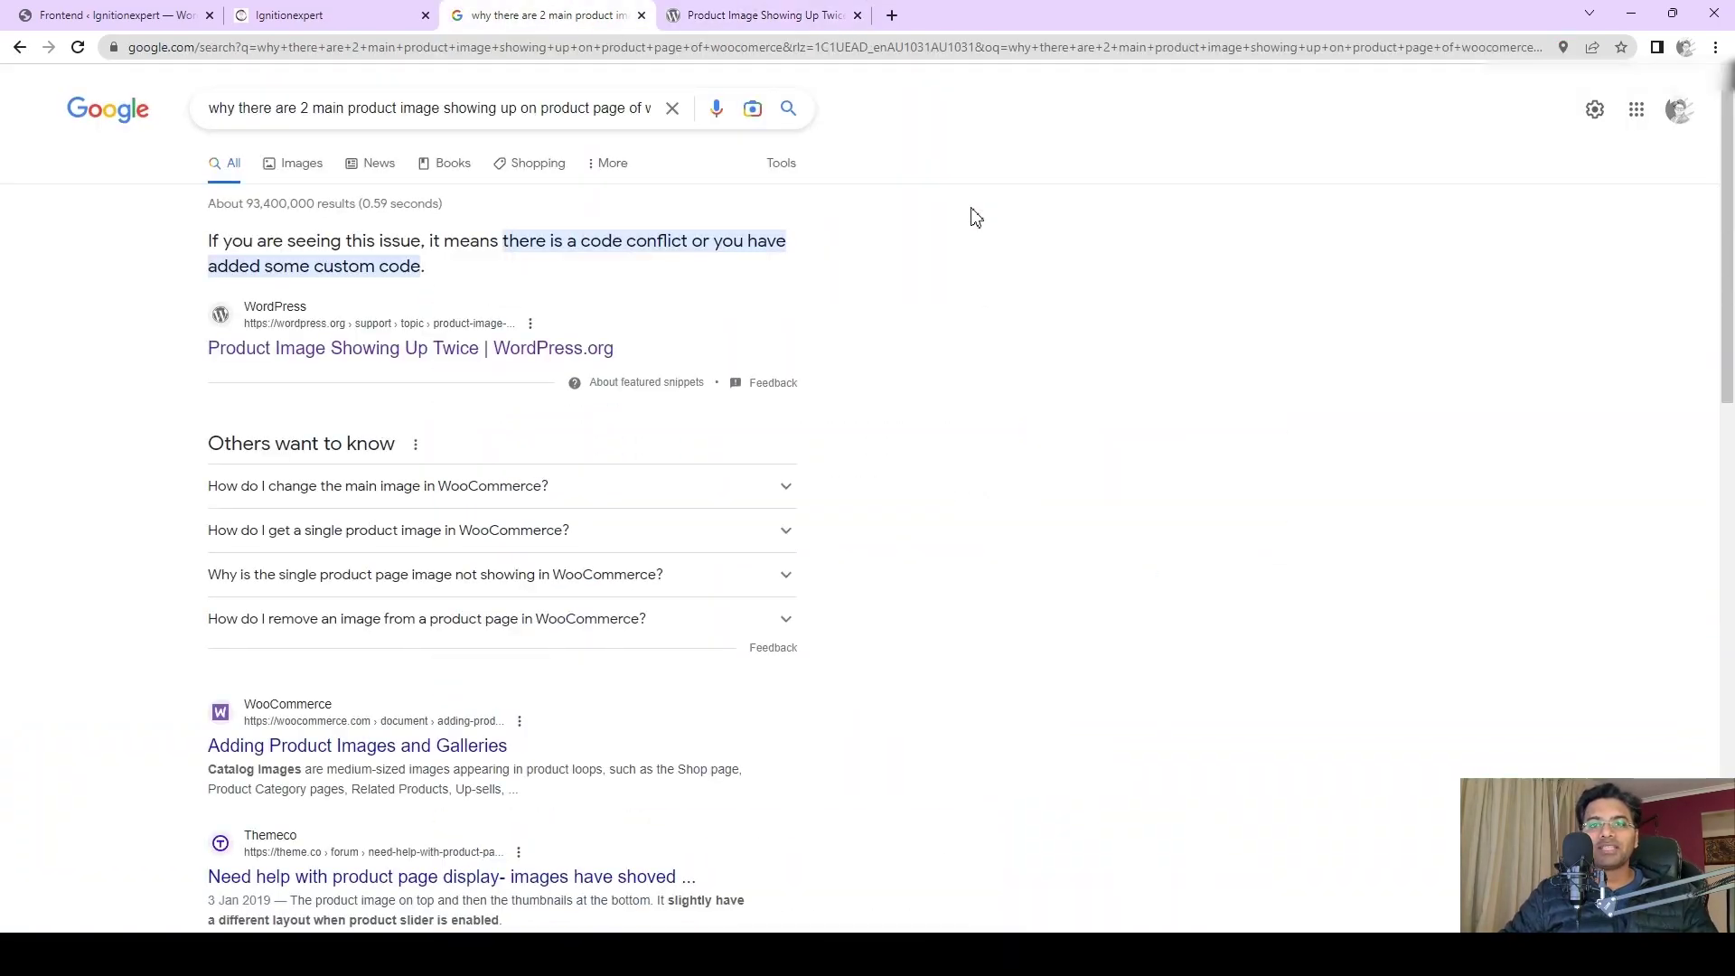
Glance at the store home page, then review SiteGround Optimizer's Frontend Optimization settings with Minify and Combine CSS enabled.
click(353, 15)
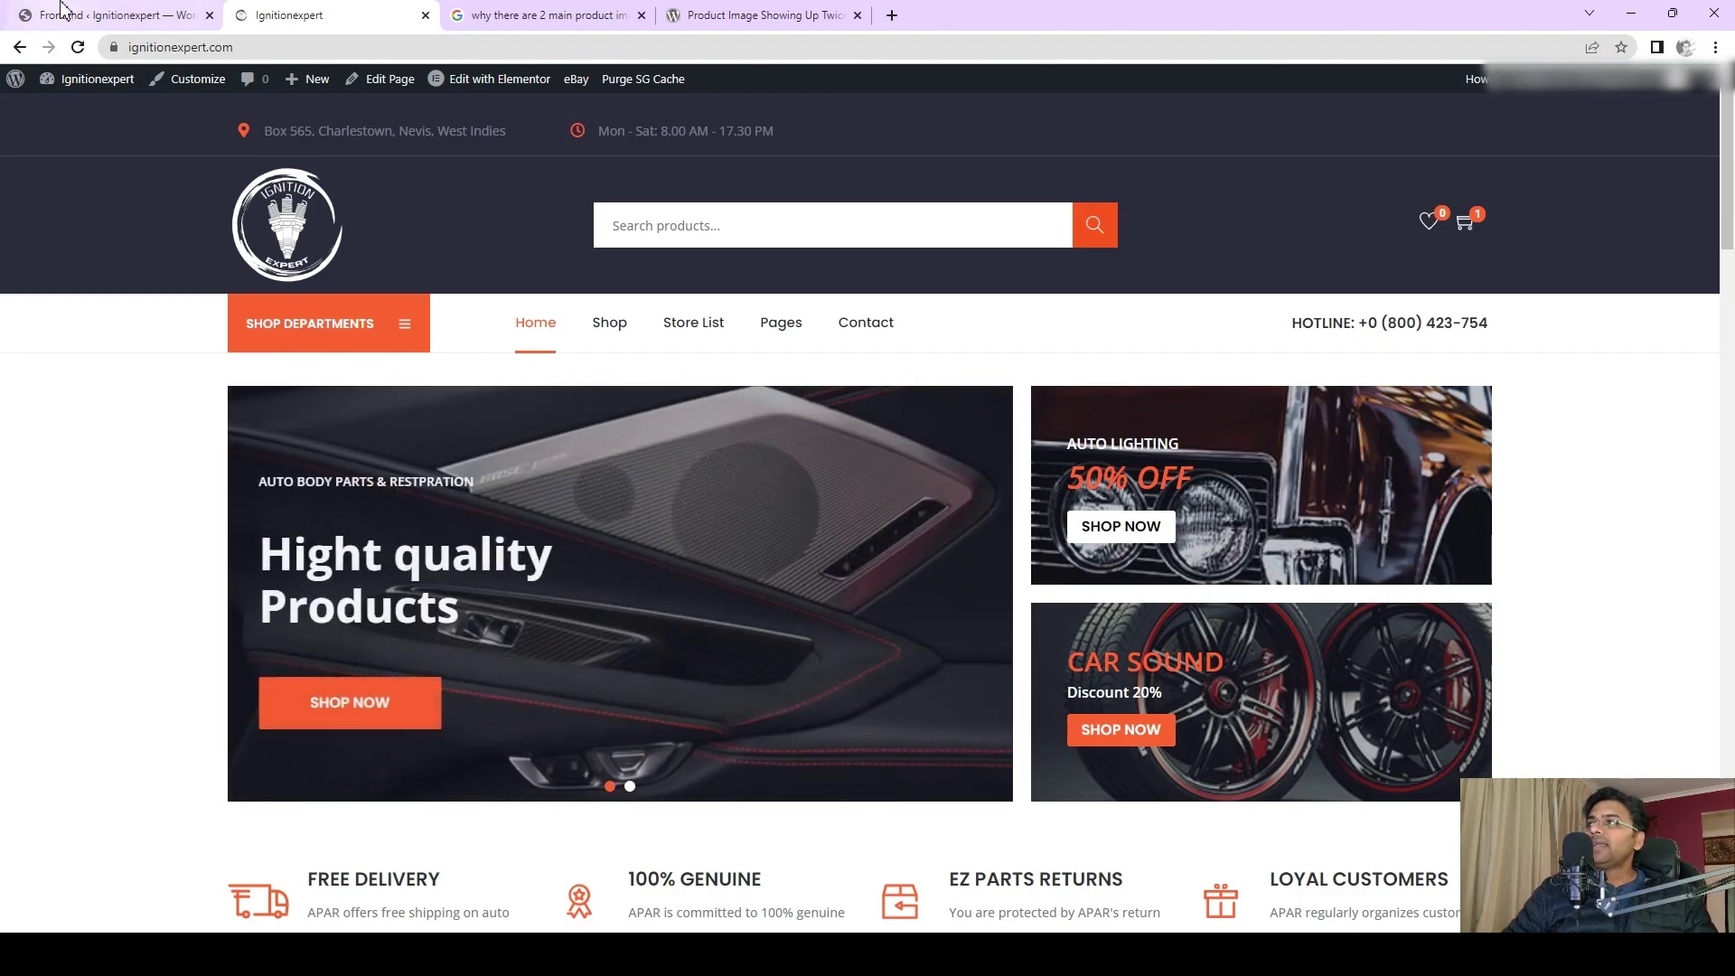
click(100, 14)
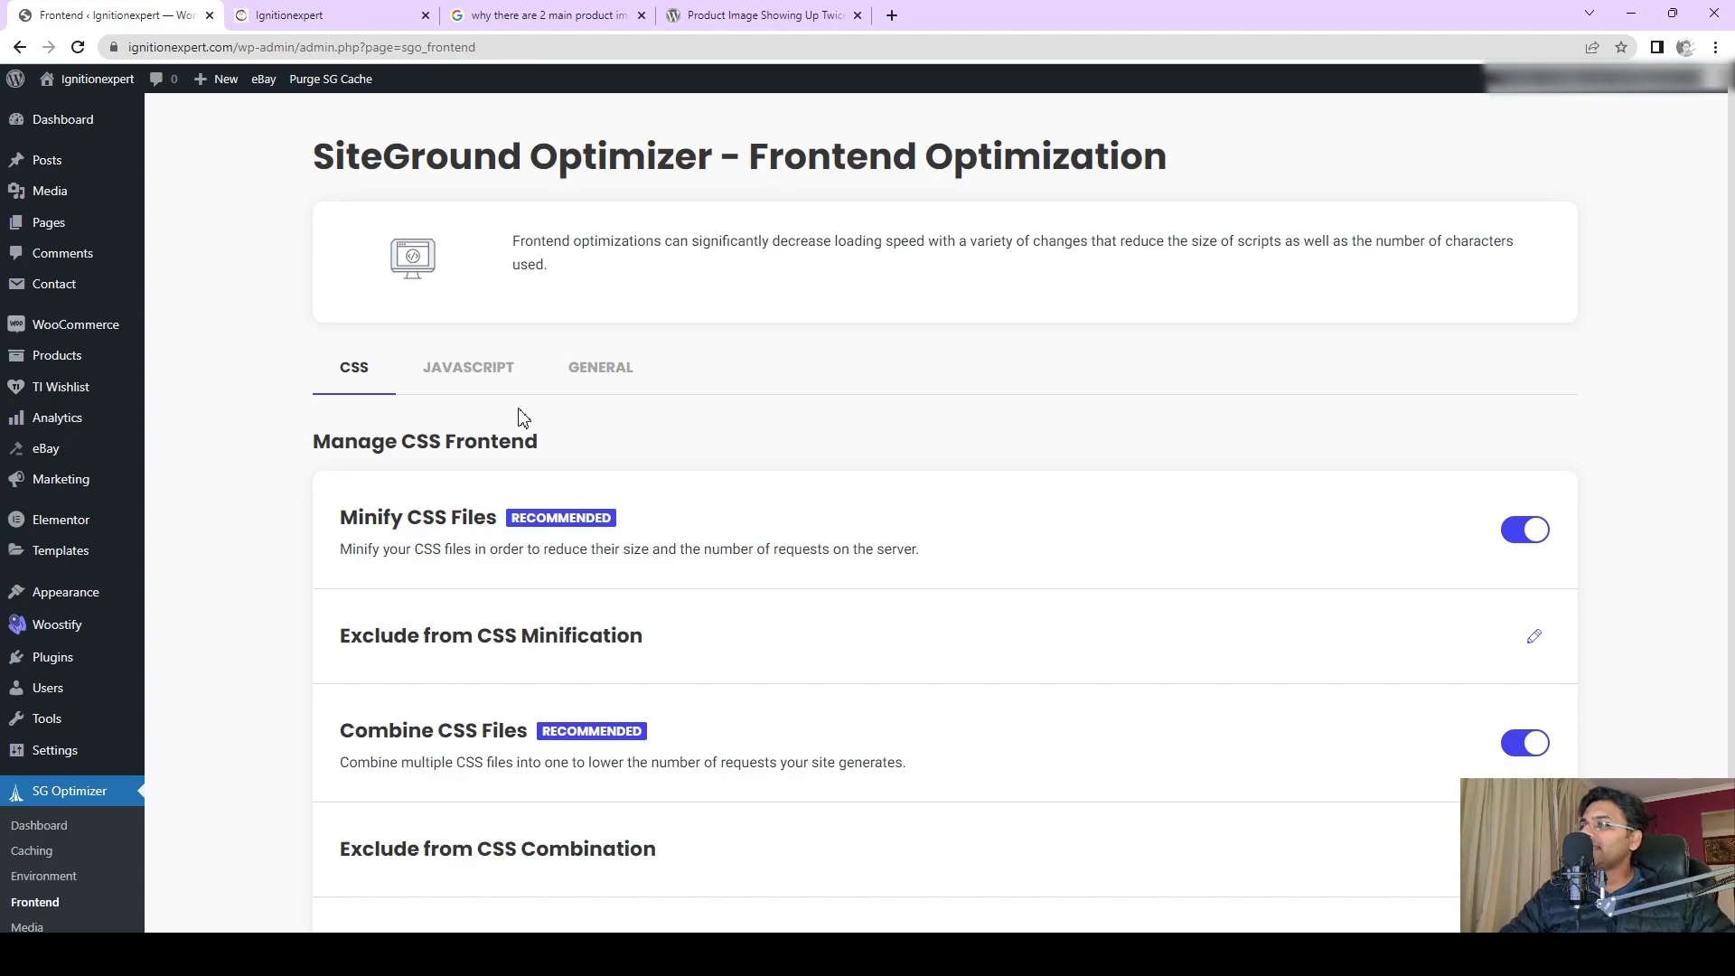
scroll(734, 278, down, 2)
scroll(268, 763, up, 2)
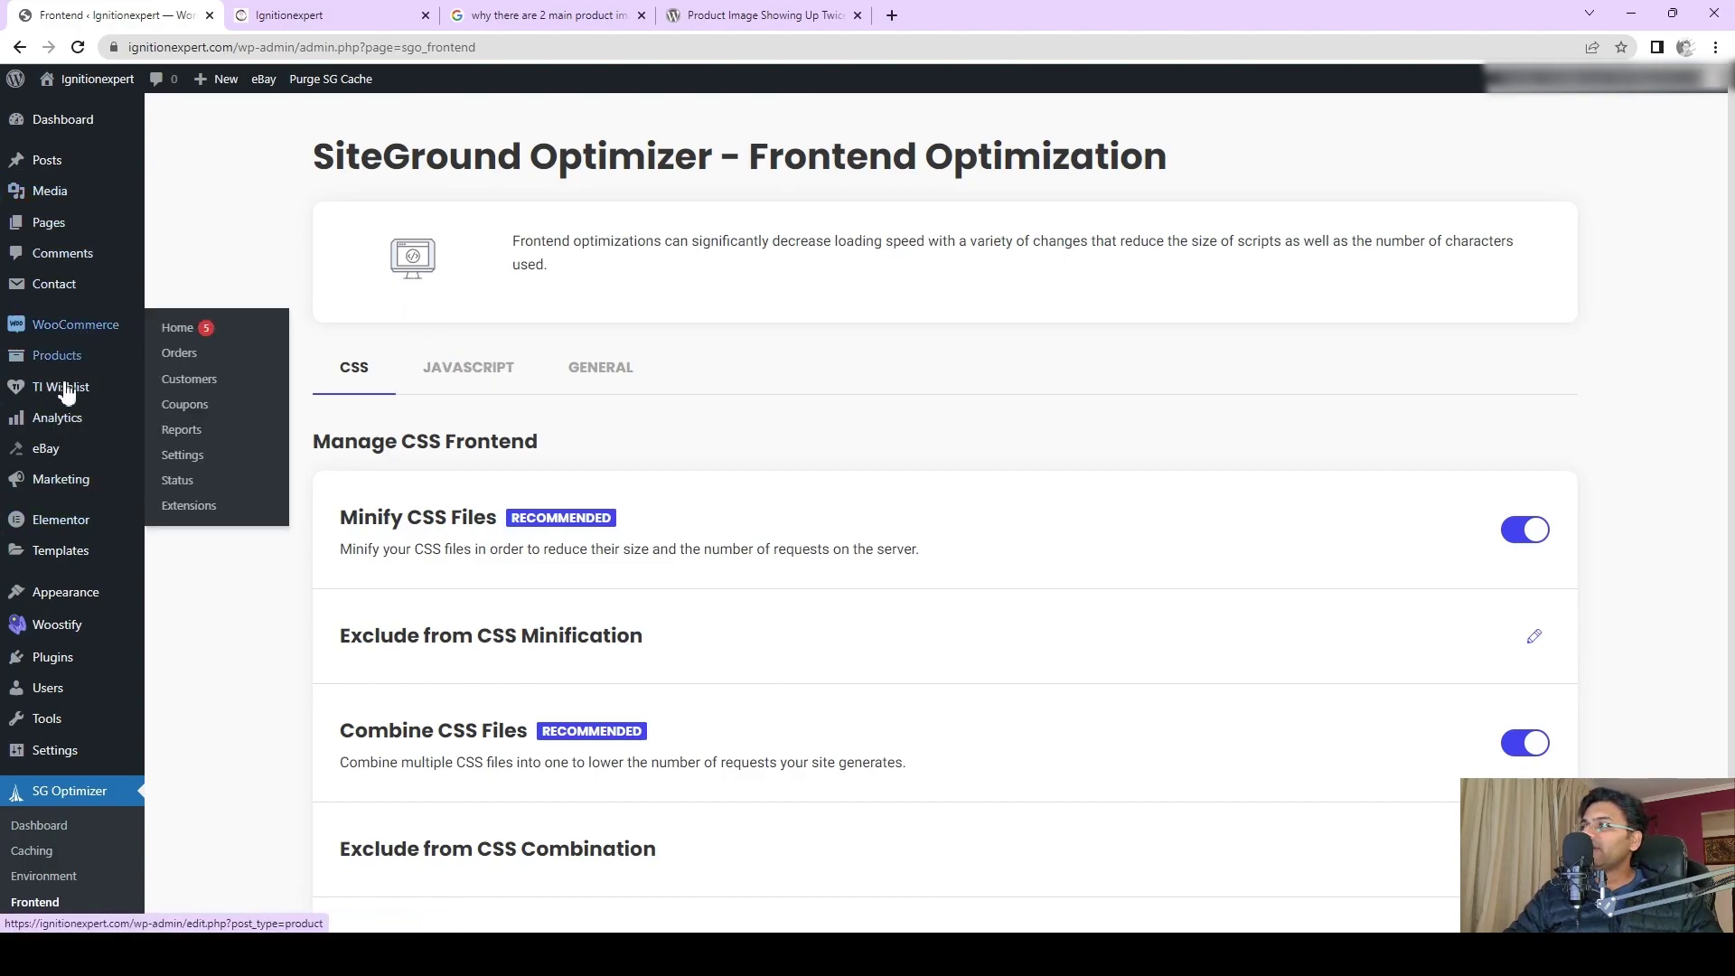
Check Appearance > Themes to confirm Woostify is active, then return to the storefront home page.
mouse_move(65, 593)
click(178, 598)
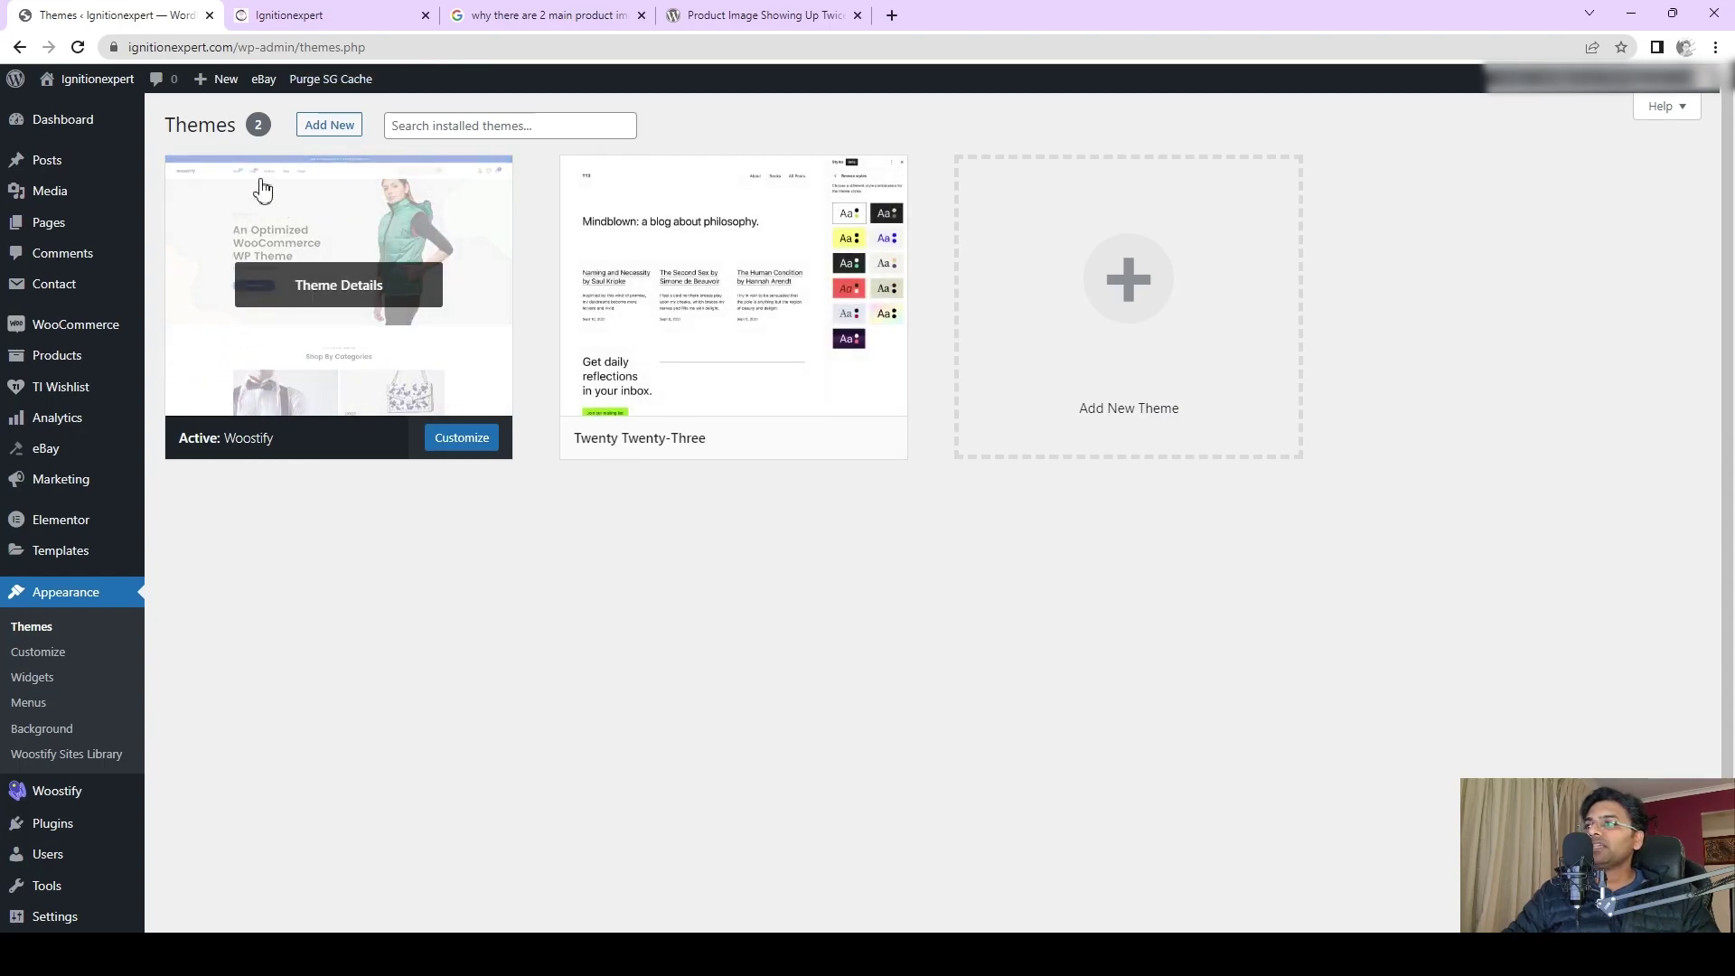
click(321, 15)
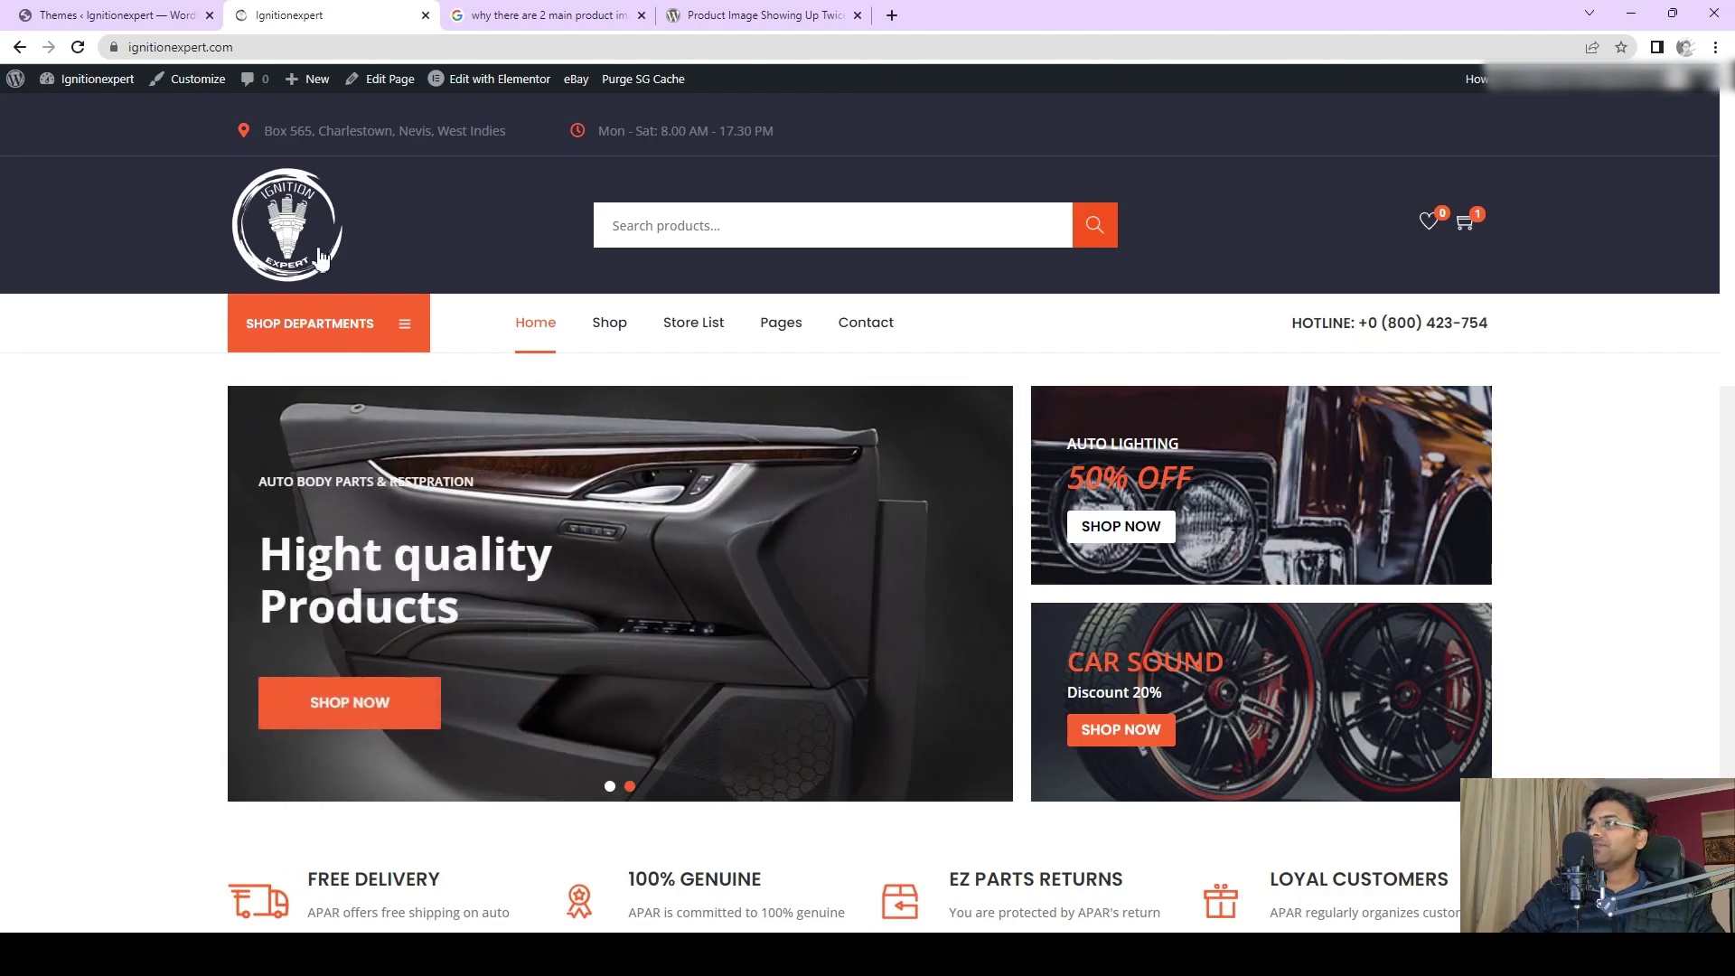
Go from the home page to the Shop product listing and browse it.
scroll(305, 255, down, 2)
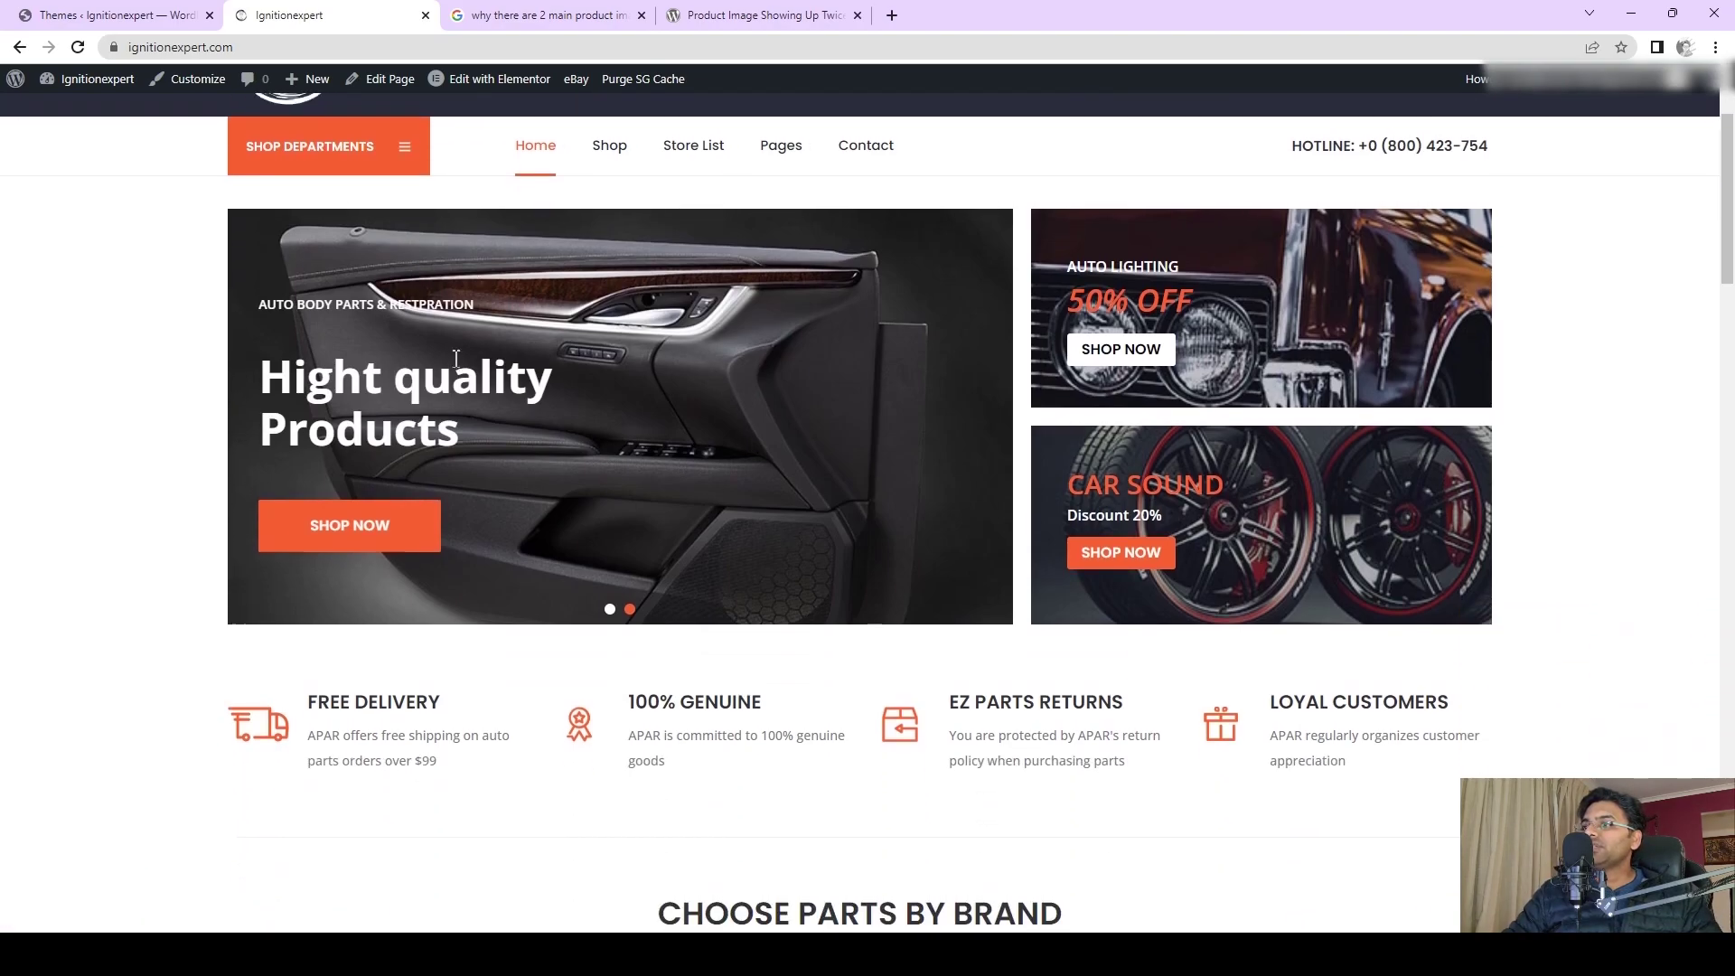
scroll(456, 358, up, 2)
click(611, 327)
scroll(648, 468, down, 3)
scroll(598, 425, down, 4)
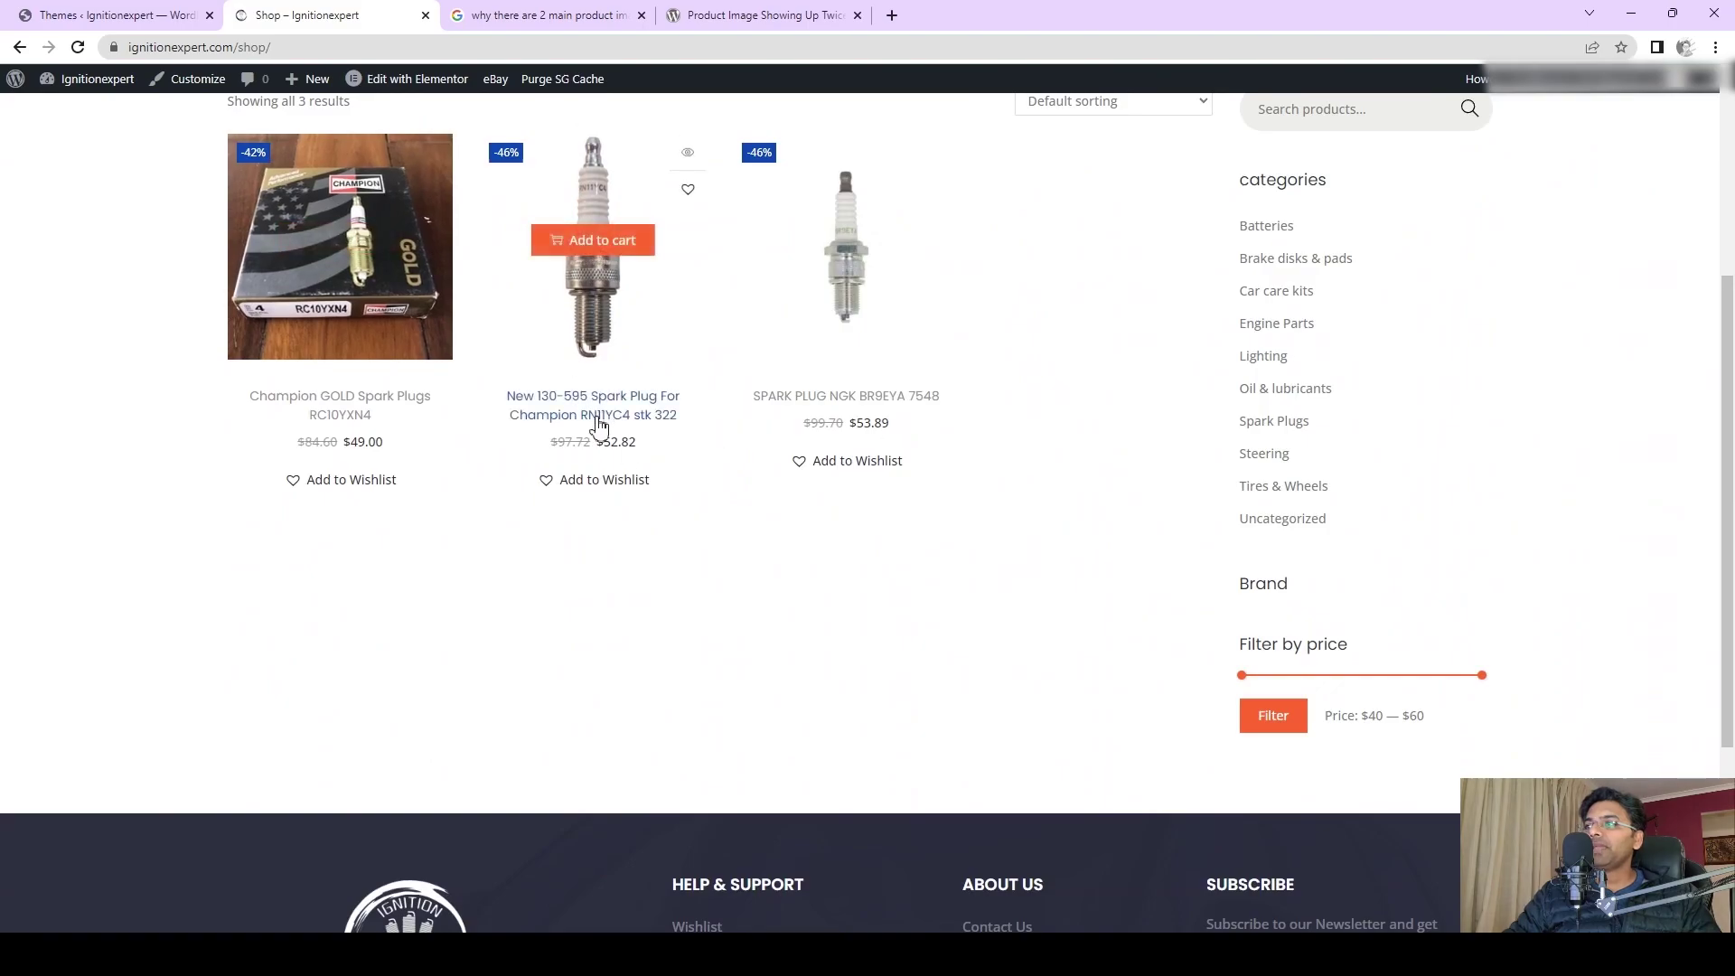
scroll(598, 425, up, 2)
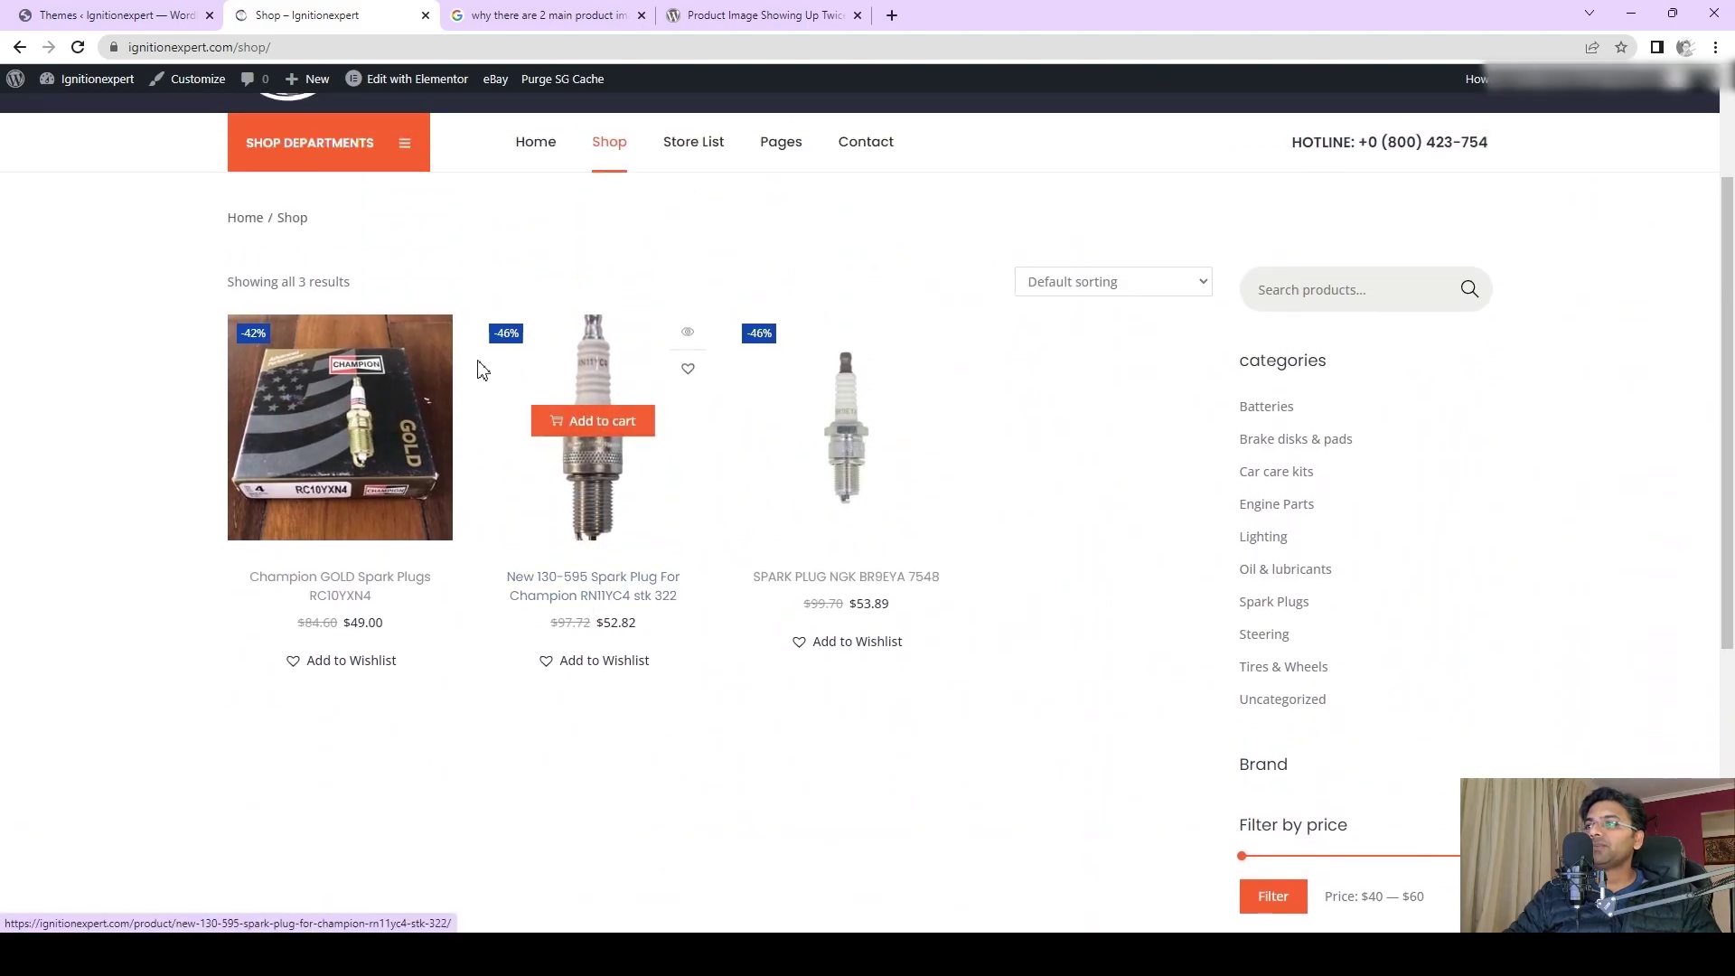
Open Champion GOLD Spark Plugs RC10YXN4 and inspect its main image and five thumbnails.
click(335, 364)
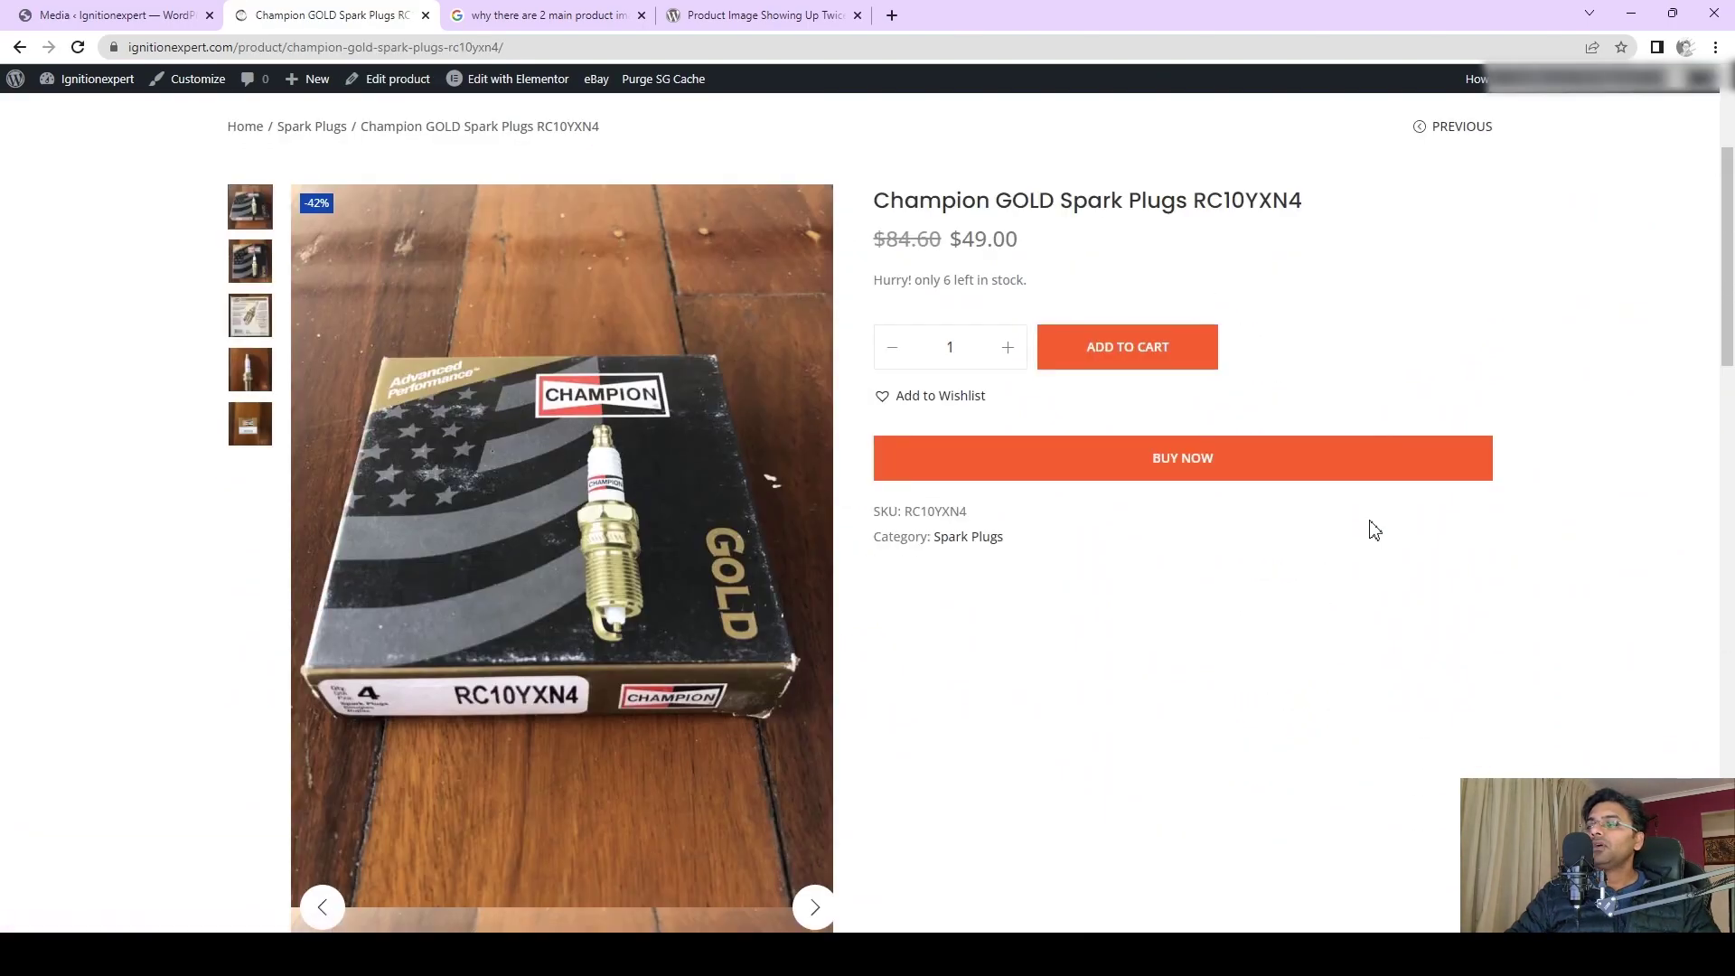
scroll(1120, 537, down, 4)
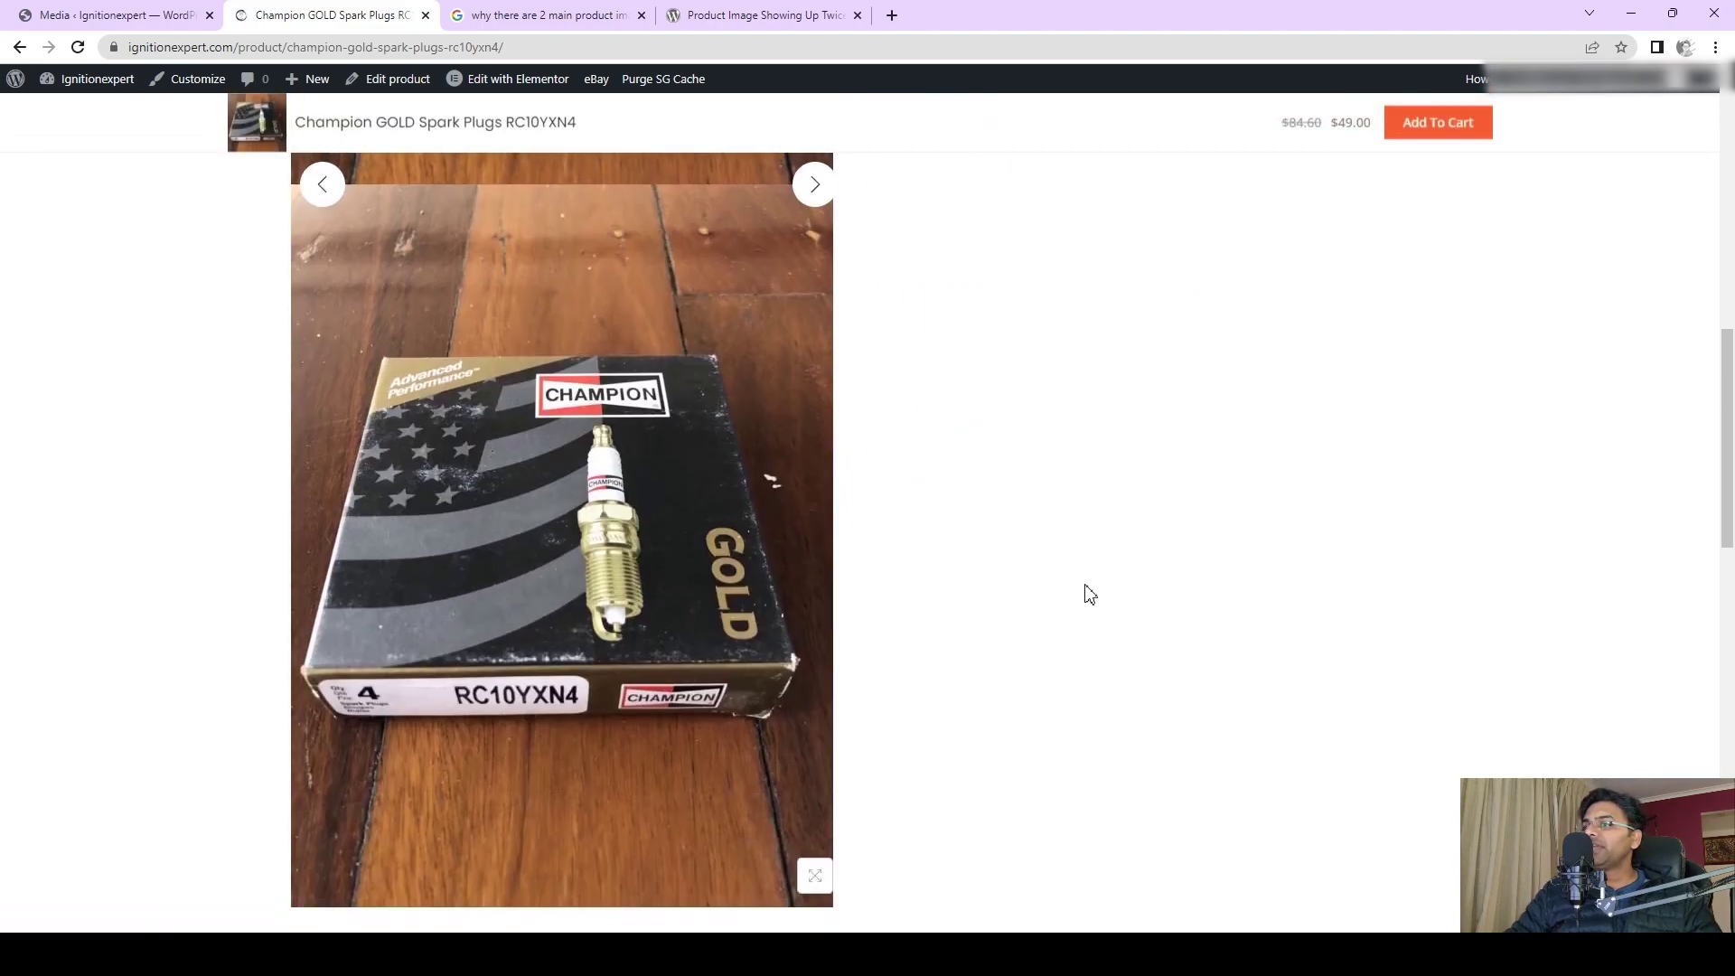
scroll(1021, 593, up, 1)
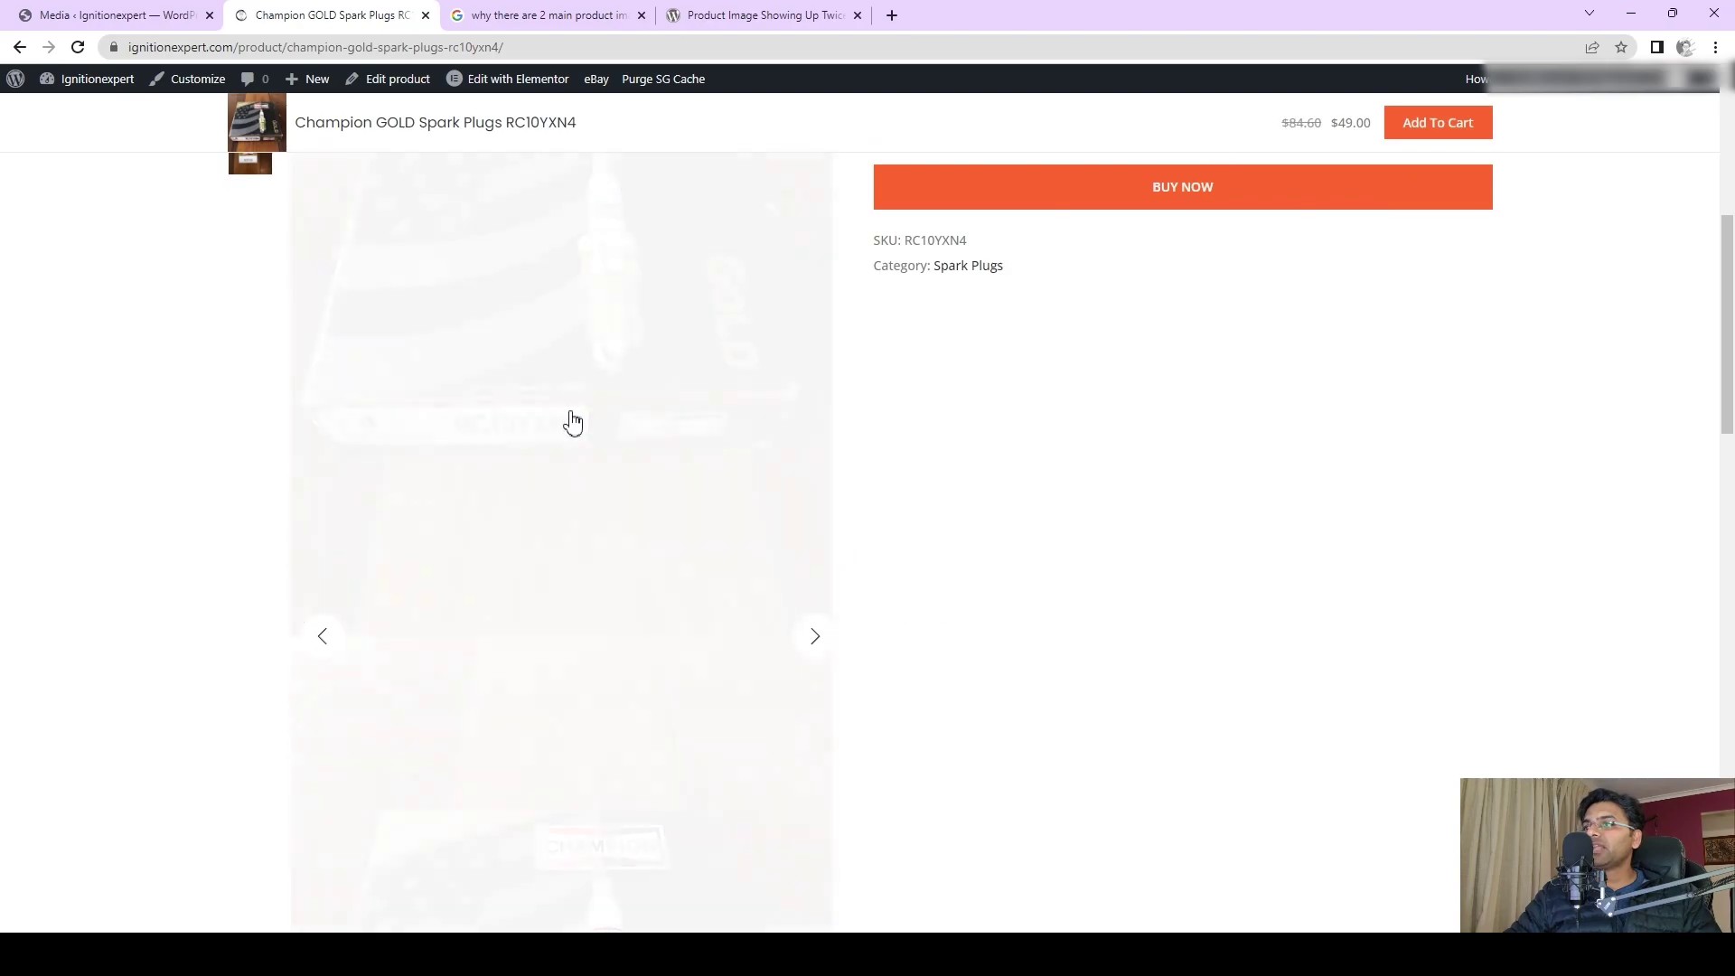
scroll(1337, 515, up, 4)
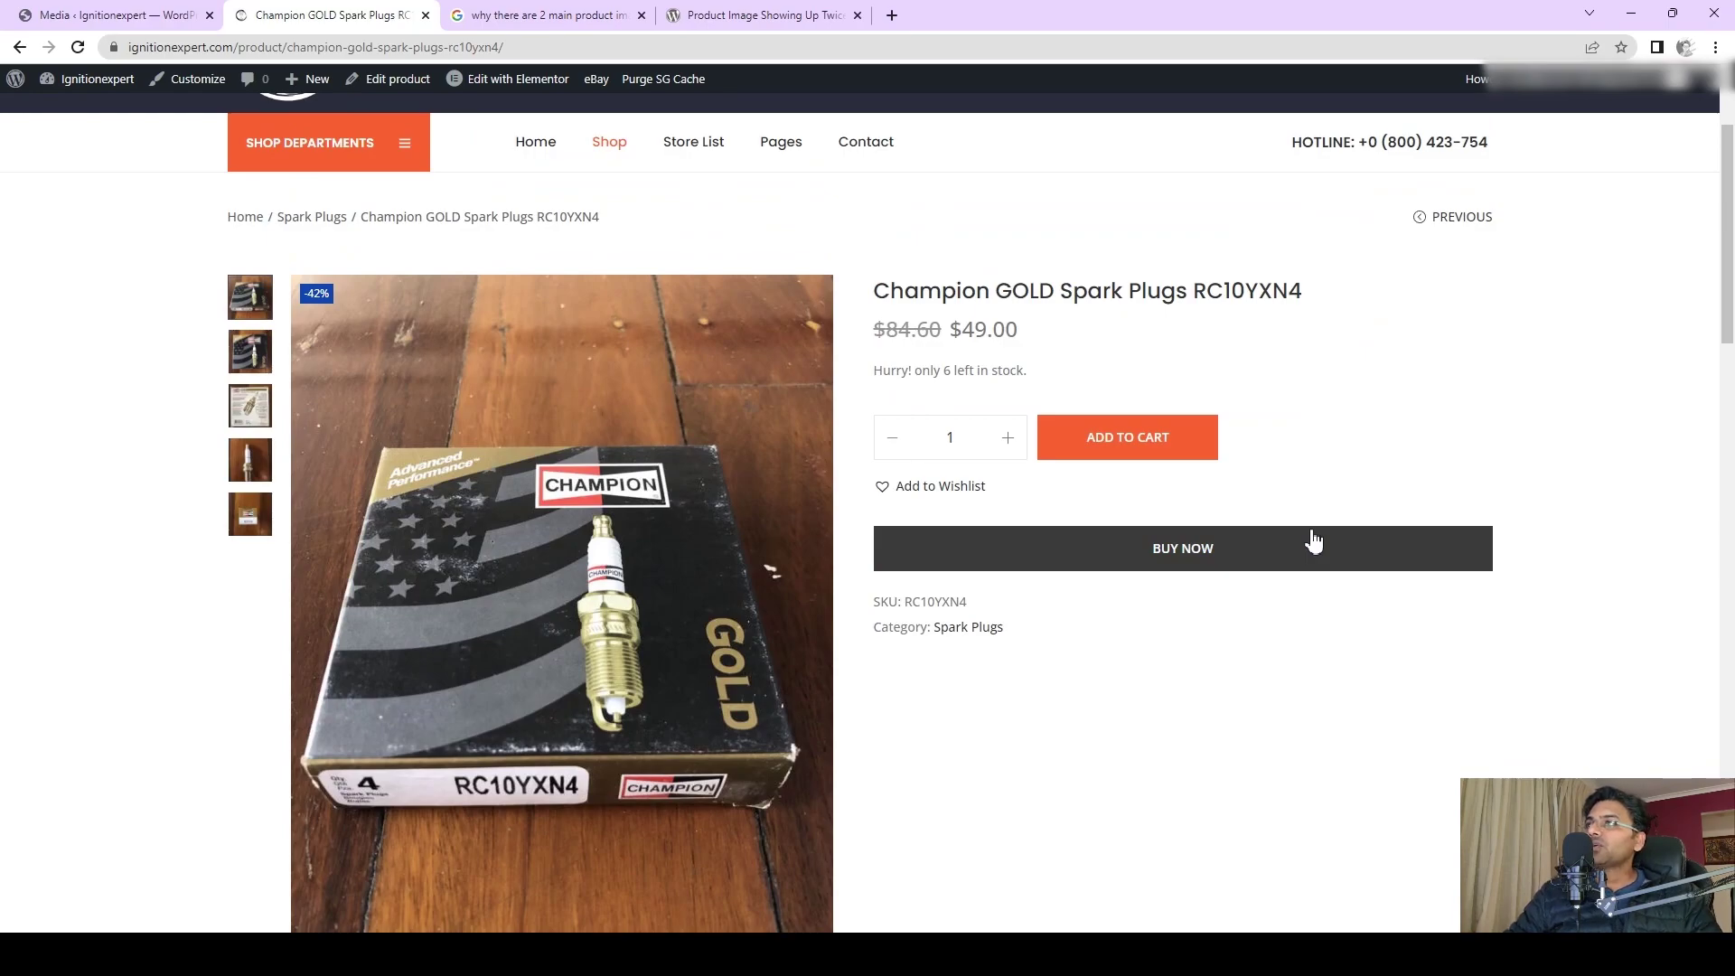
Activate the Twenty Twenty-Three theme in place of Woostify from Appearance > Themes.
click(32, 11)
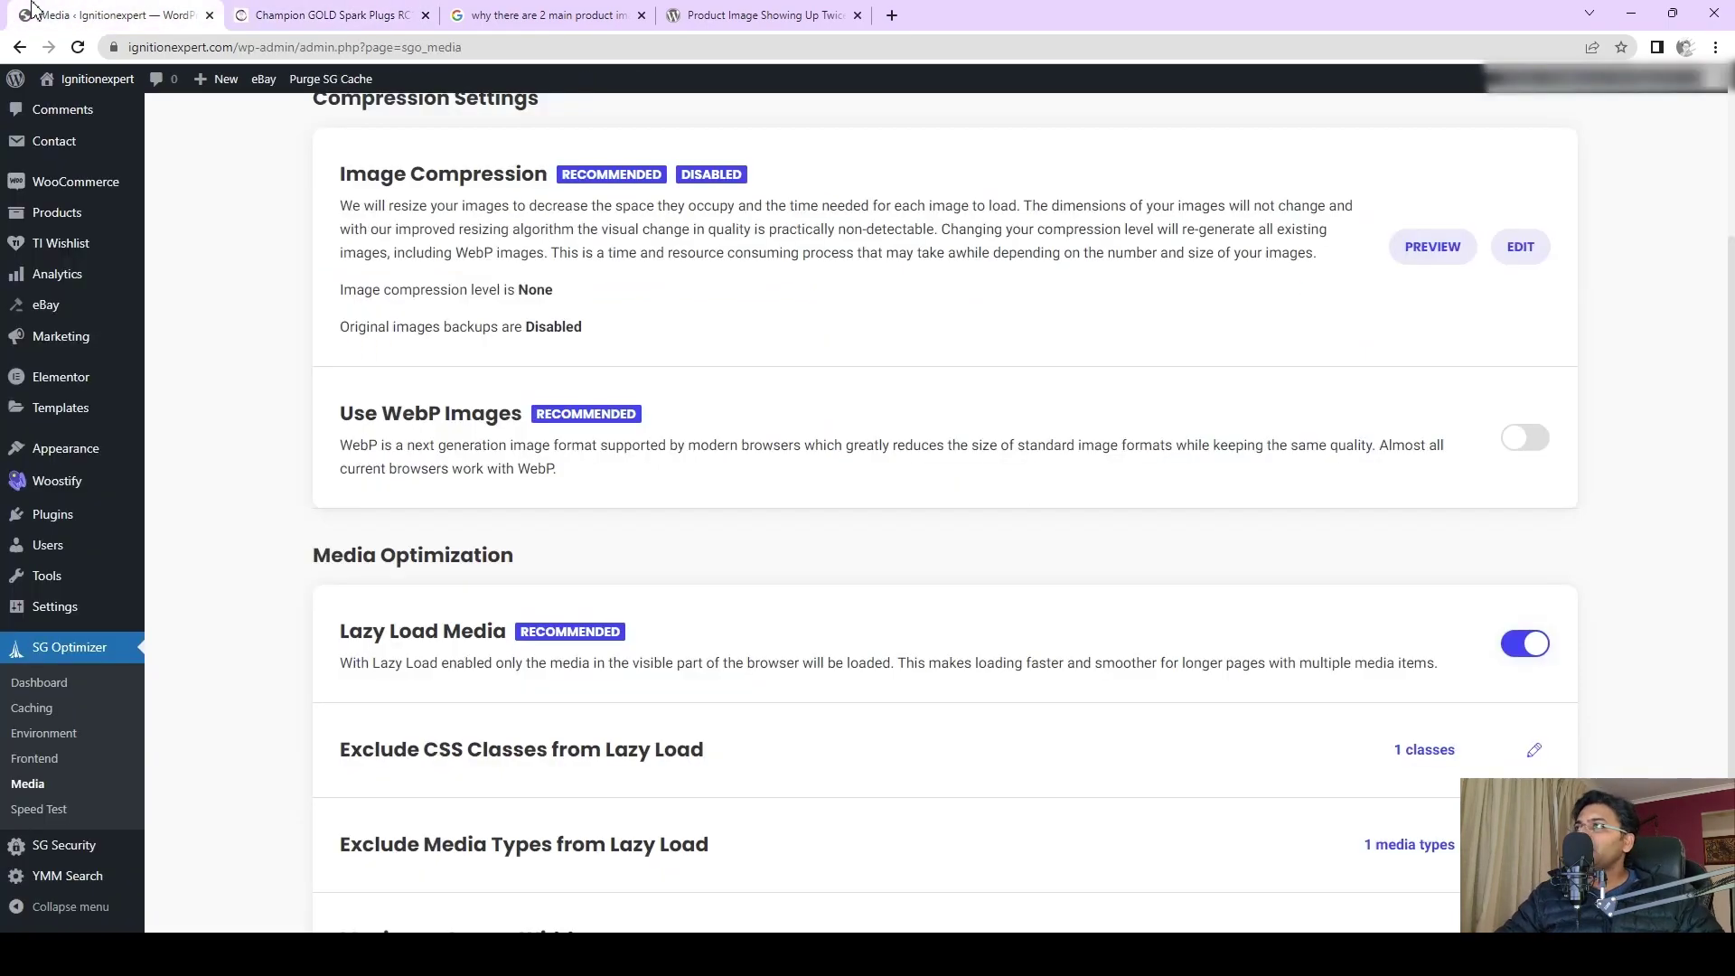
scroll(253, 412, up, 3)
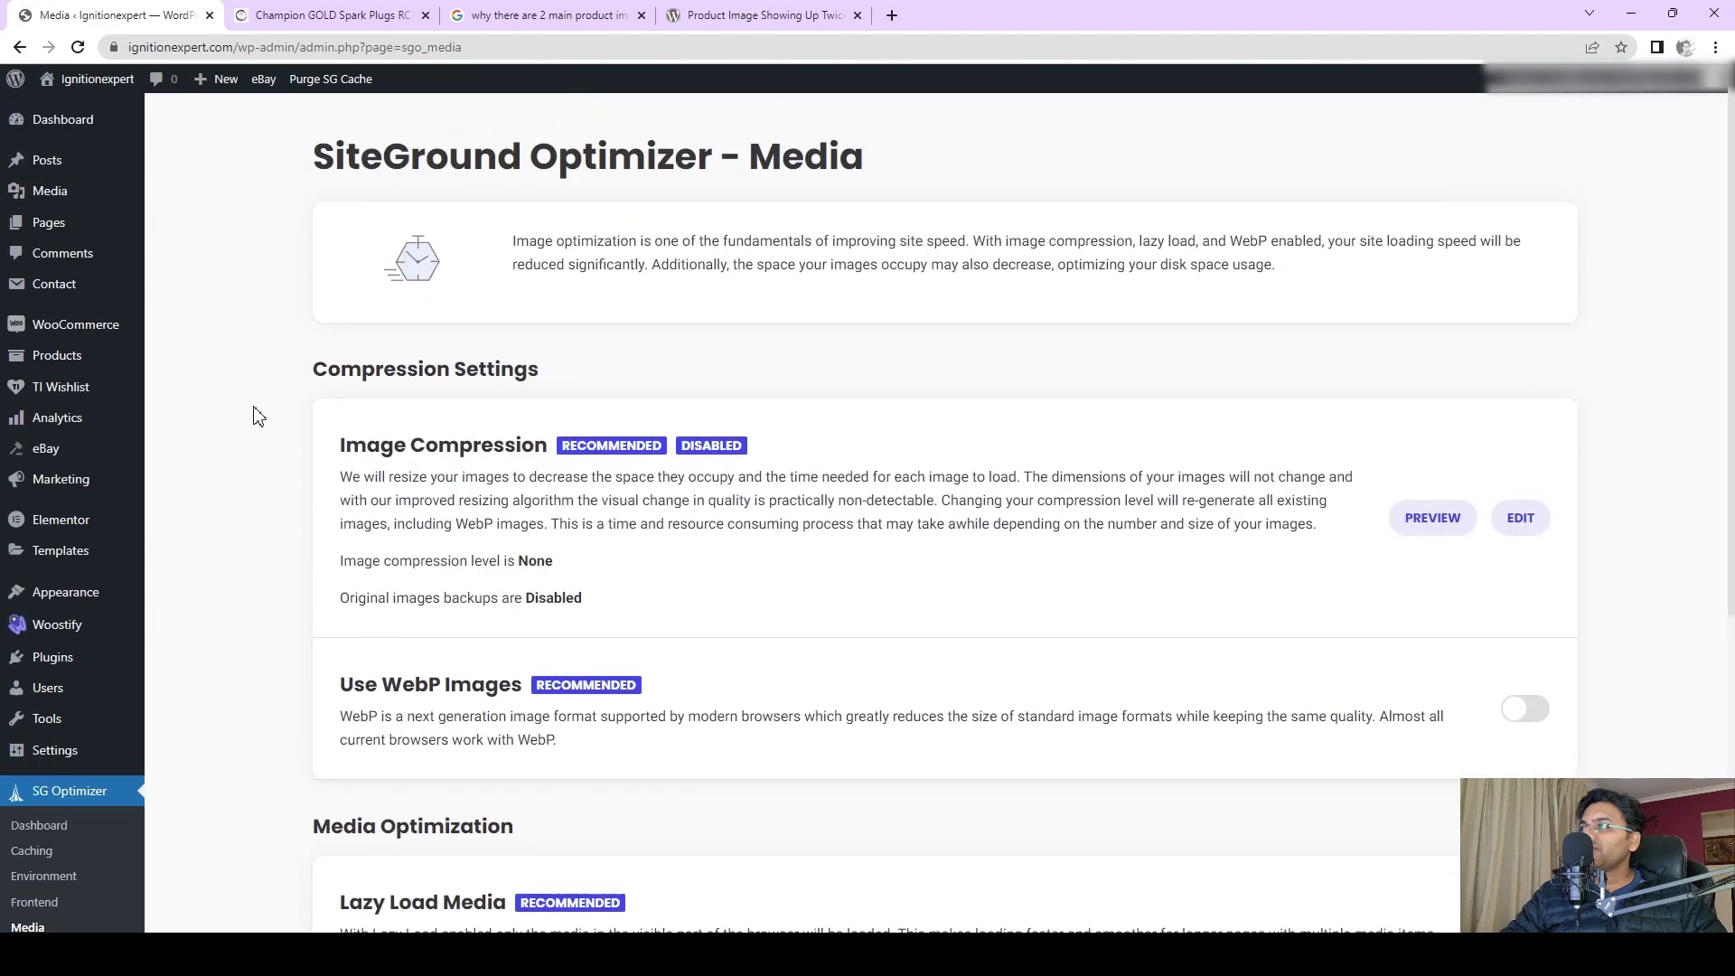
click(81, 603)
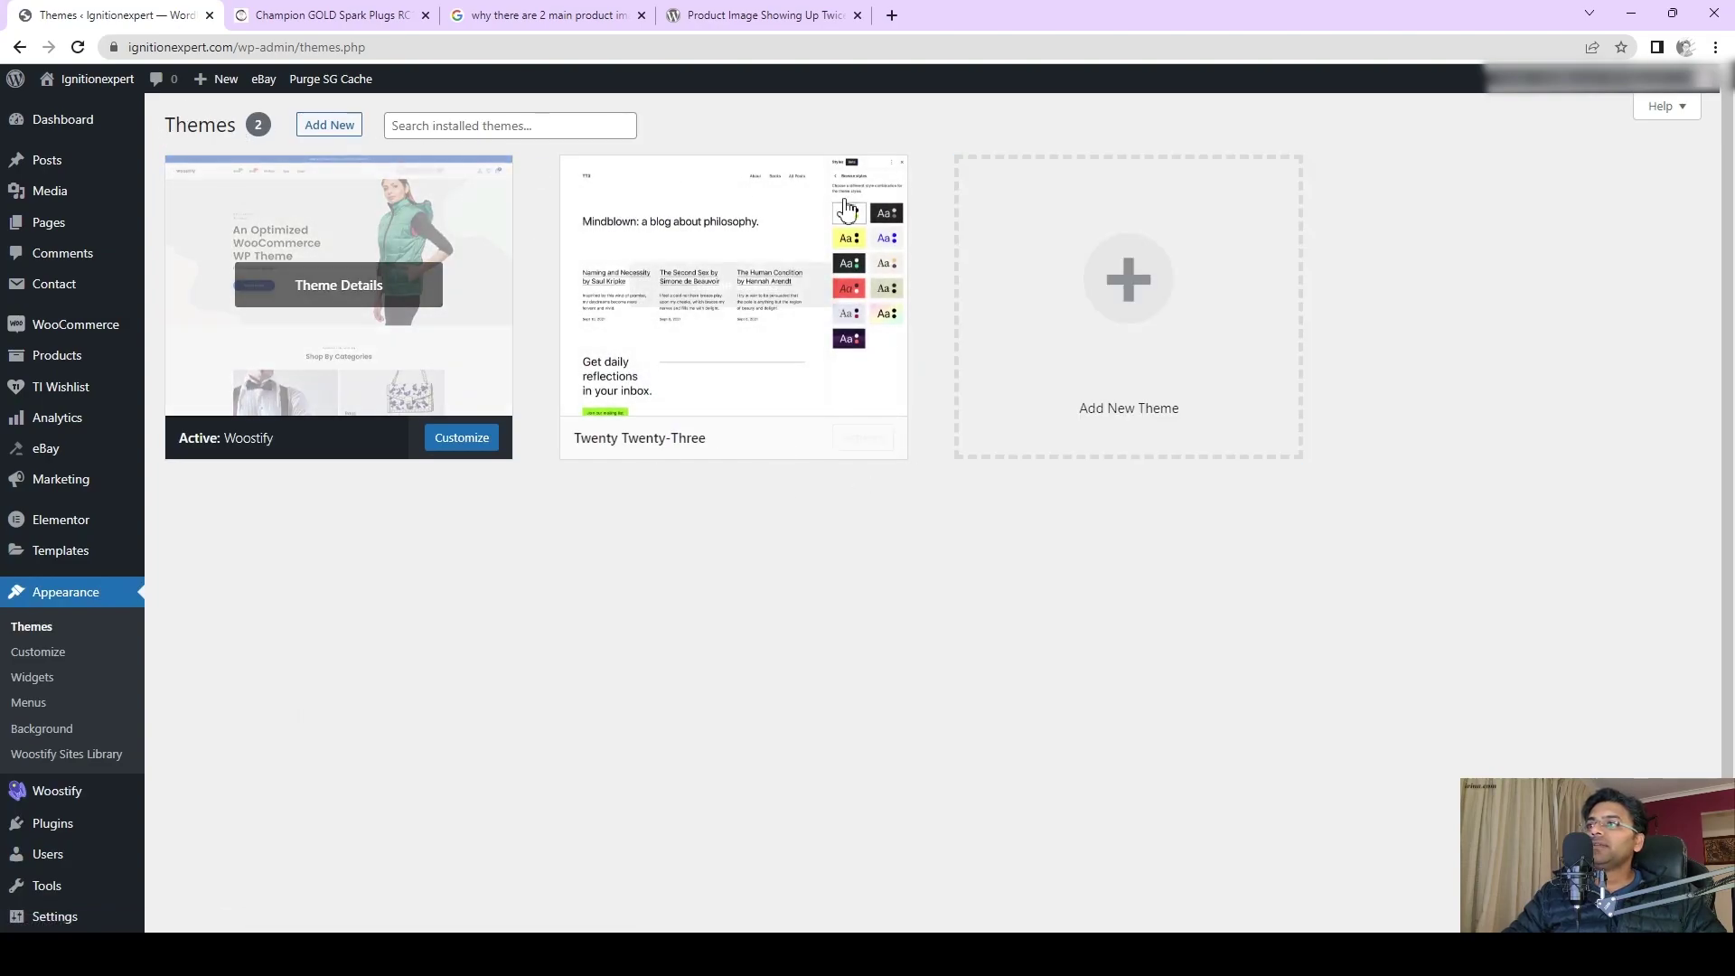
mouse_move(805, 349)
click(861, 440)
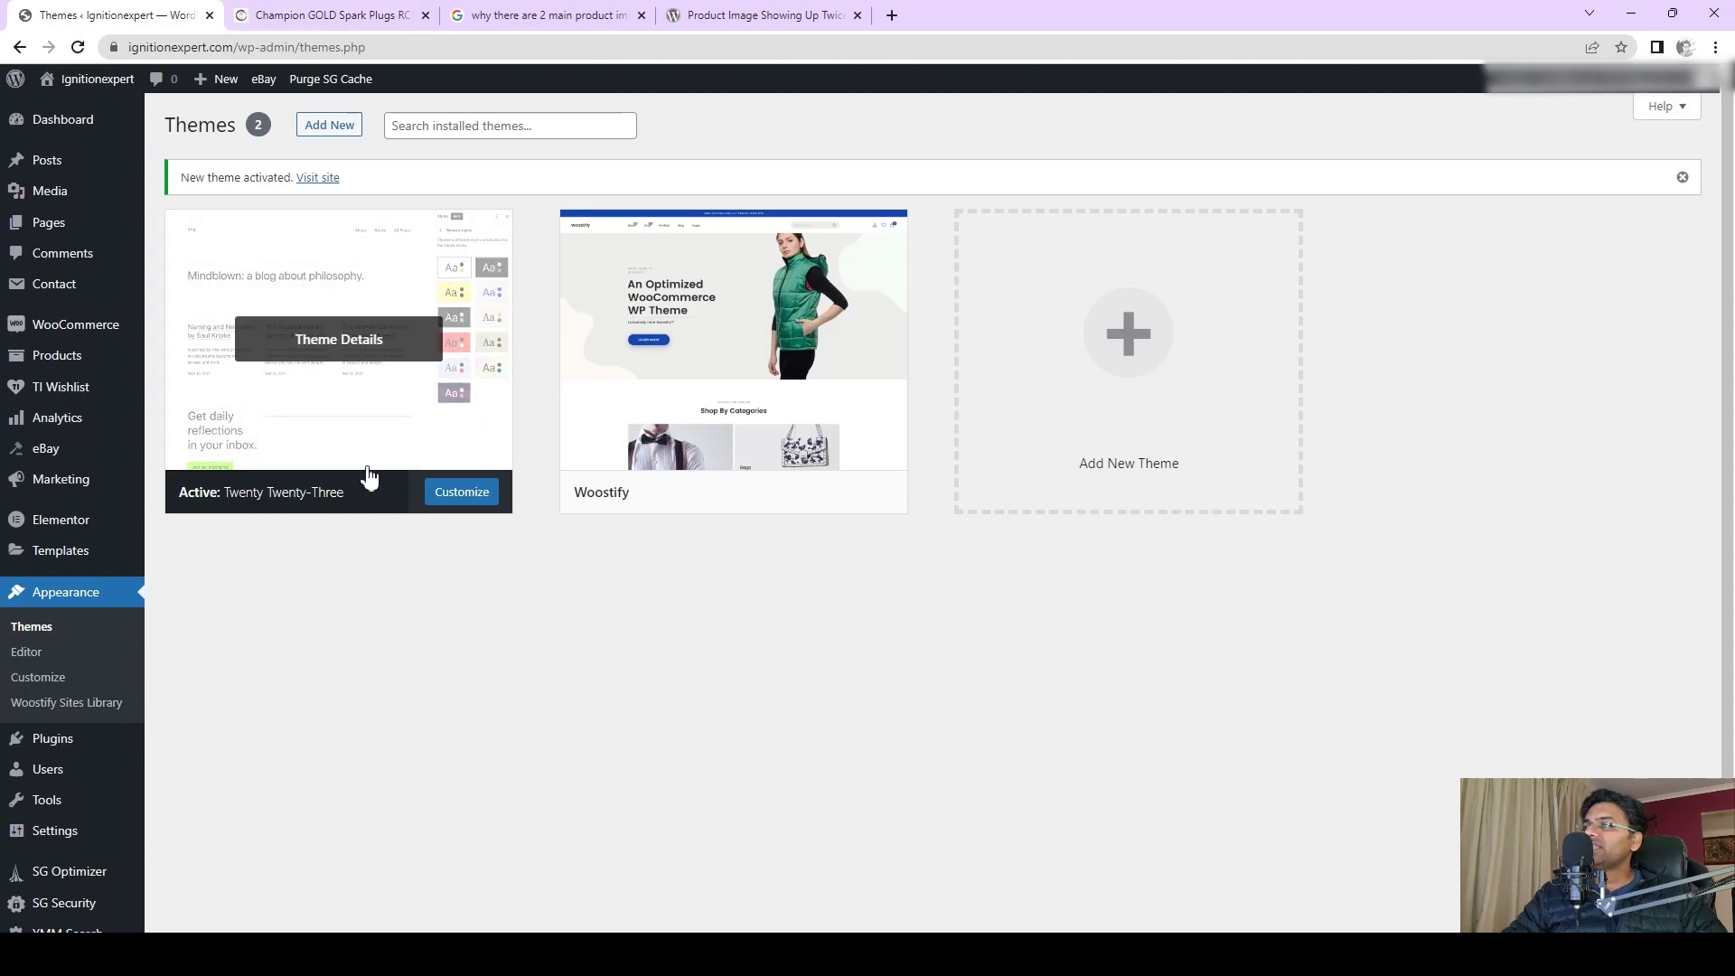
Purge the SiteGround cache, reload the spark plug product page, then return to the Themes page.
click(332, 81)
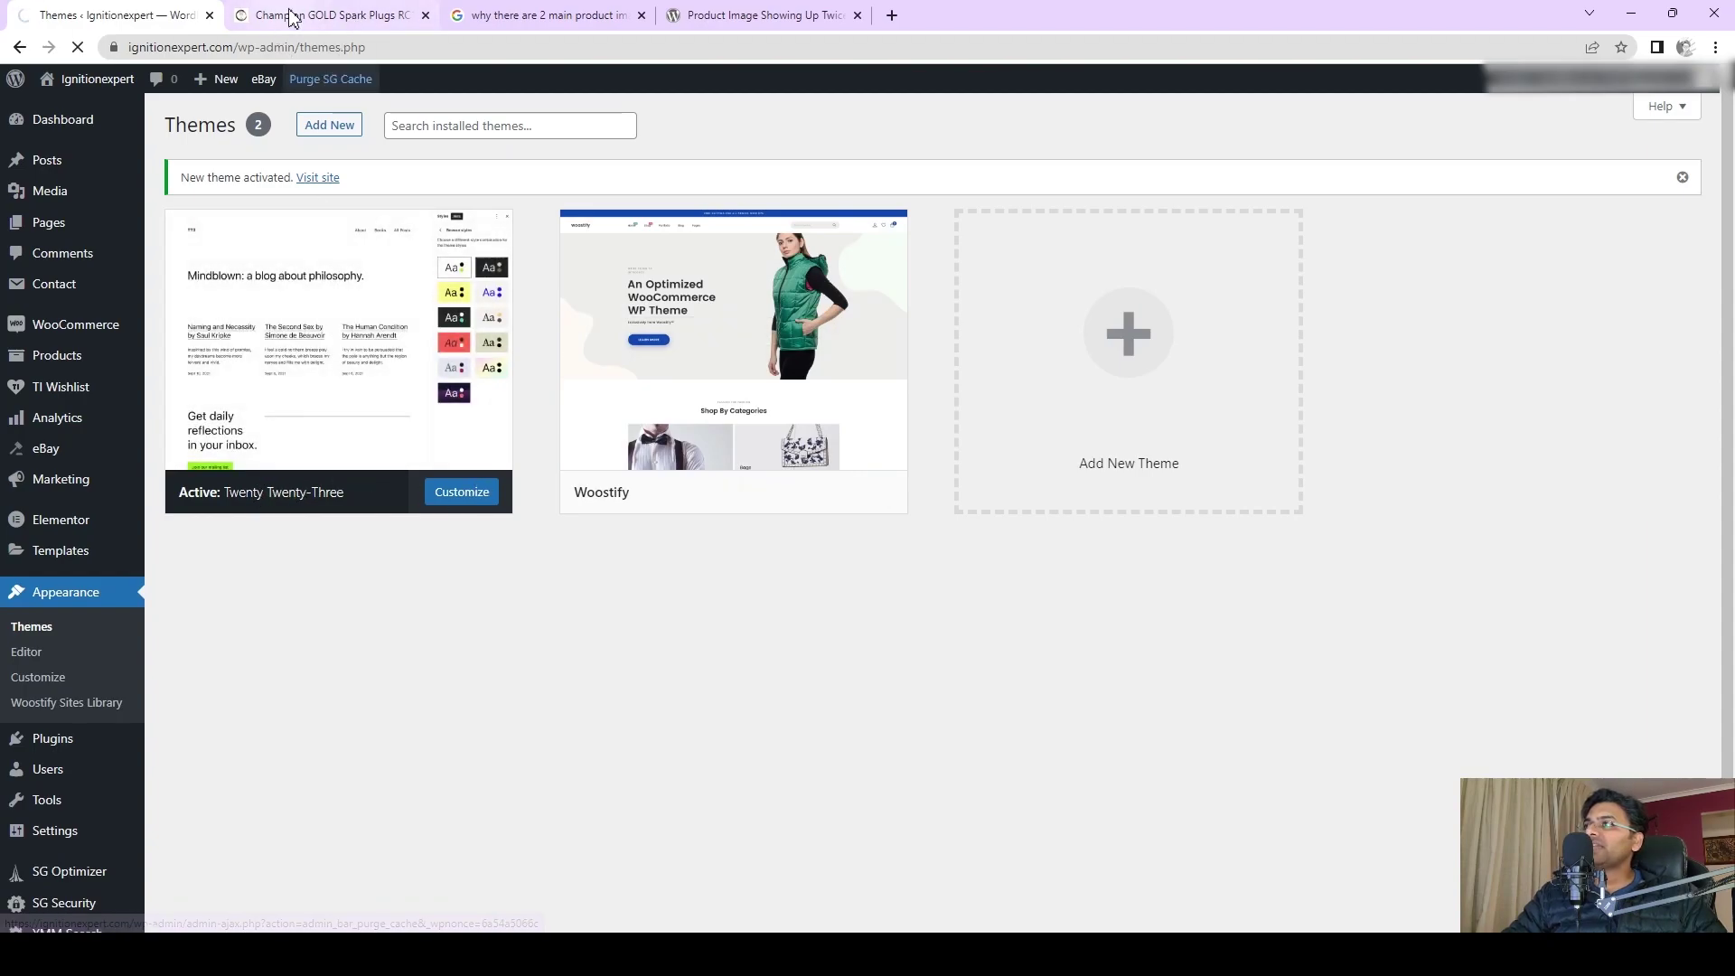
click(325, 15)
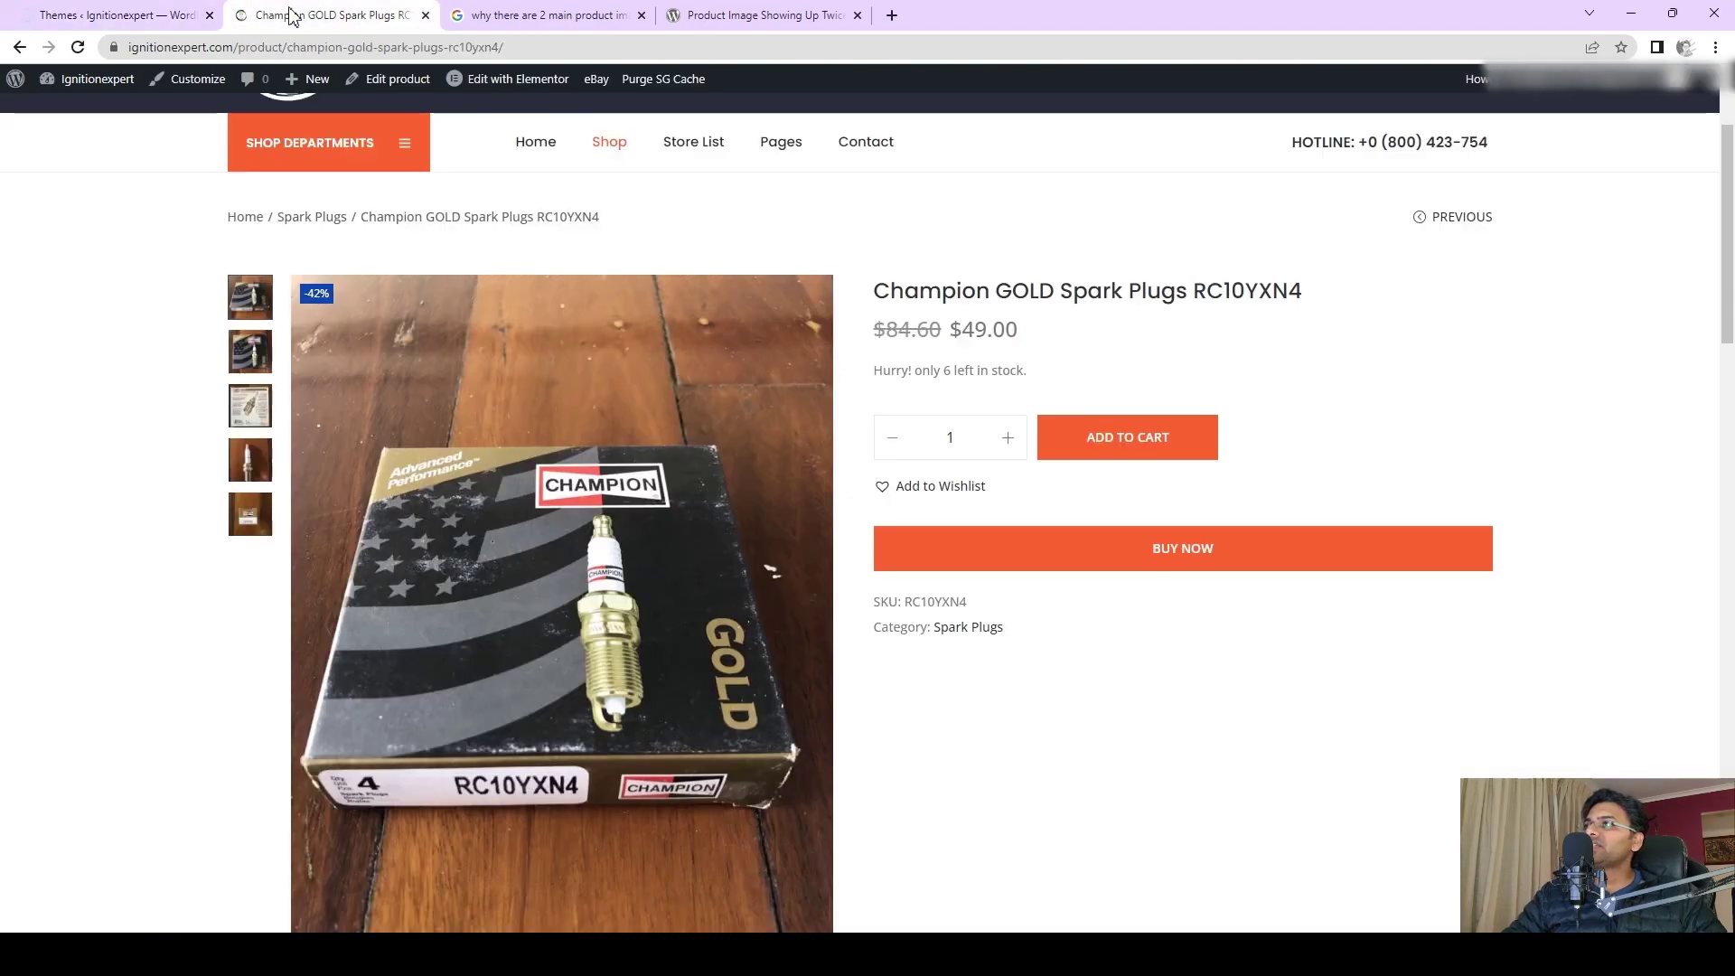
click(79, 48)
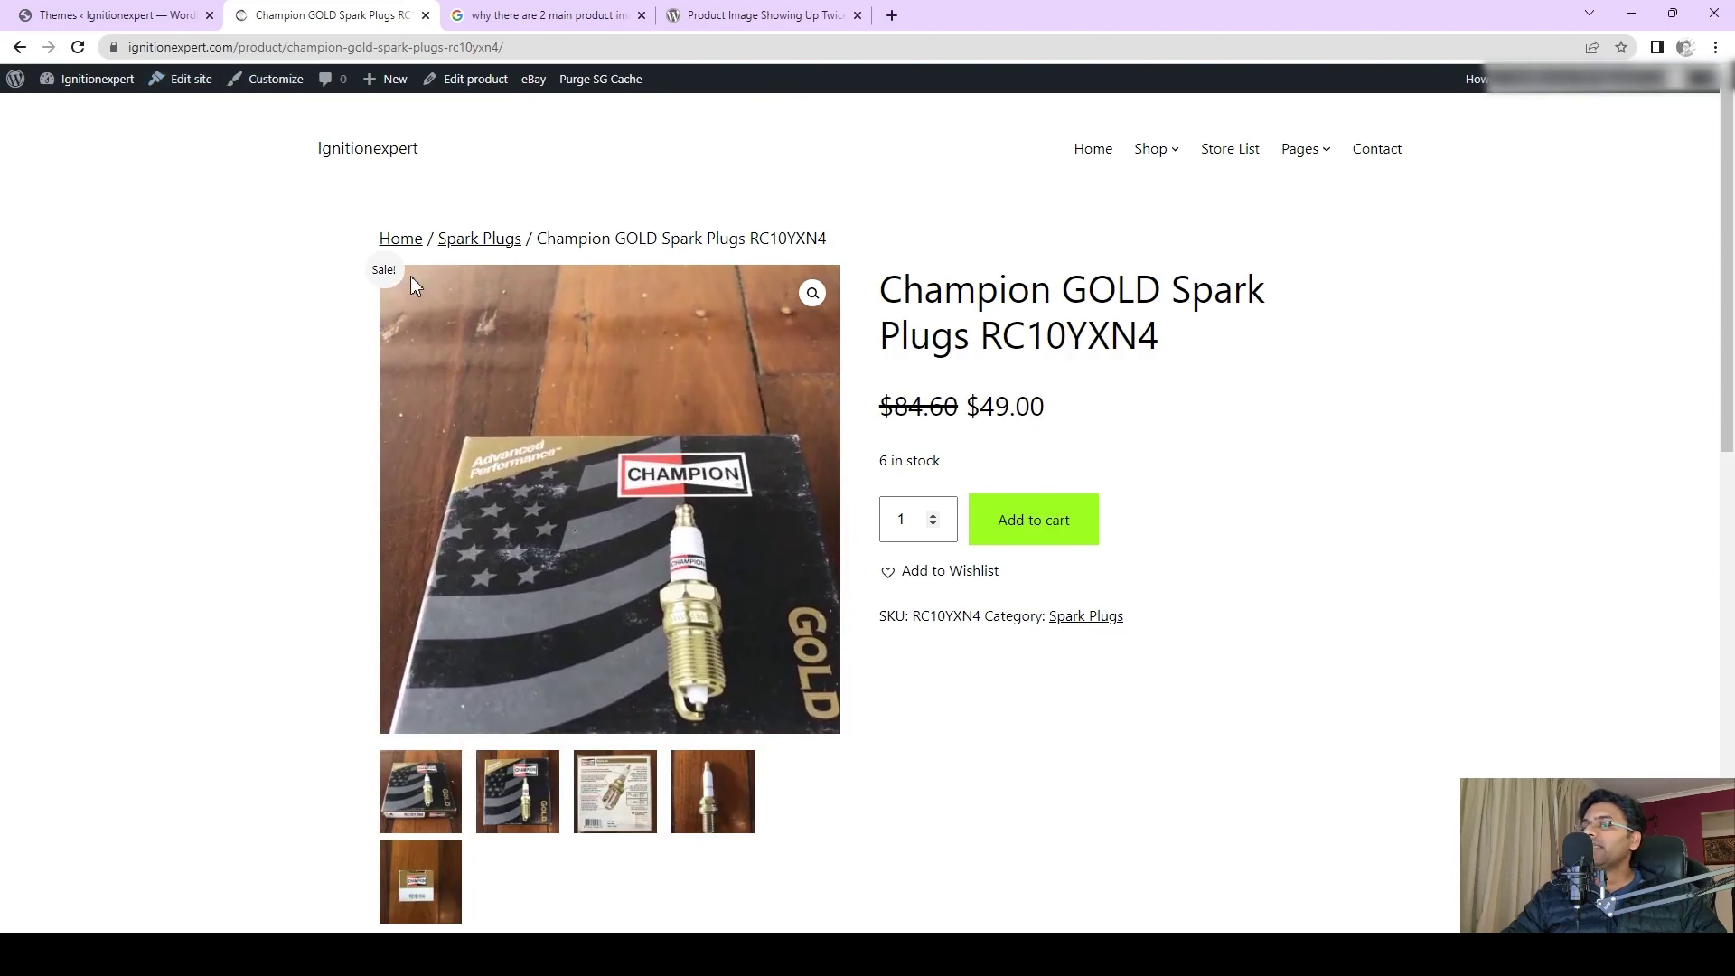
click(91, 14)
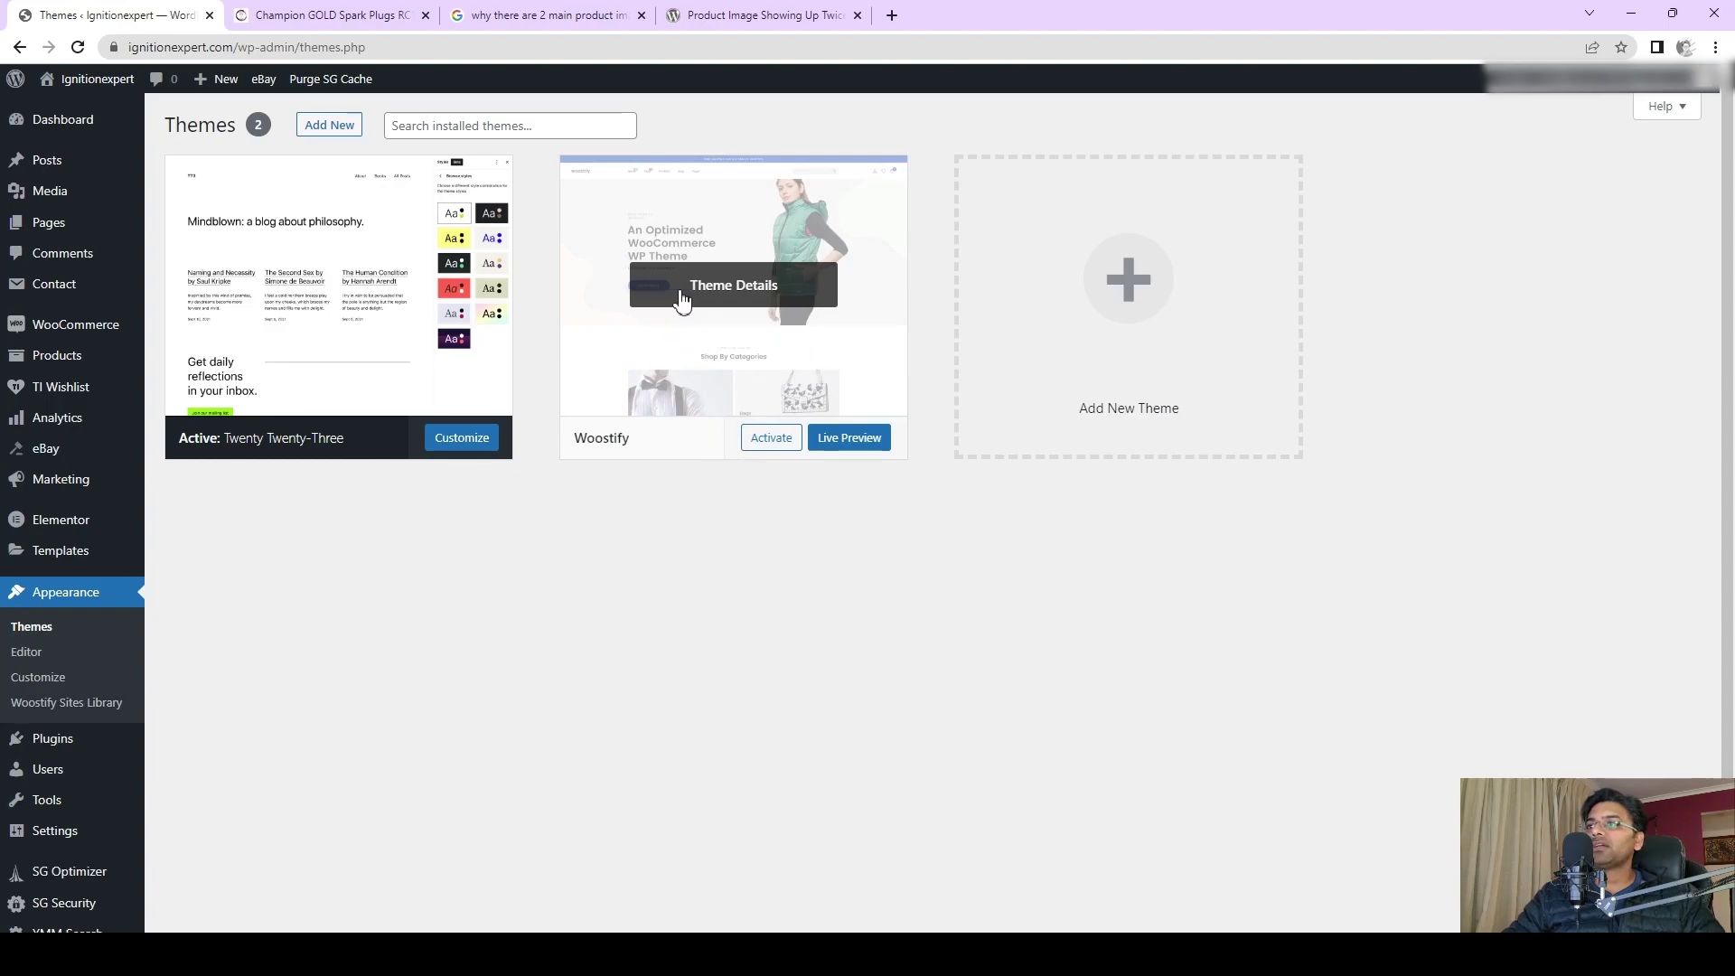
Reactivate Woostify, then deactivate SiteGround Optimizer under Plugins > Installed Plugins.
click(775, 441)
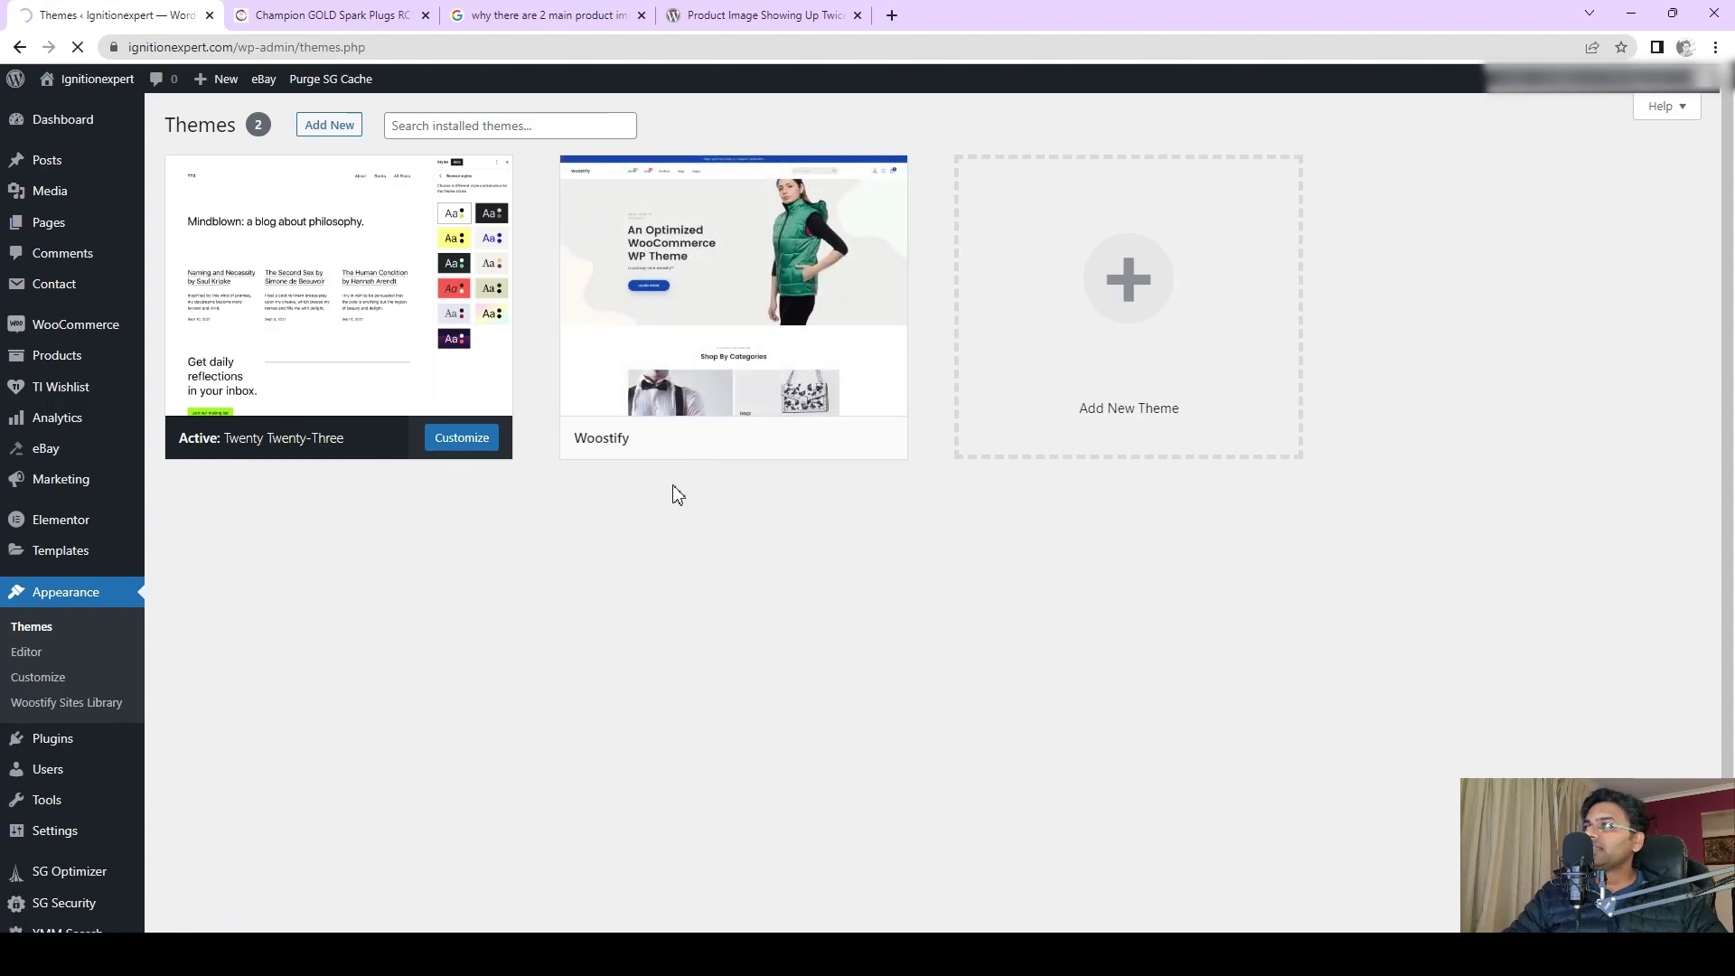
mouse_move(81, 449)
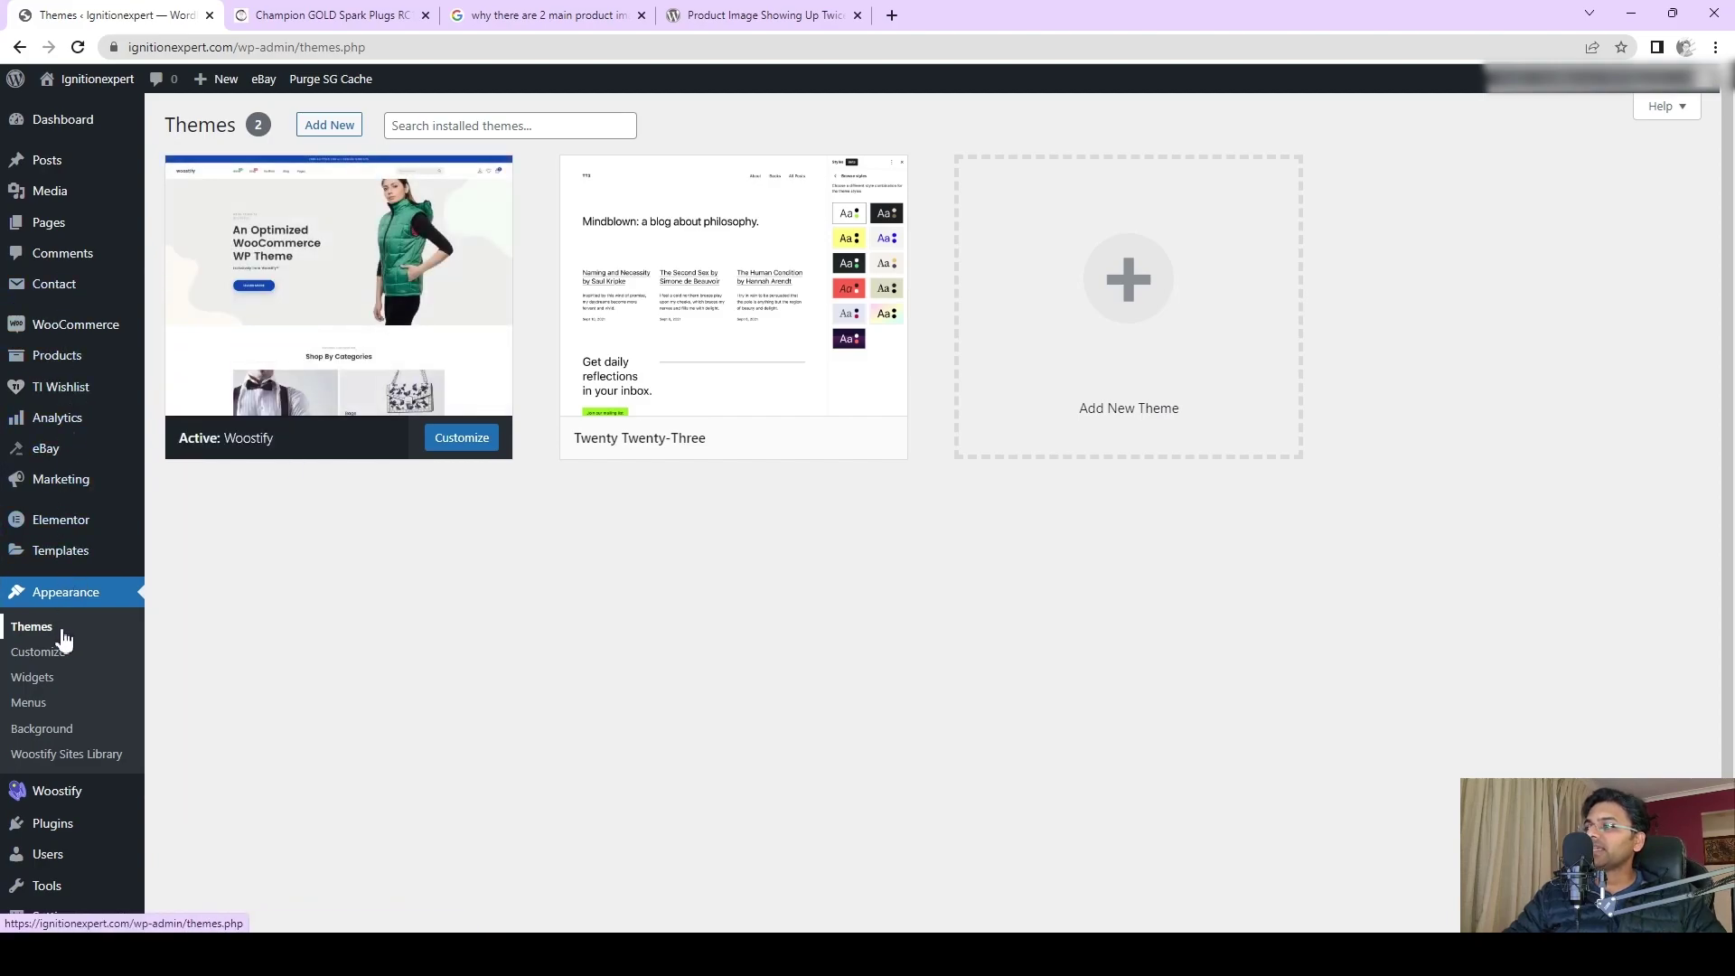
mouse_move(97, 824)
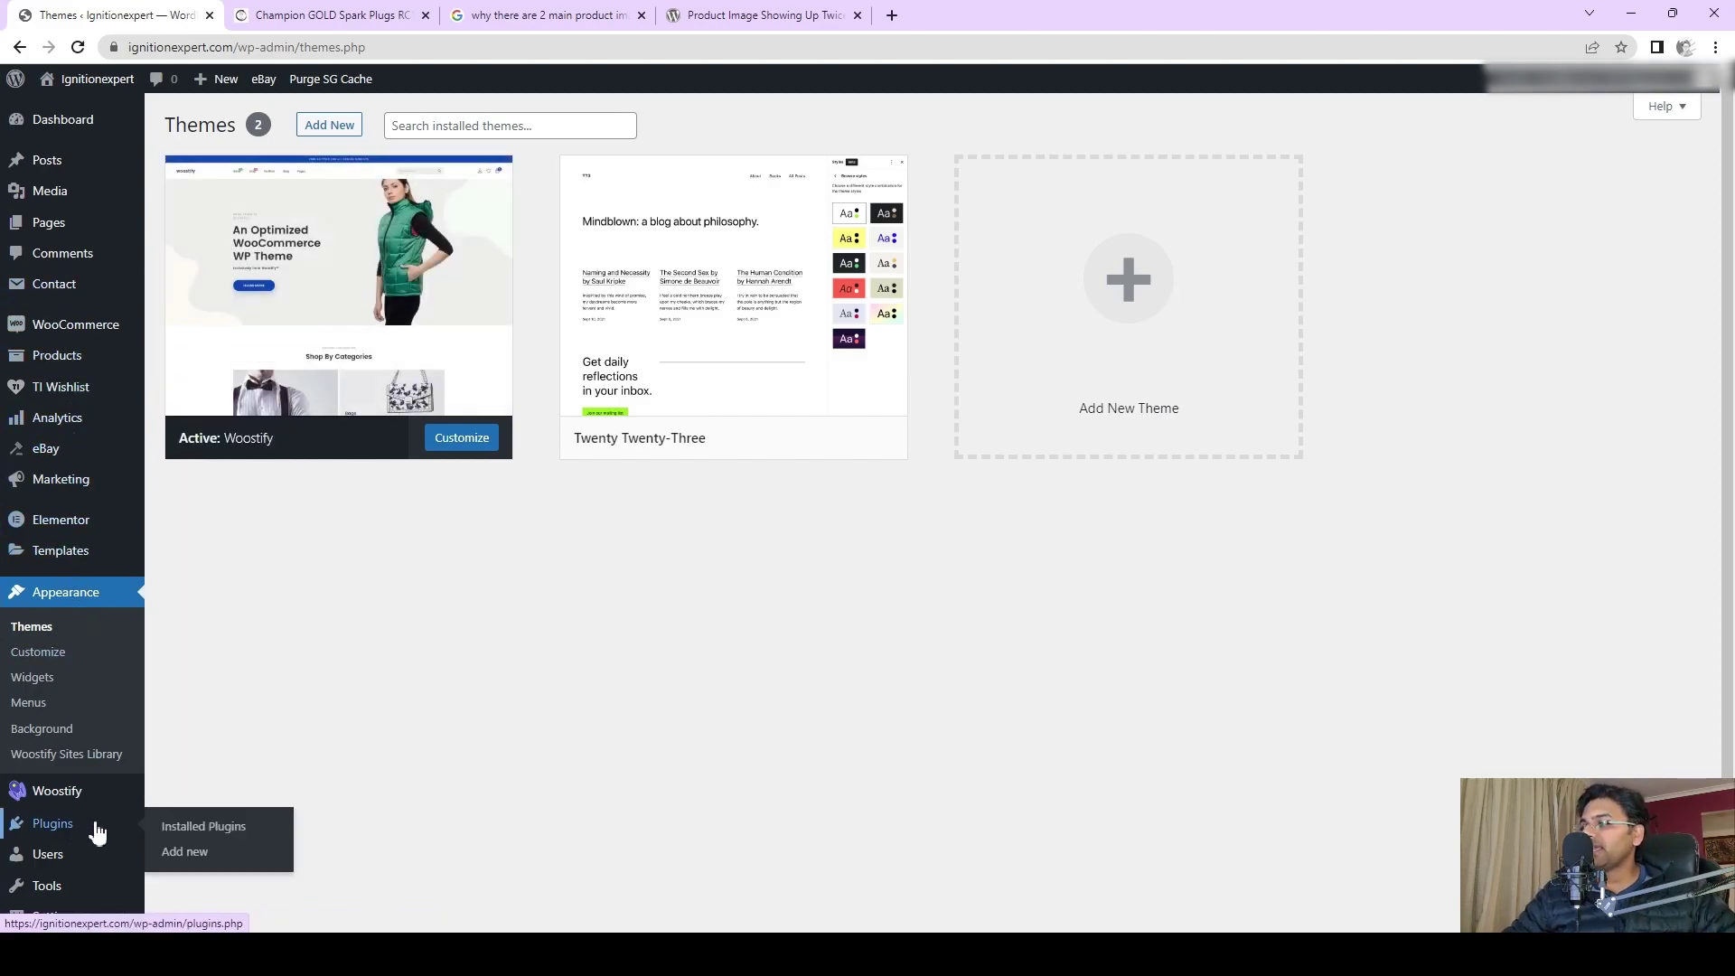
click(205, 829)
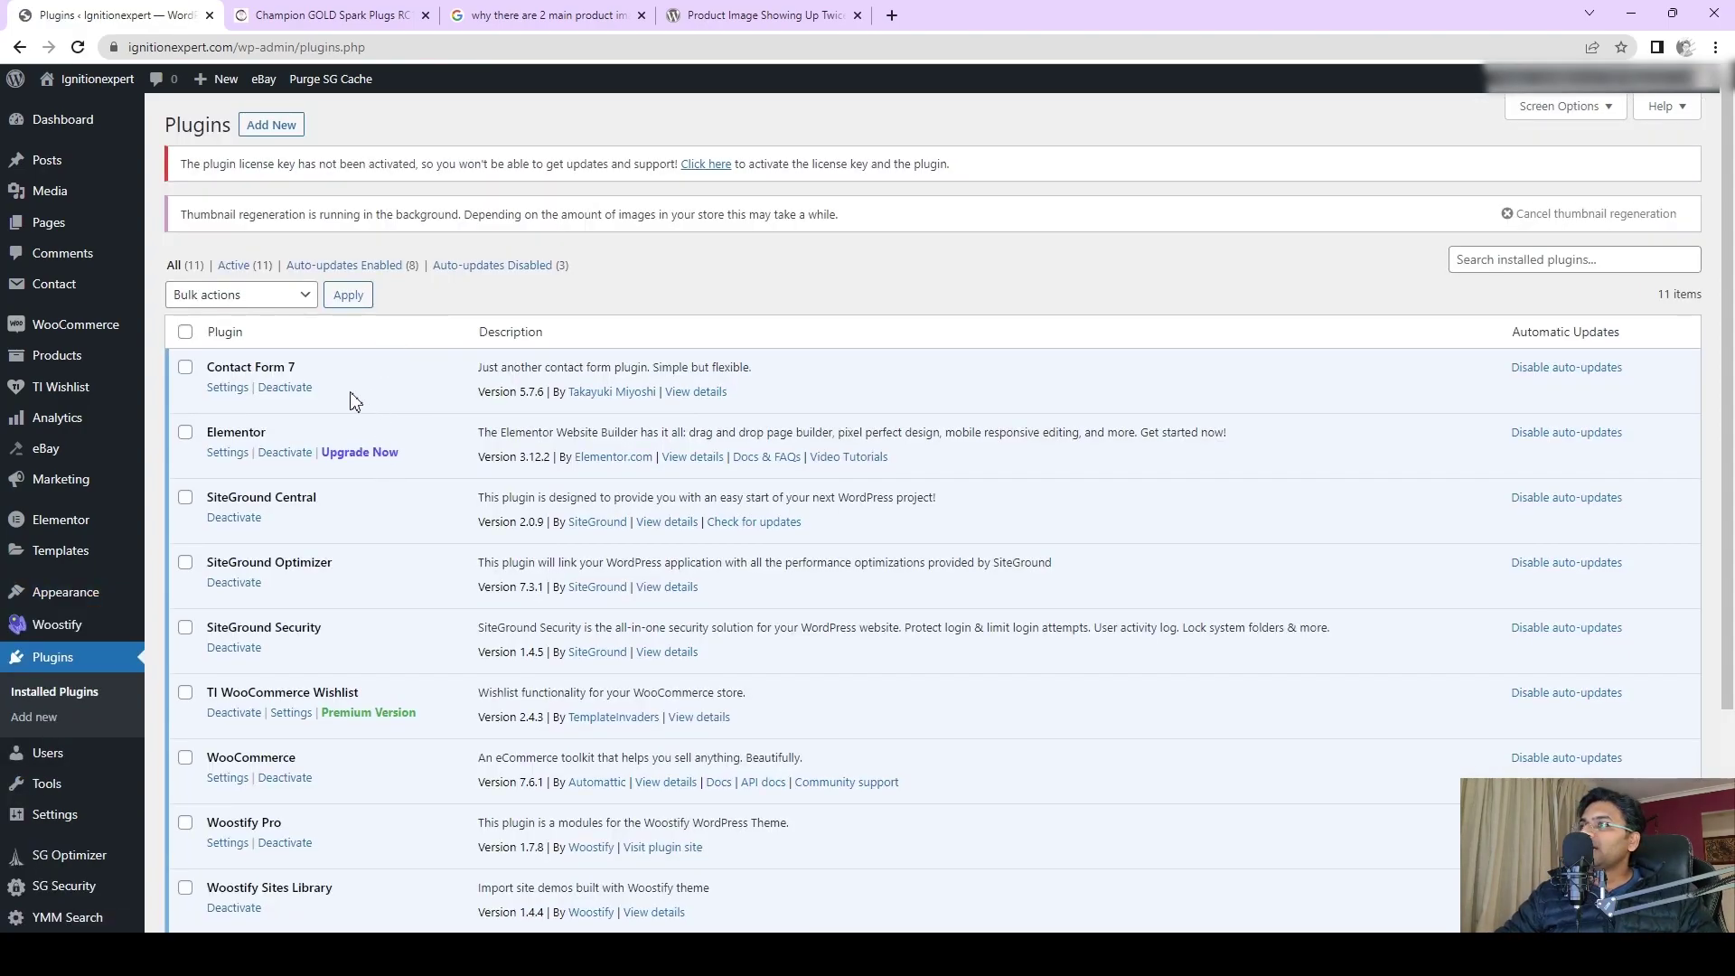
scroll(470, 380, down, 3)
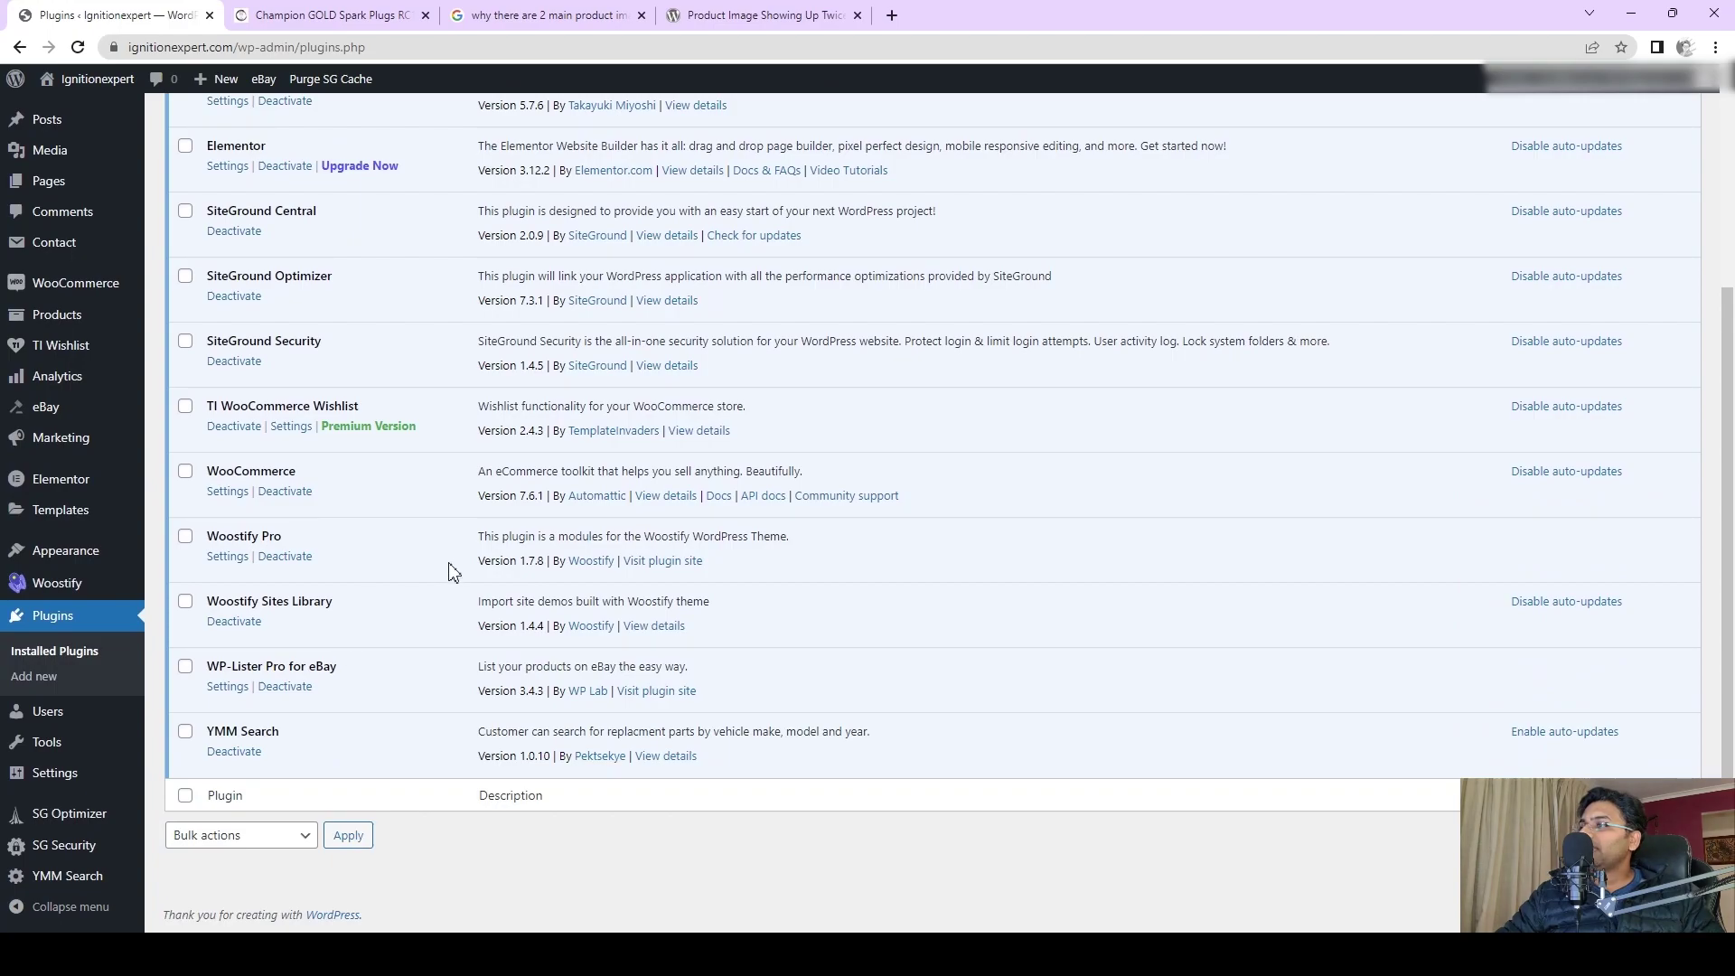
click(247, 297)
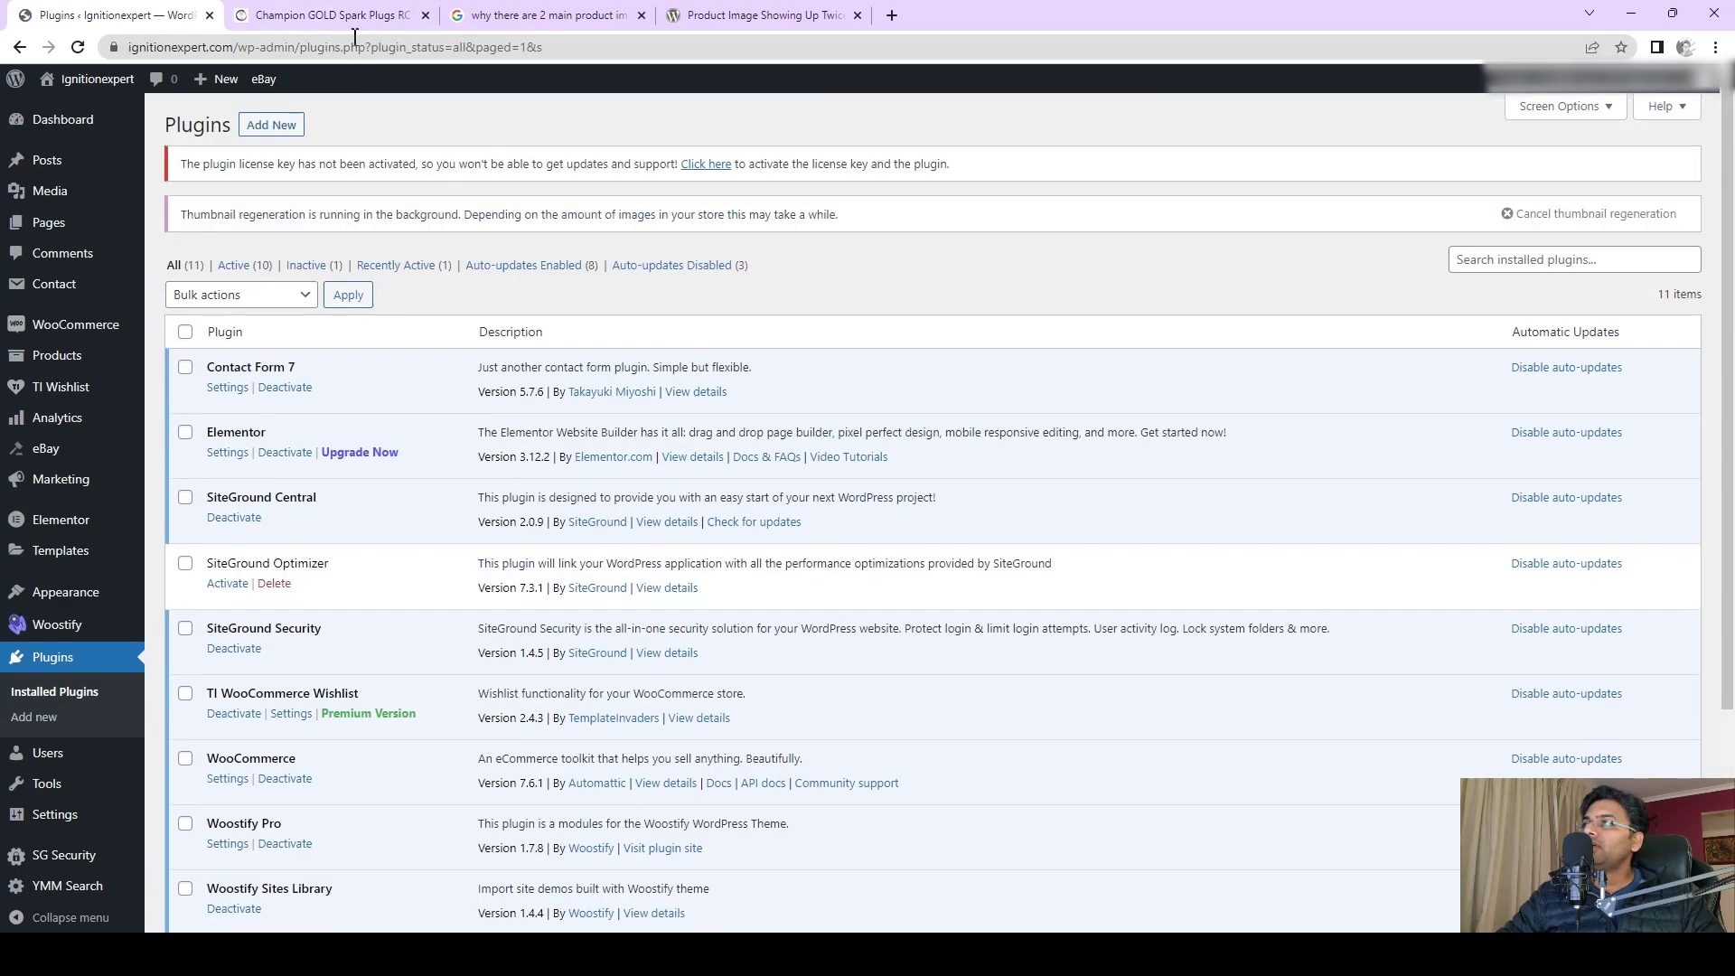
click(316, 15)
click(77, 47)
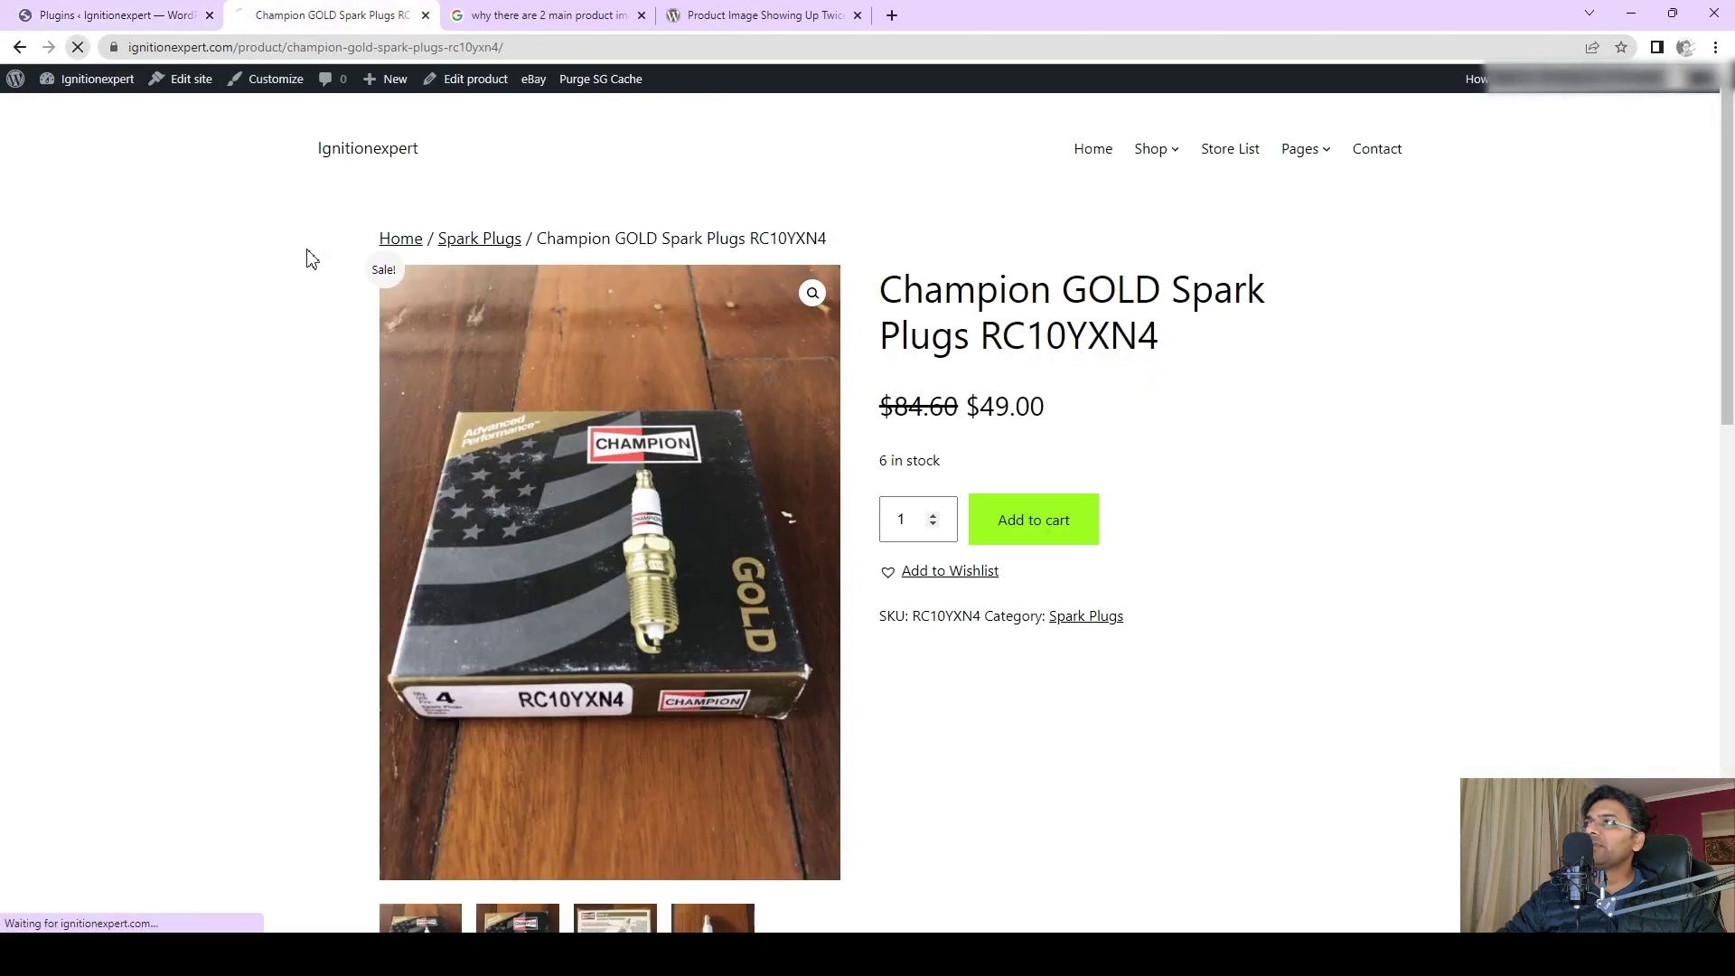
scroll(1282, 569, down, 10)
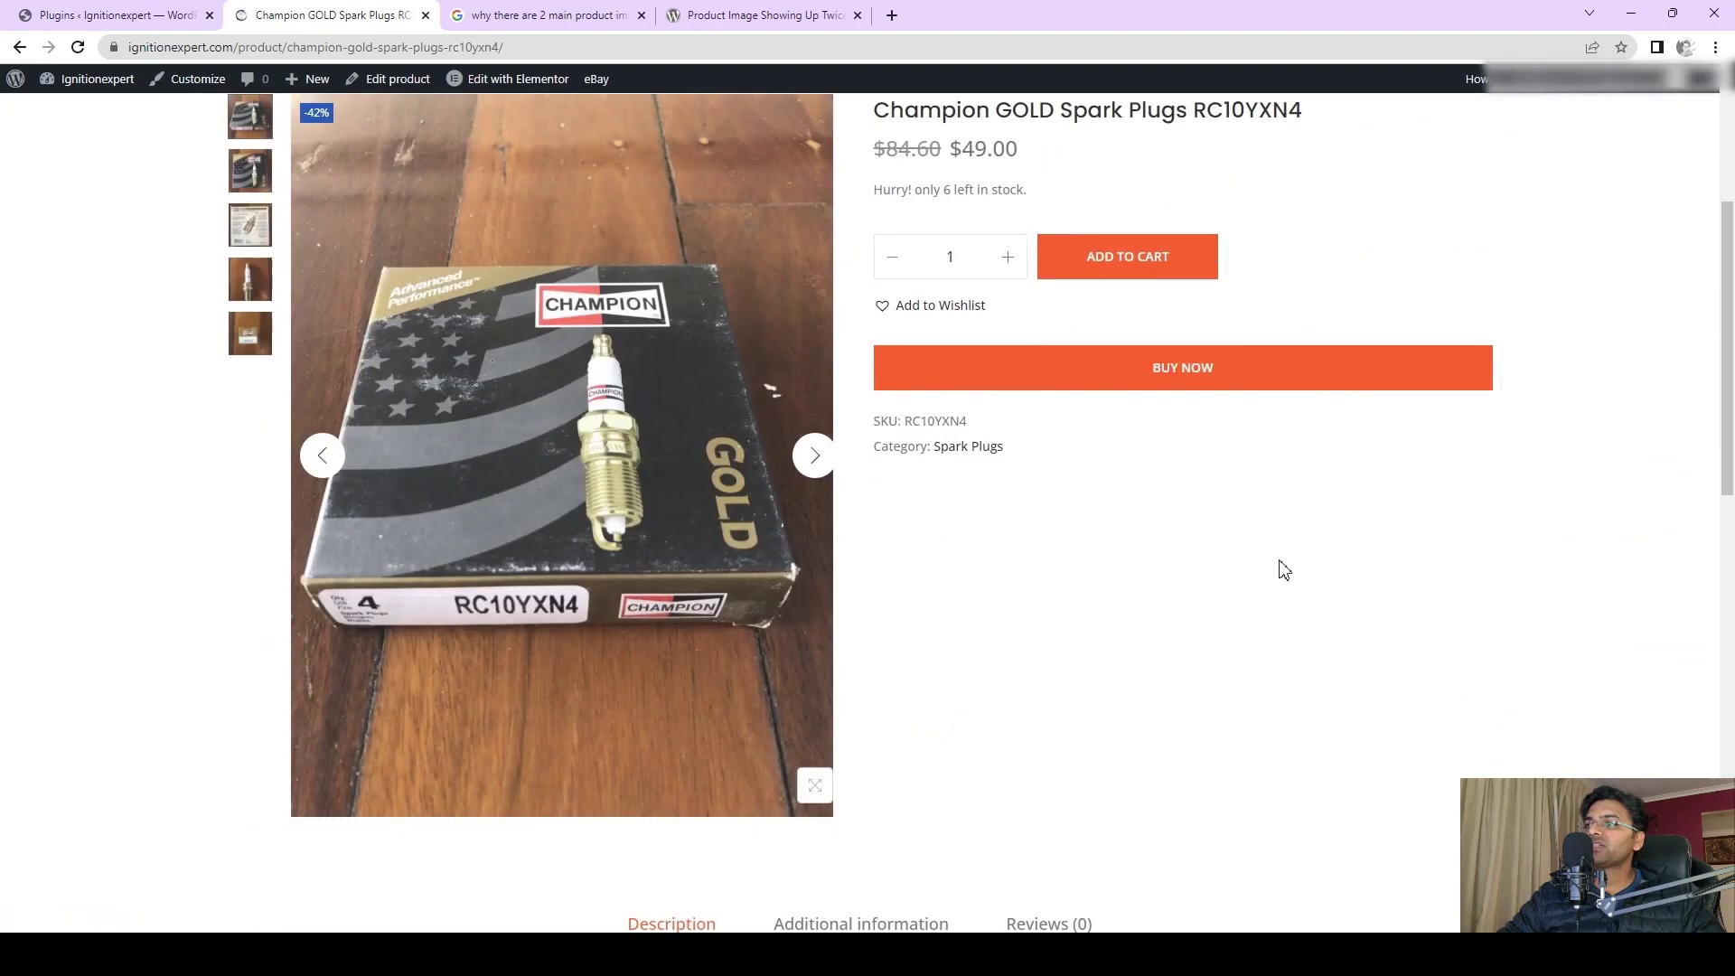
scroll(794, 524, down, 4)
scroll(690, 368, up, 6)
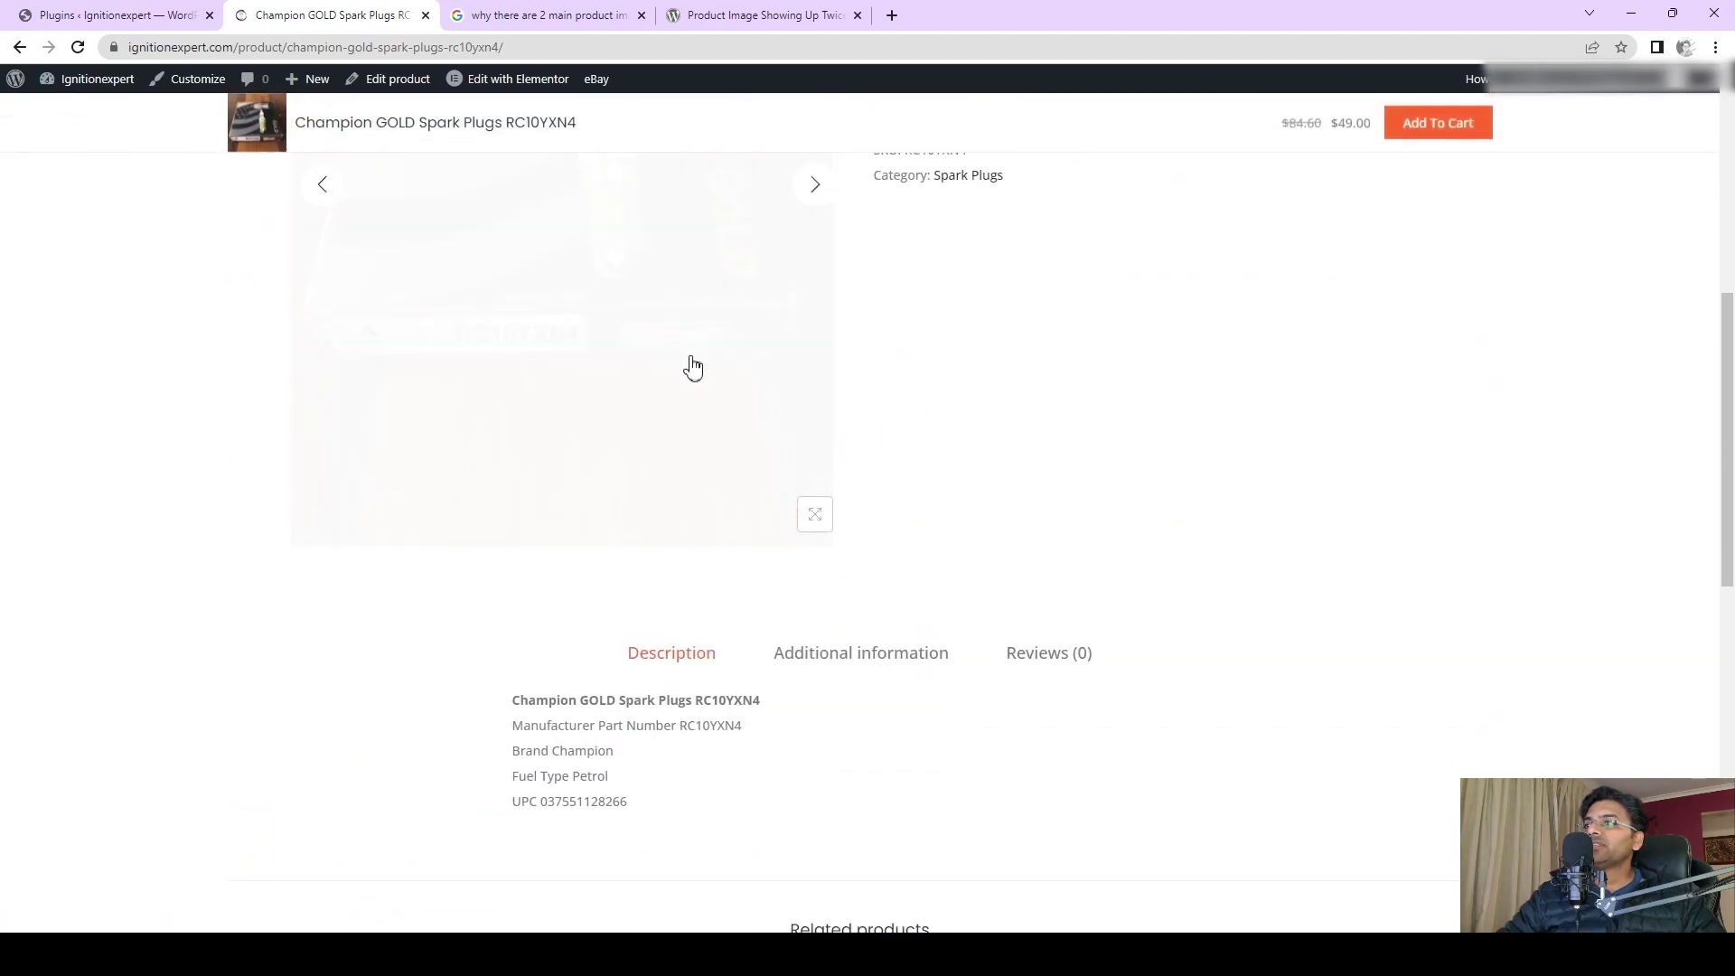
scroll(1324, 456, up, 3)
scroll(1322, 455, up, 3)
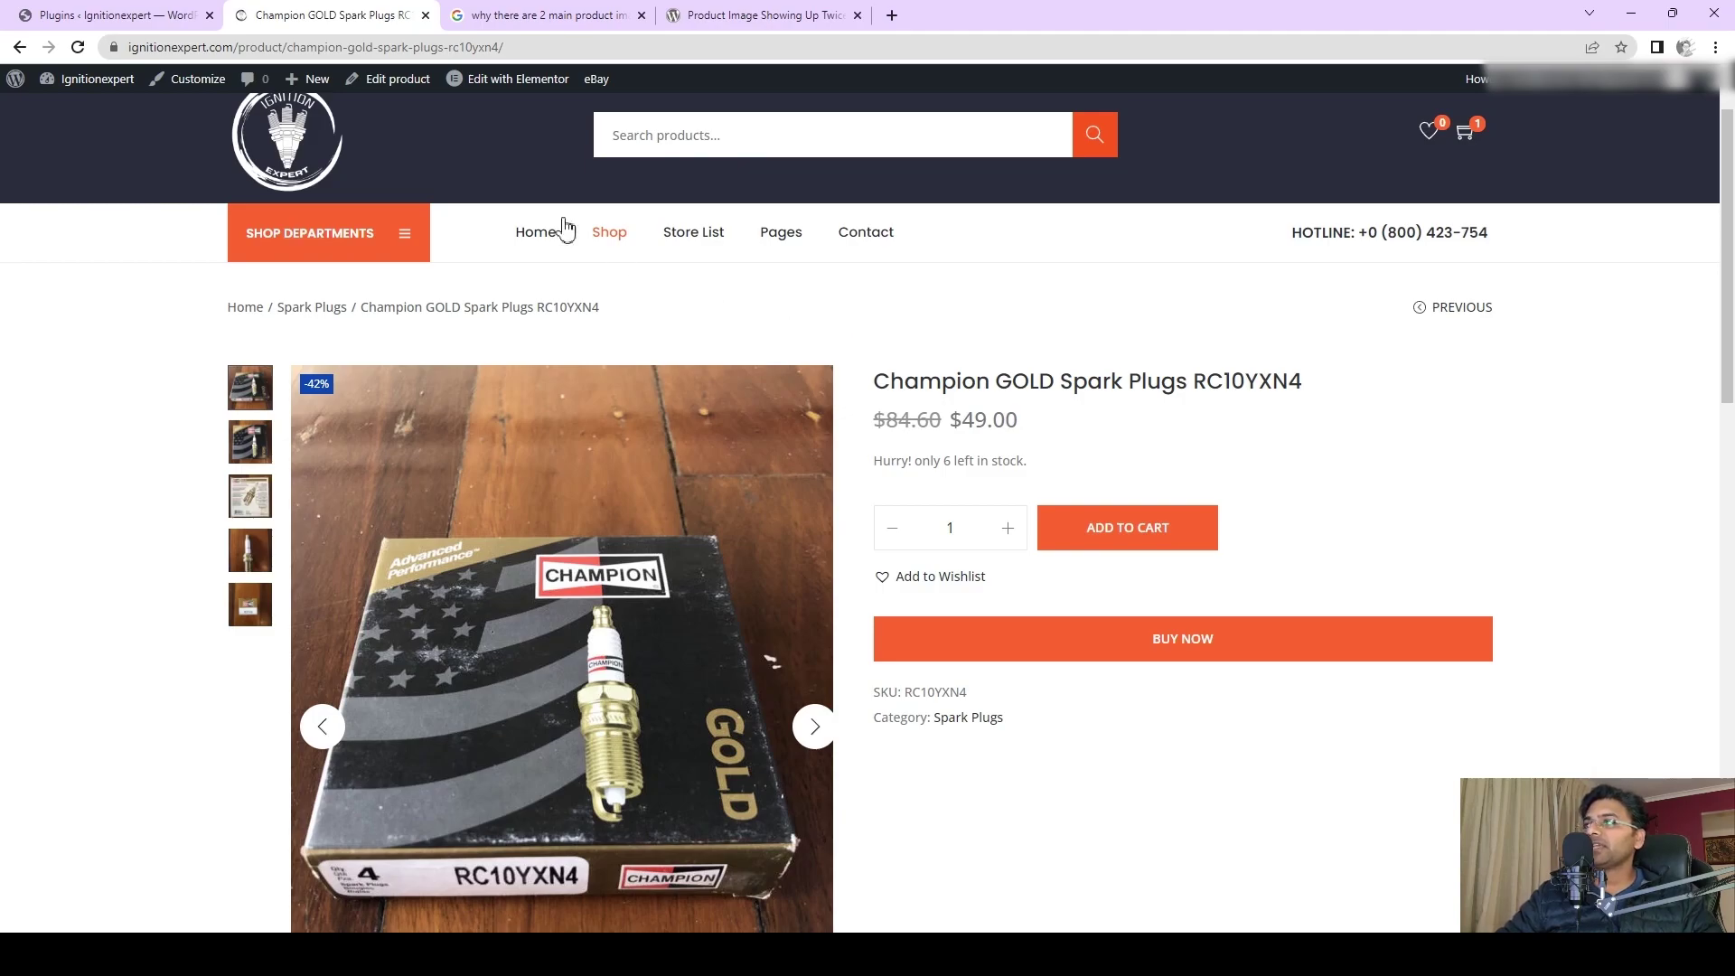
click(137, 16)
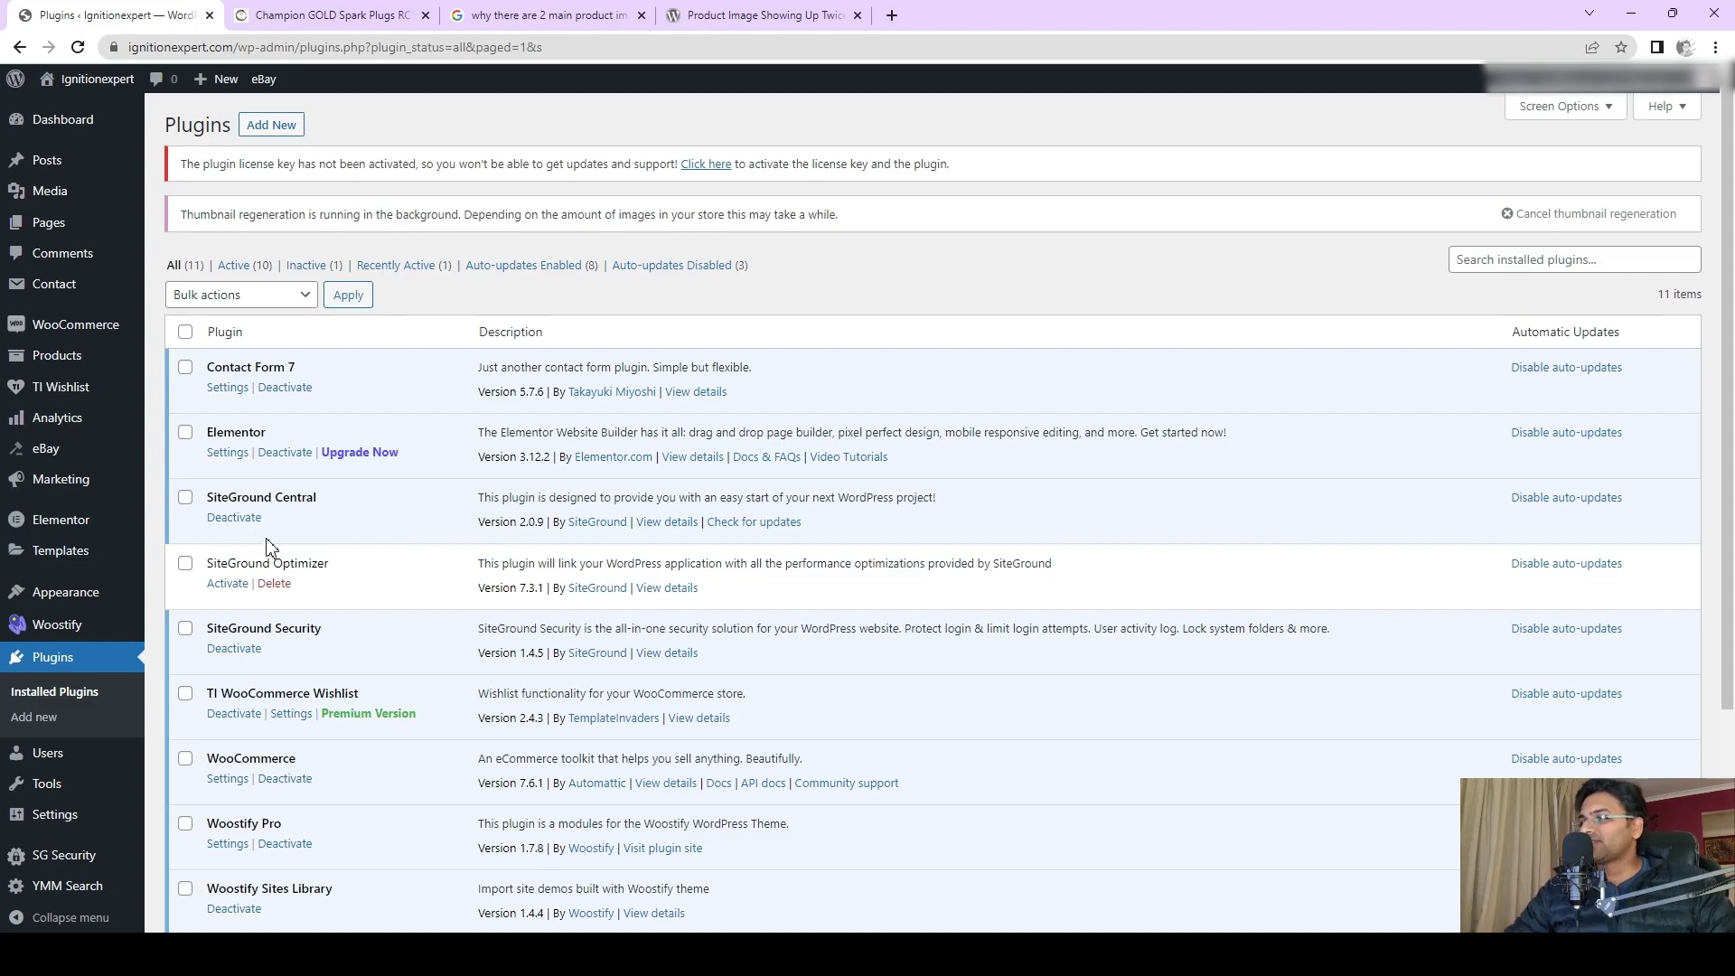
Activate SiteGround Optimizer in Installed Plugins so all 11 plugins are active.
click(228, 585)
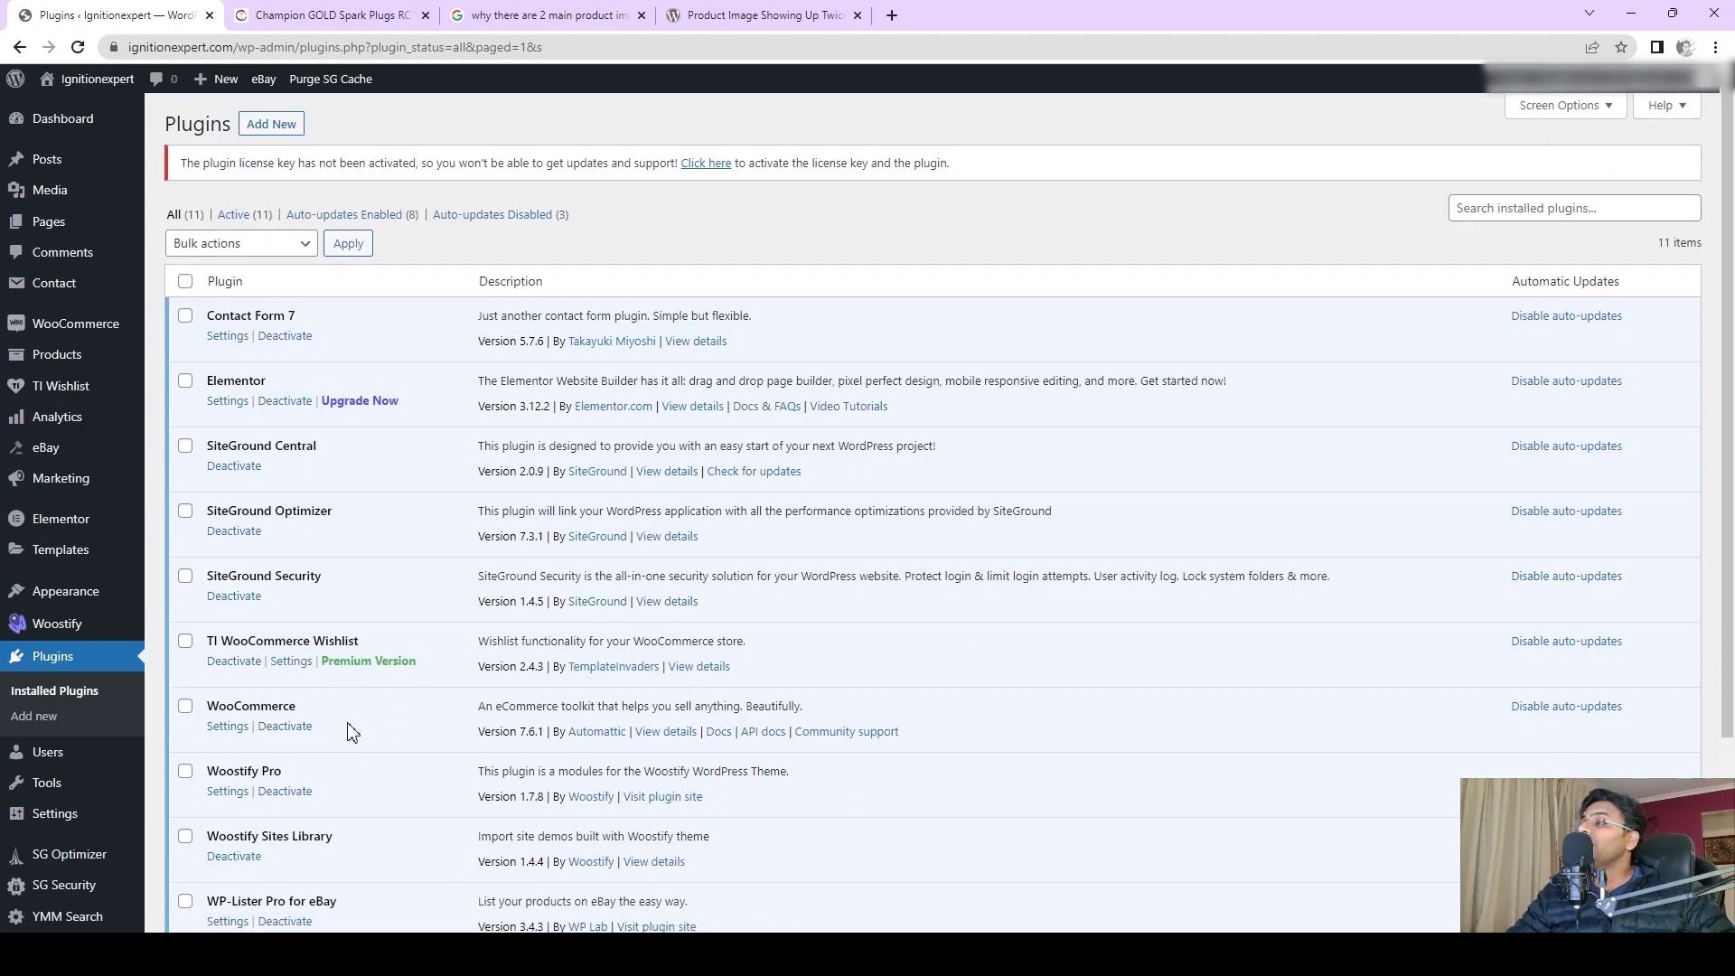
scroll(351, 732, down, 3)
mouse_move(115, 823)
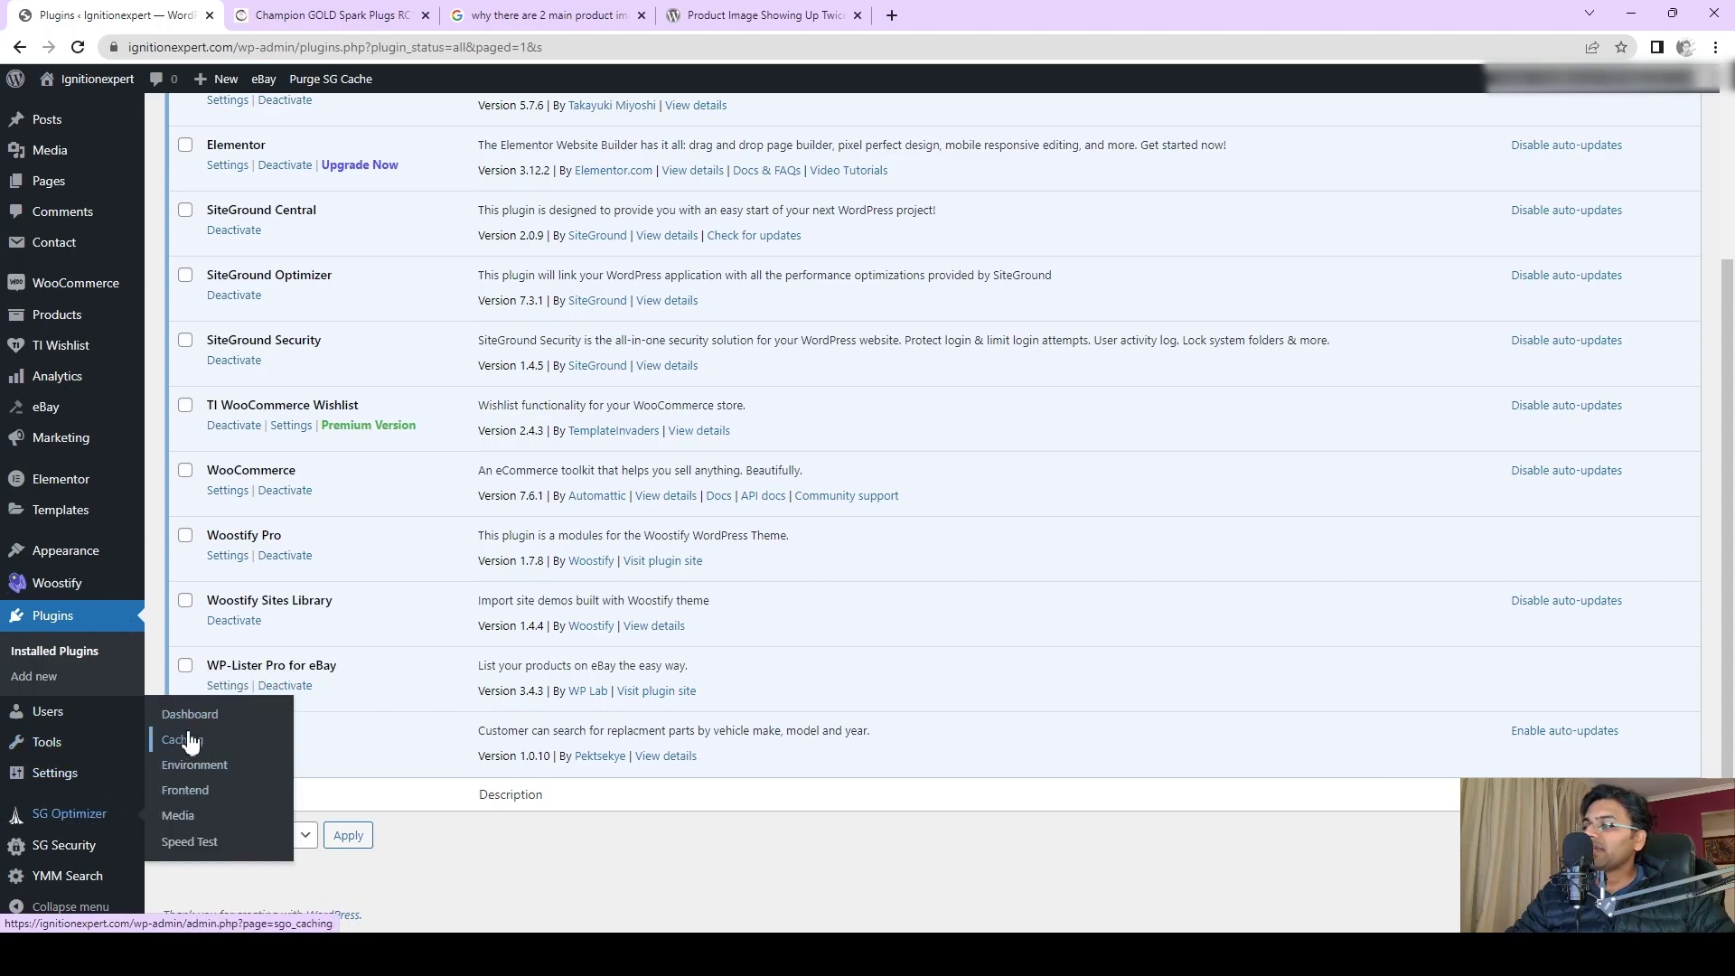
Open SiteGround Optimizer's Caching settings and look through them.
click(185, 740)
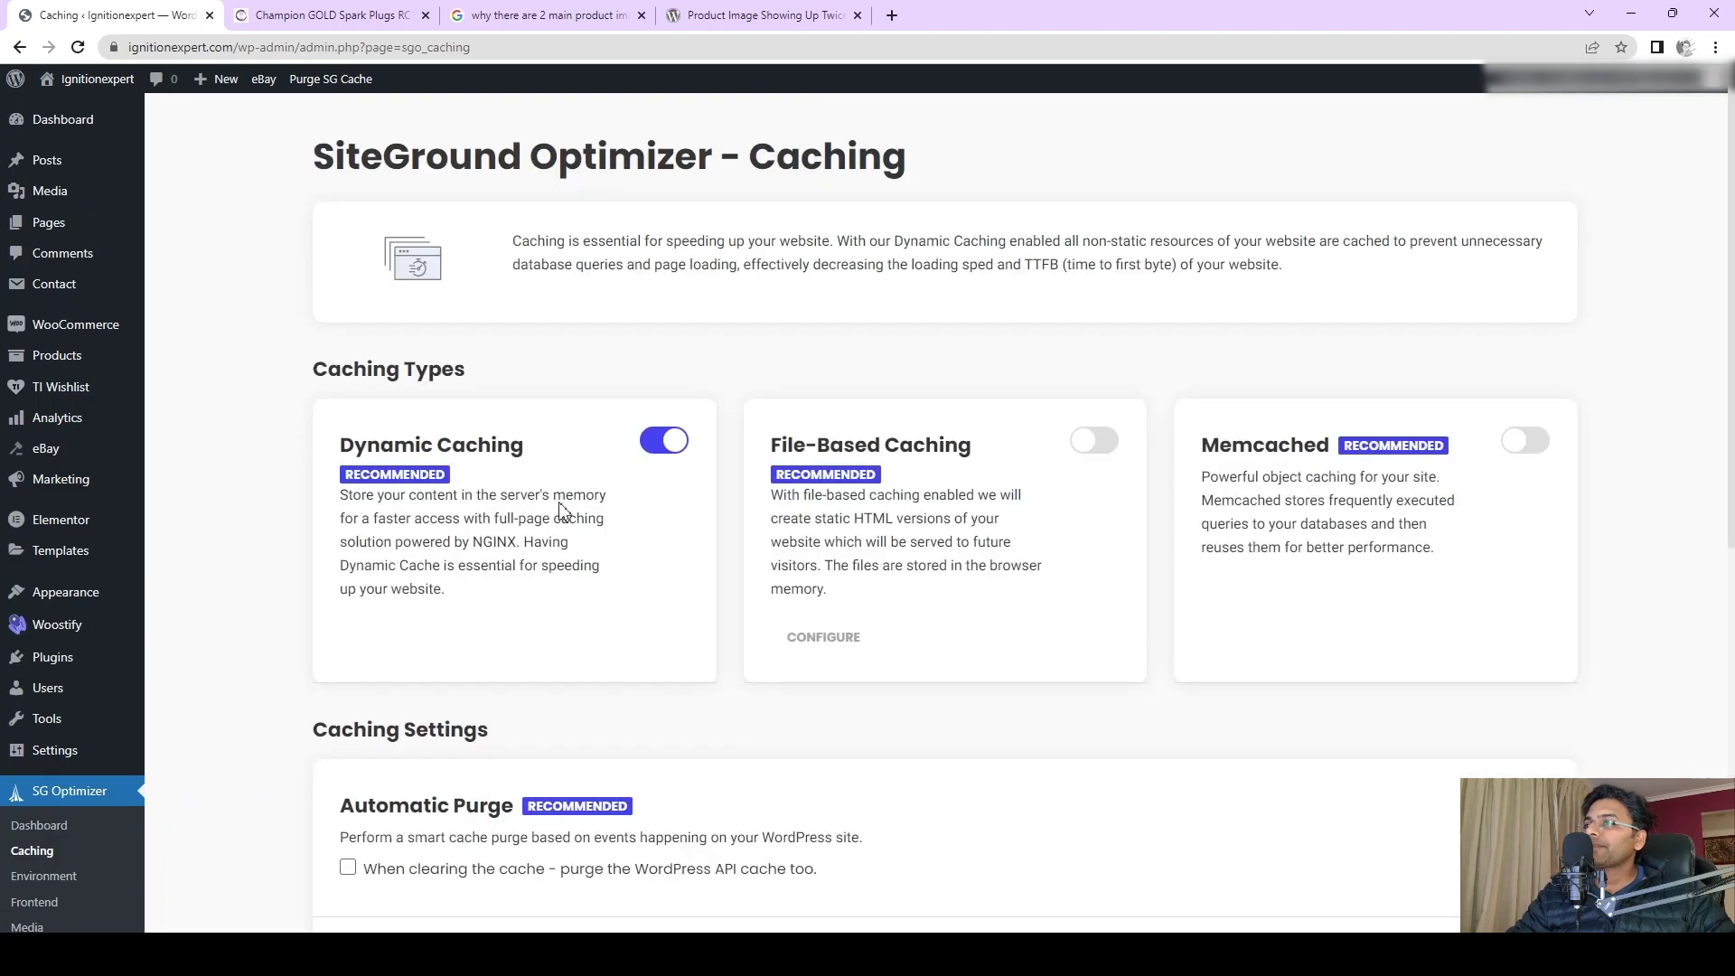
scroll(1293, 438, down, 5)
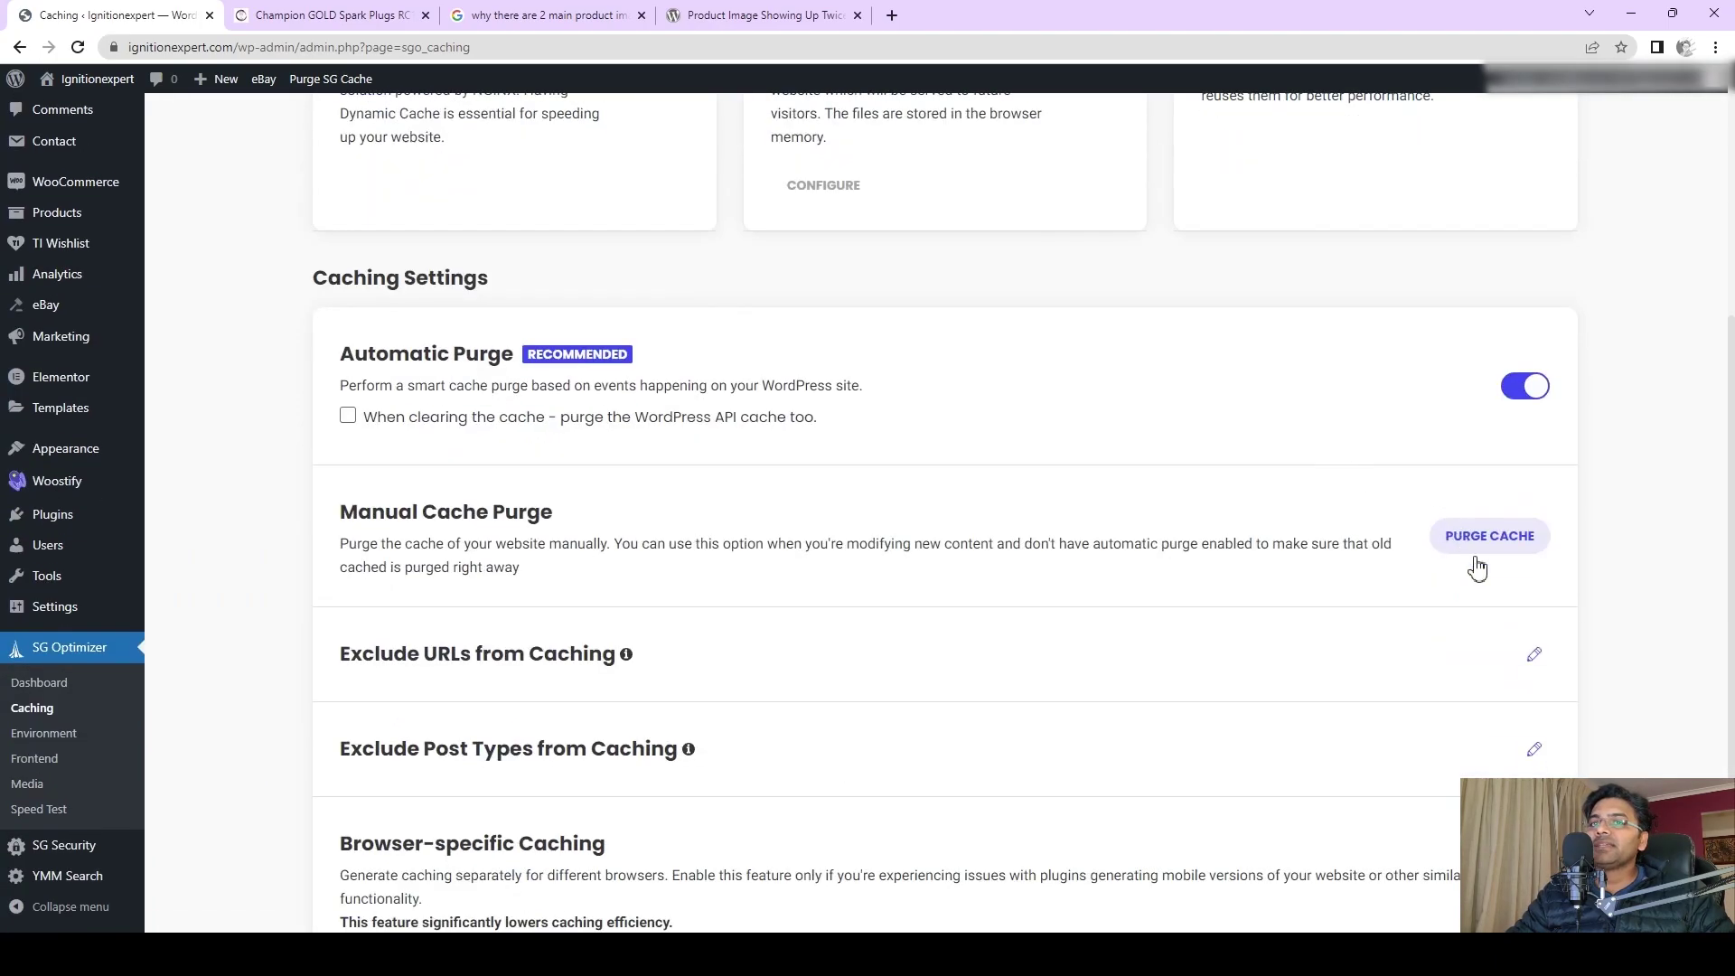
scroll(910, 585, down, 3)
scroll(875, 567, up, 8)
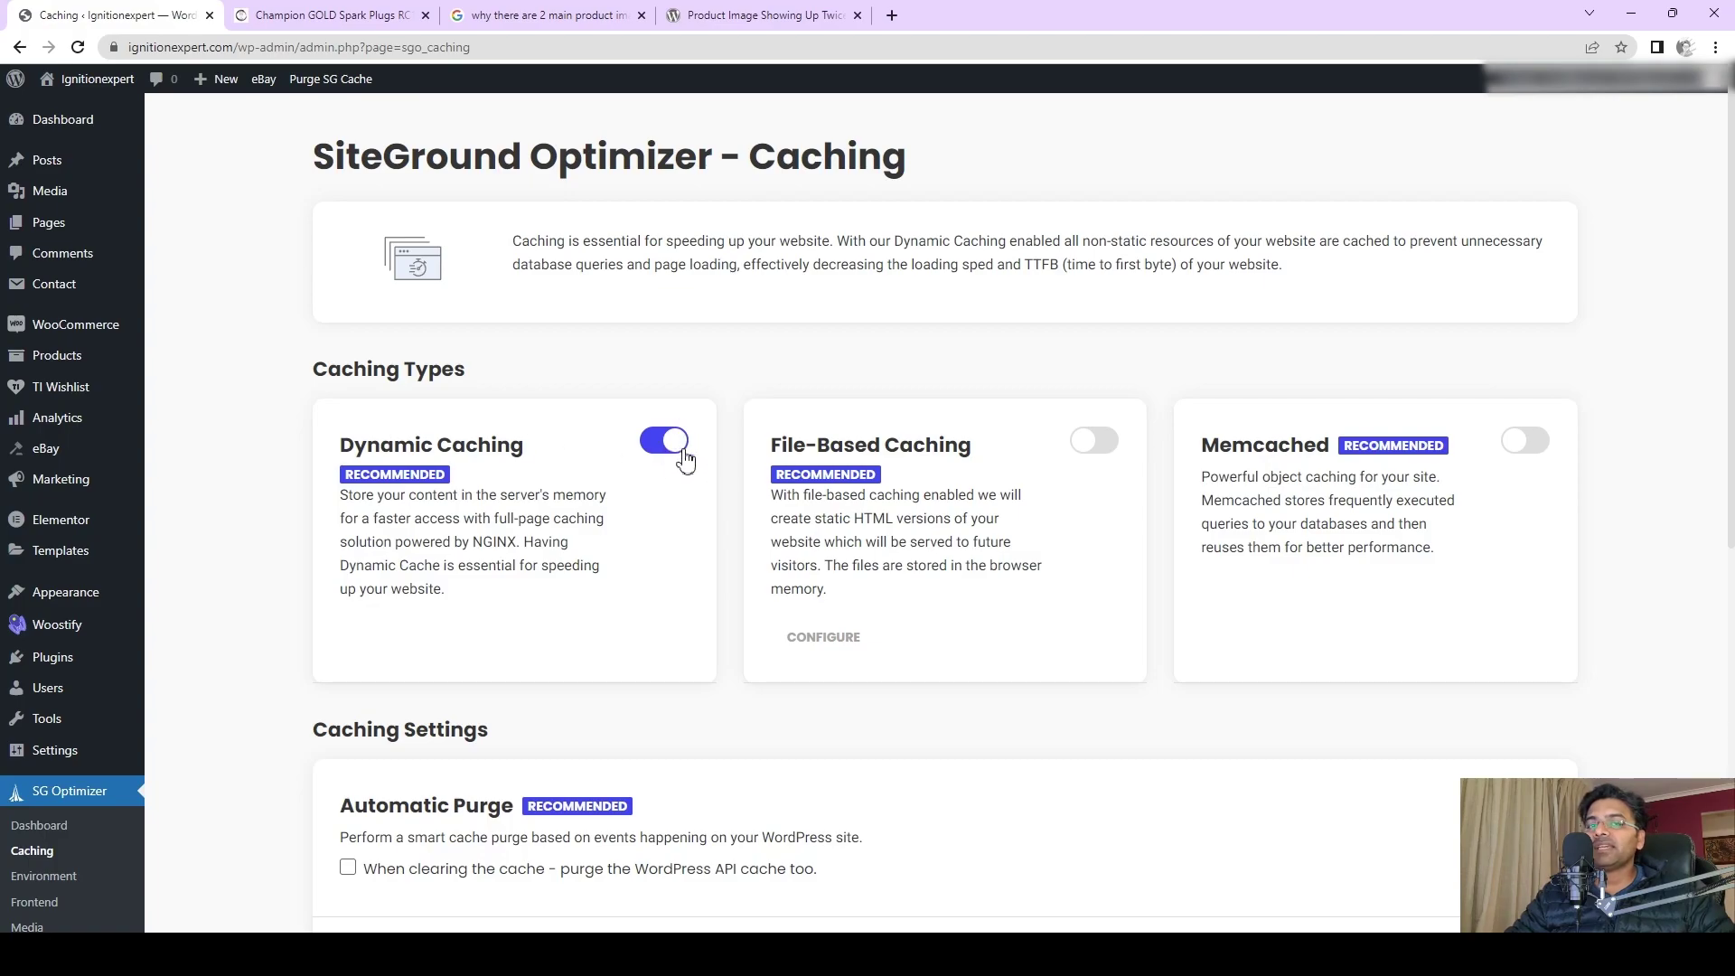
Recheck the Champion GOLD product page, then open SG Optimizer's Frontend Optimization settings.
click(366, 15)
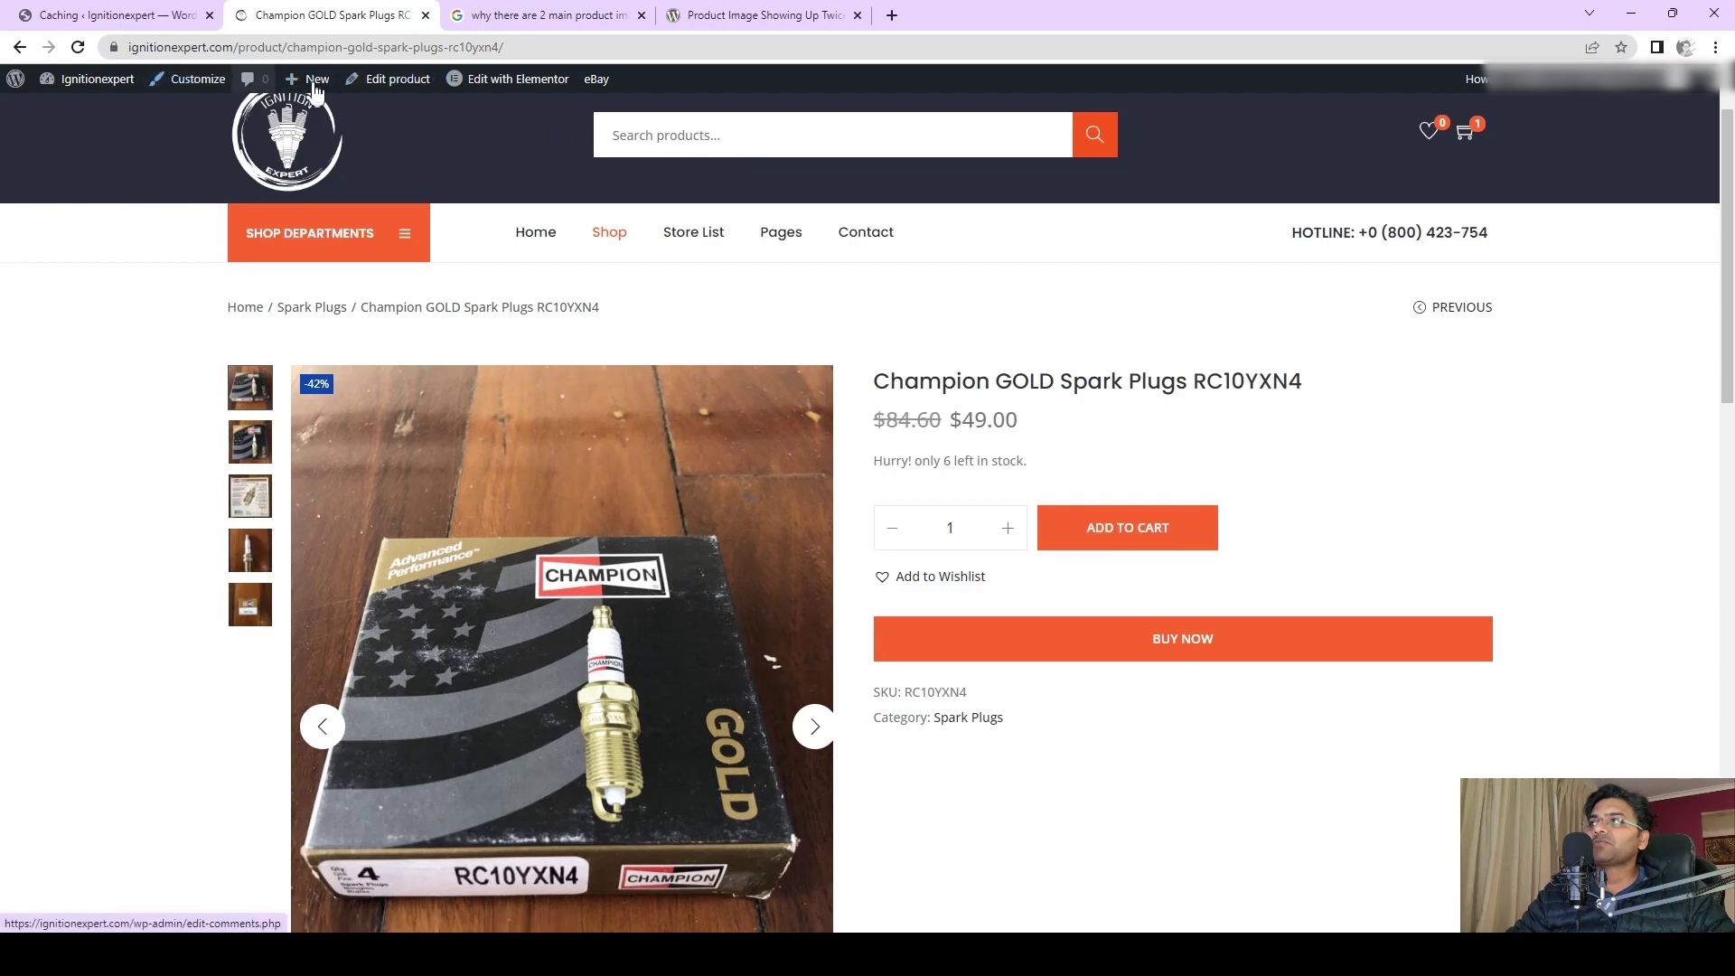
click(99, 15)
scroll(386, 799, down, 2)
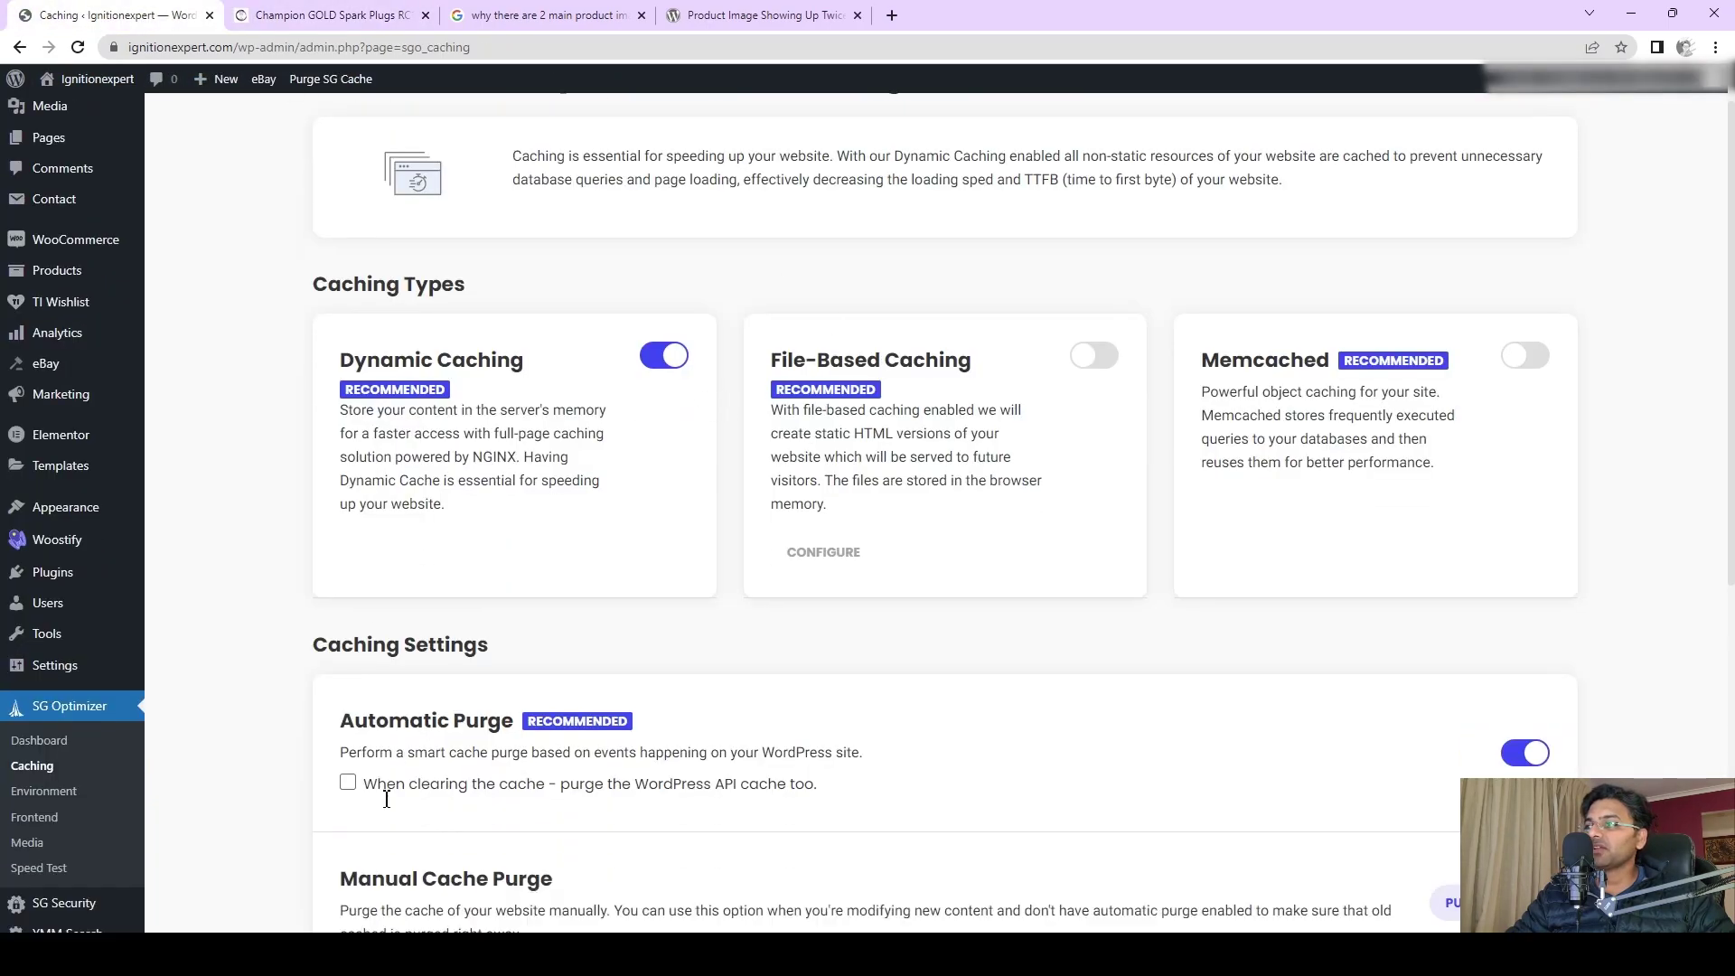
scroll(386, 799, down, 4)
click(28, 762)
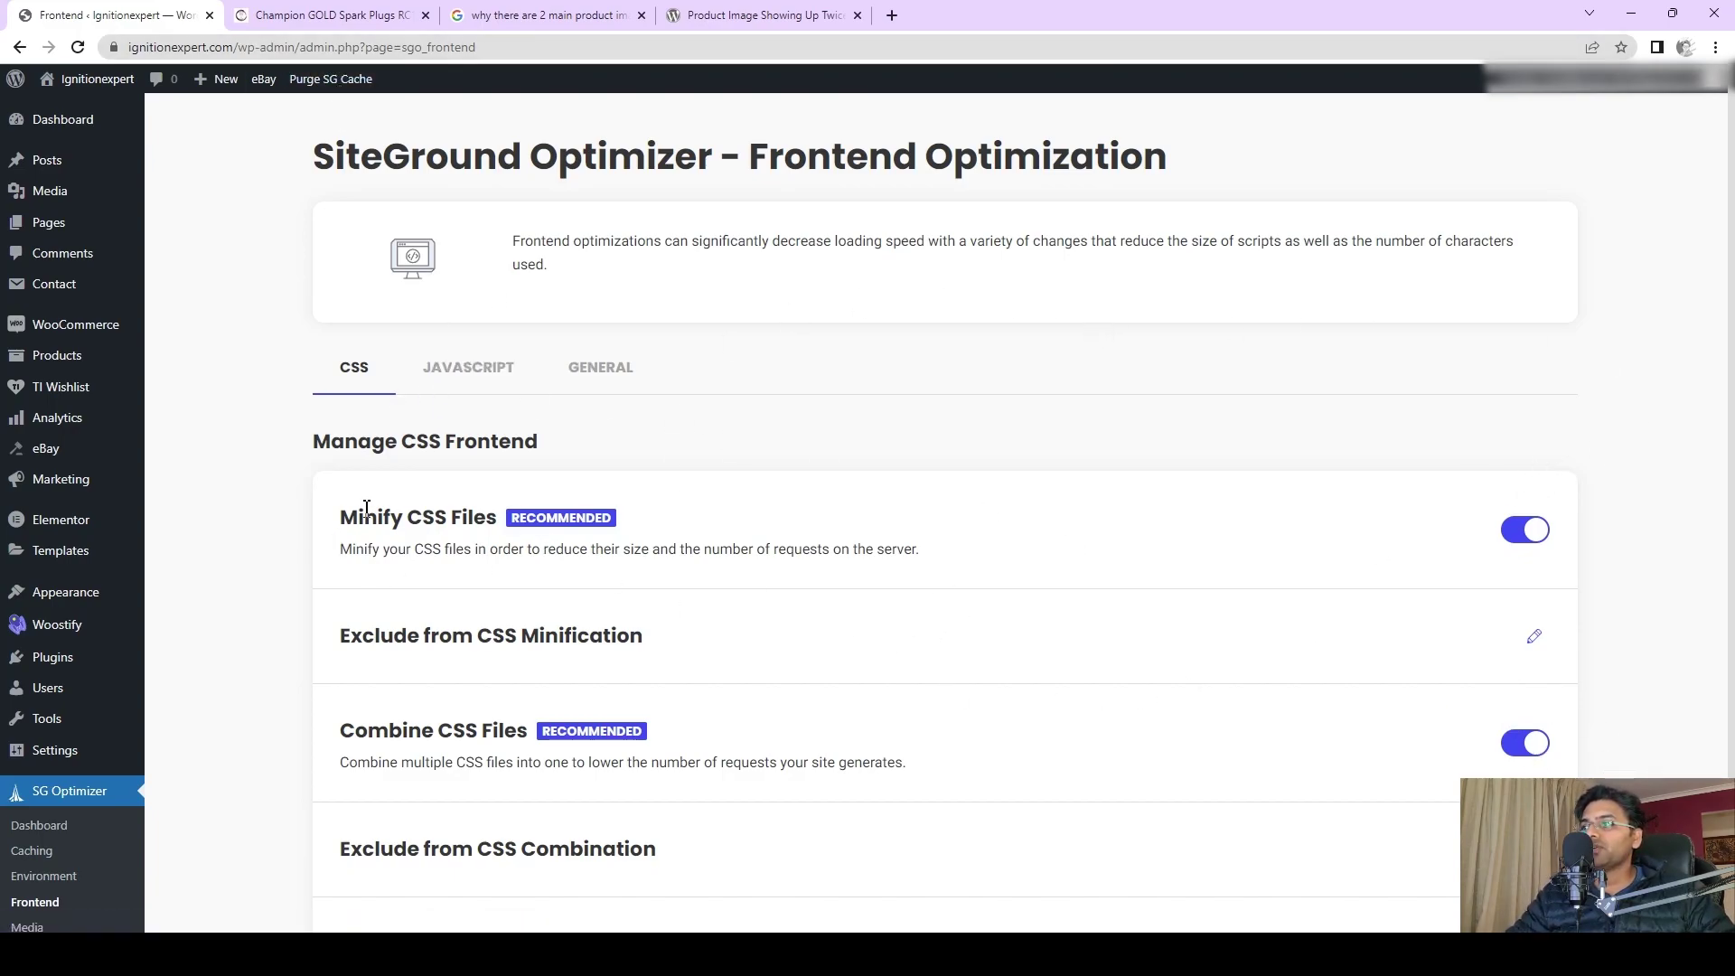
Turn off Minify JavaScript Files, purge the SiteGround cache, and check the product page.
click(491, 363)
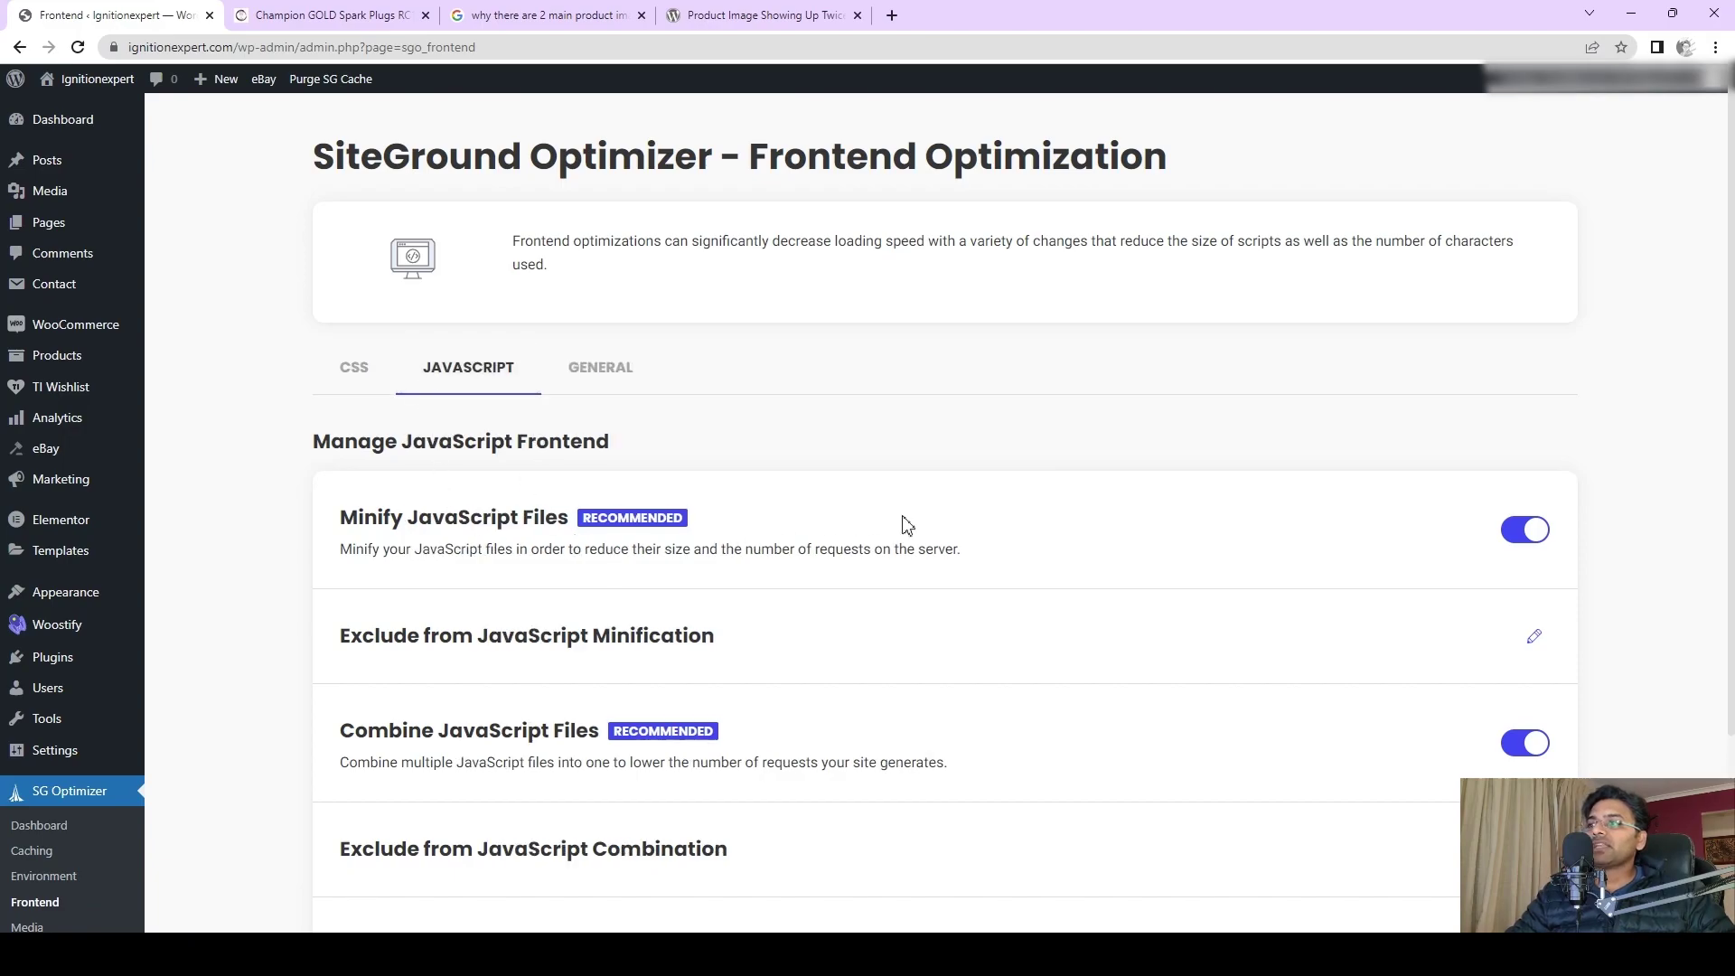
click(1523, 536)
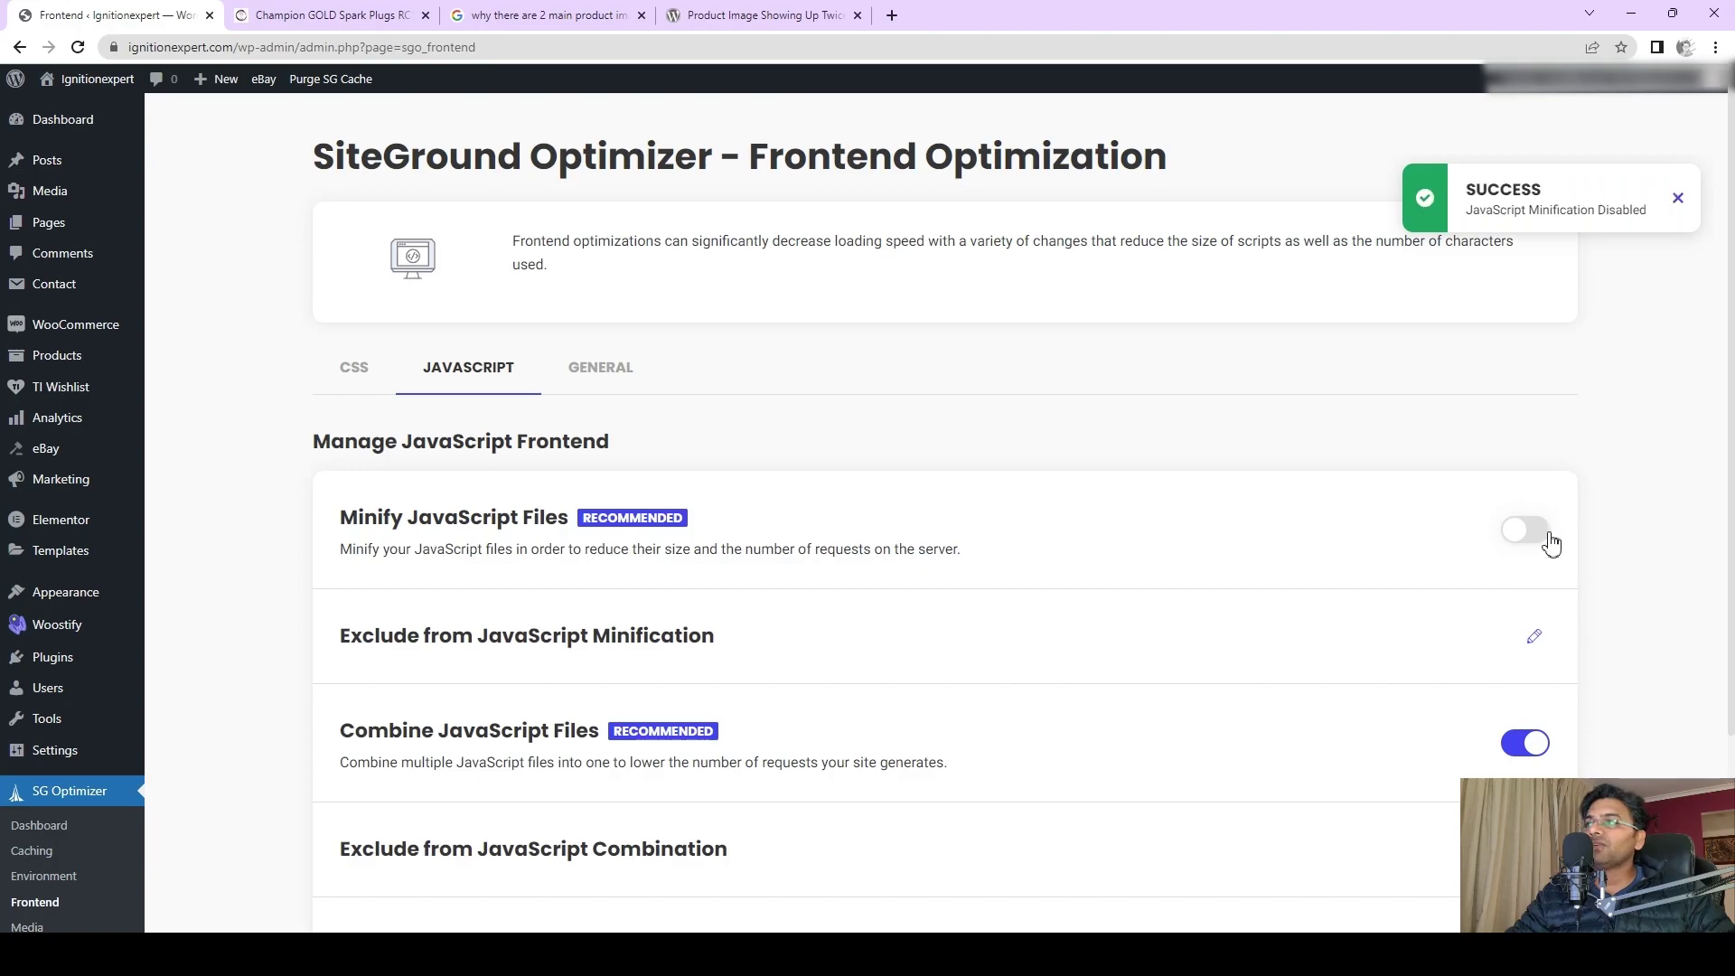
click(348, 79)
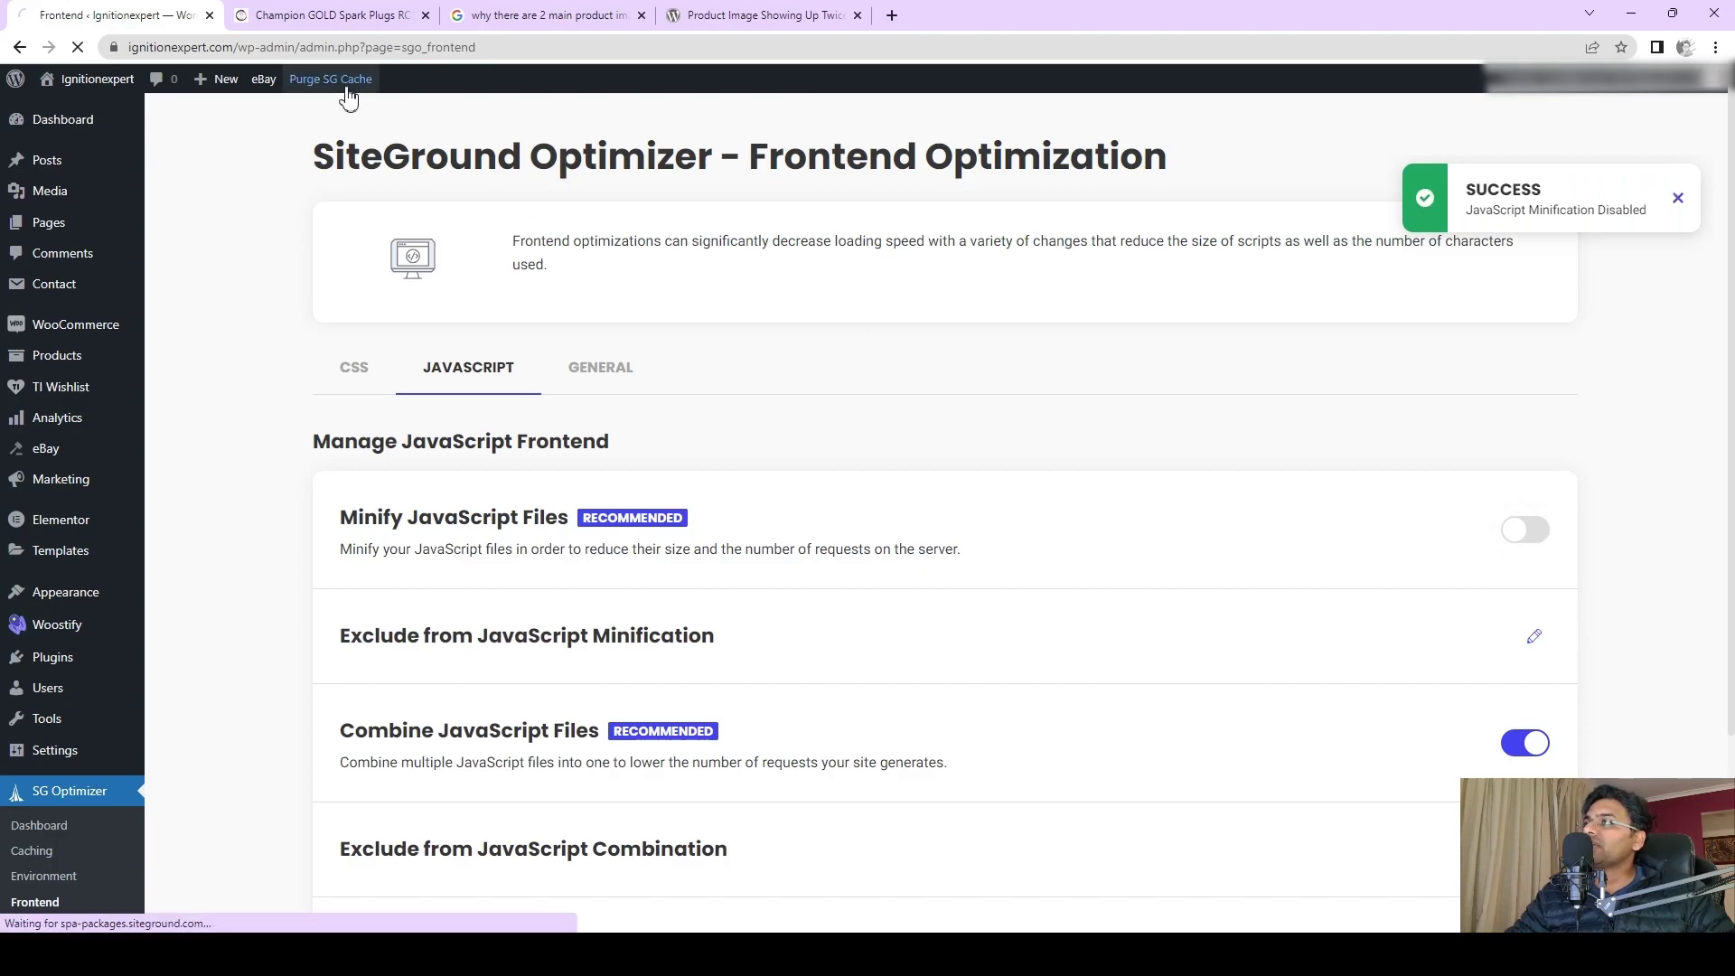
click(303, 16)
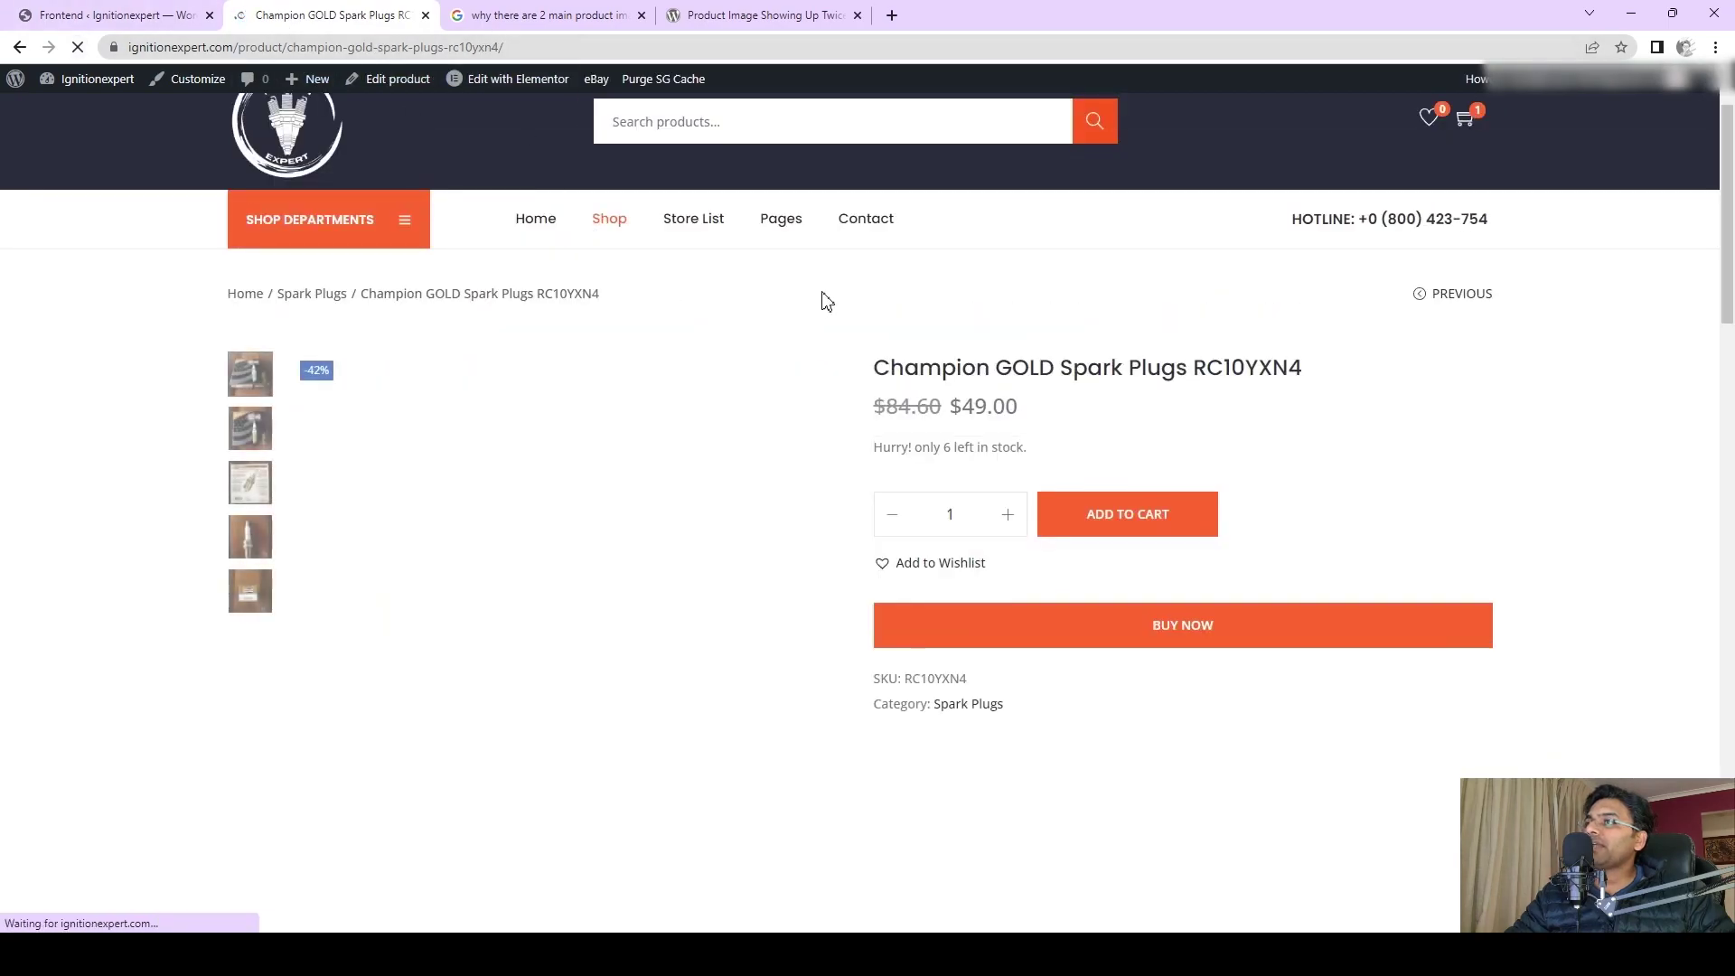
scroll(1162, 414, down, 5)
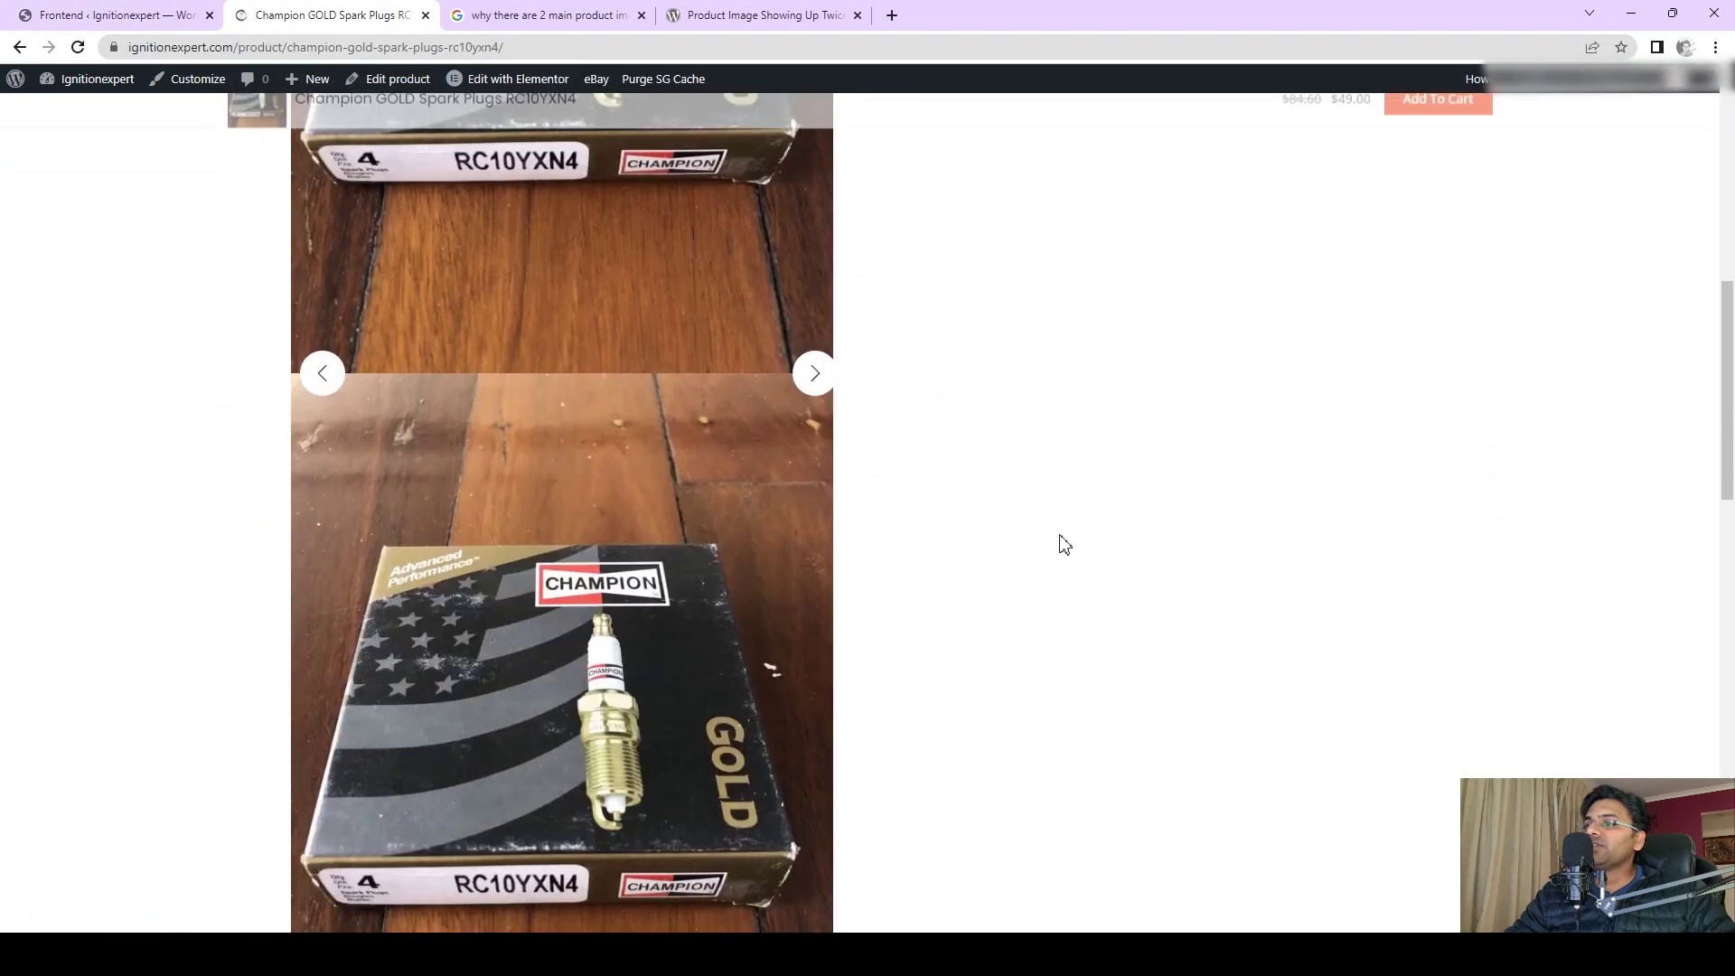
Switch Minify JavaScript Files back on, then go to SG Optimizer's Media settings.
click(50, 14)
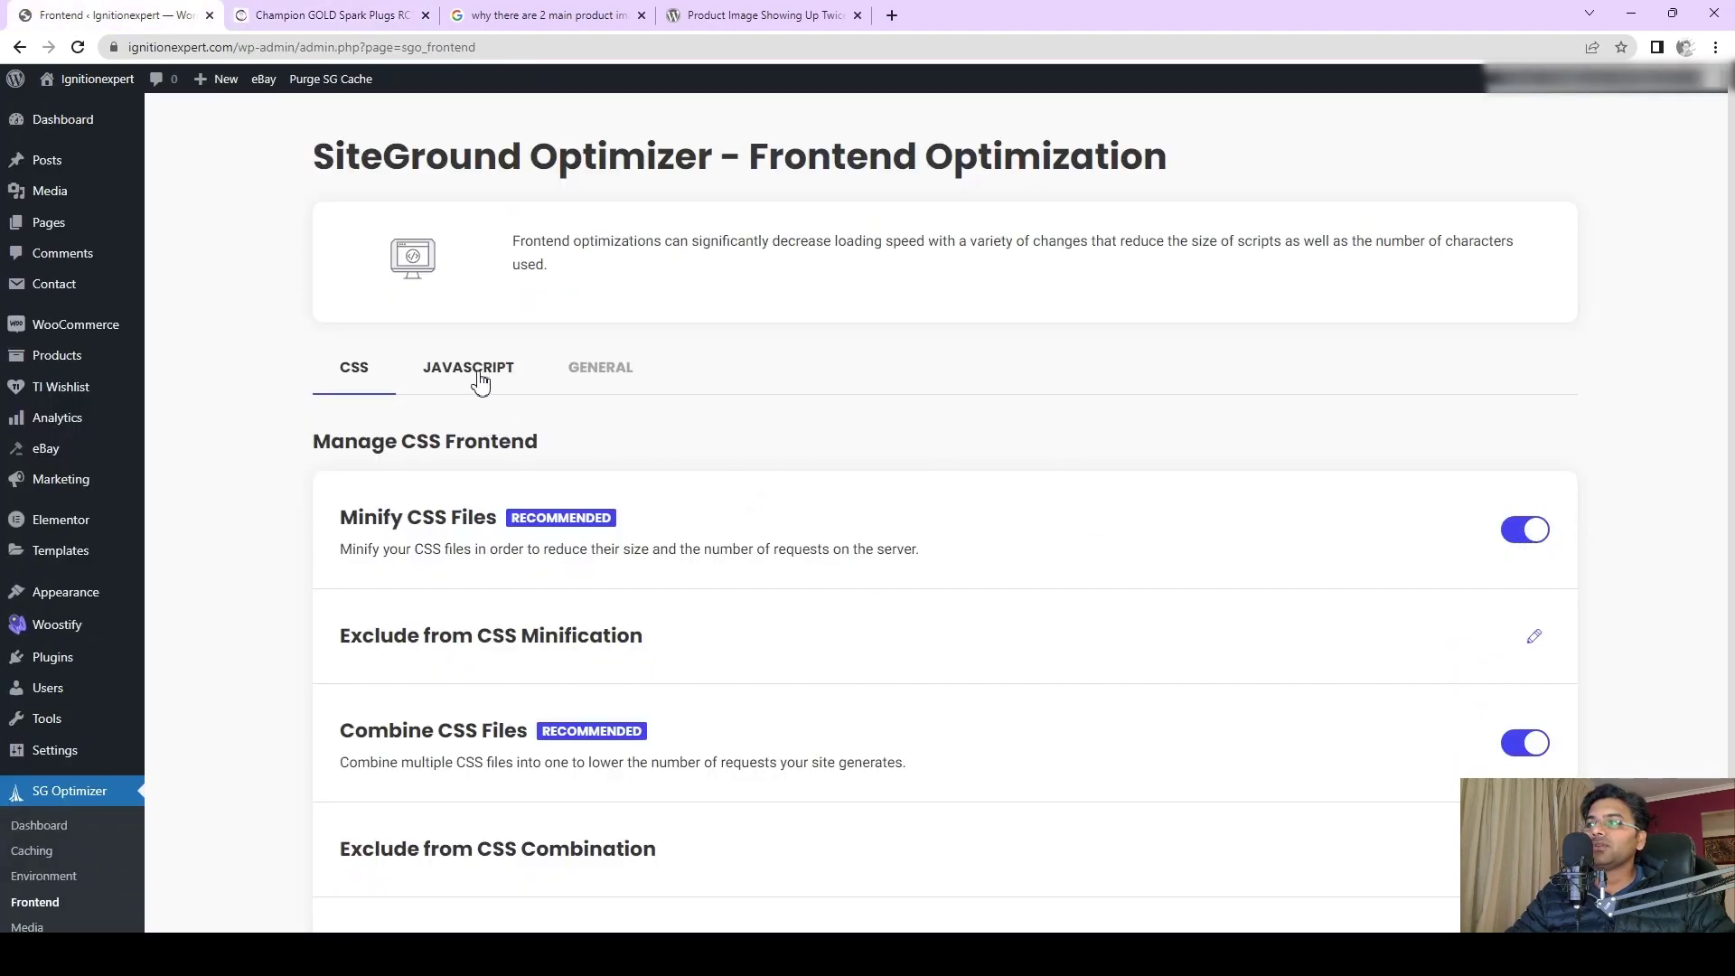
click(515, 376)
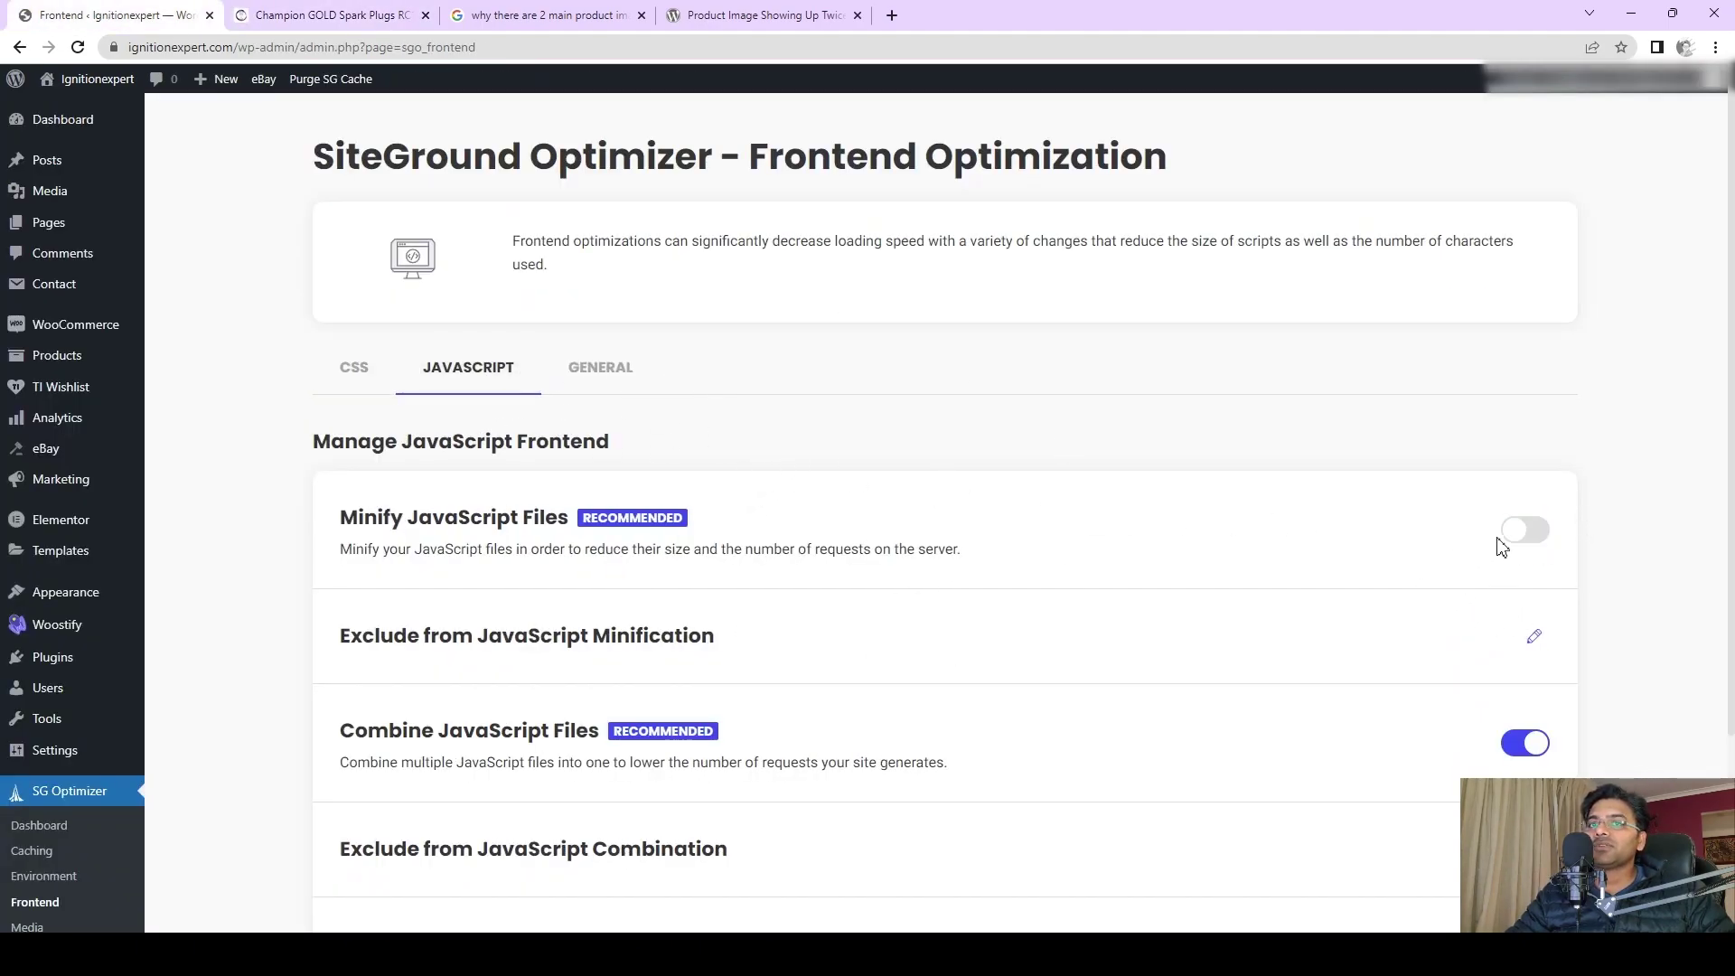
click(1535, 535)
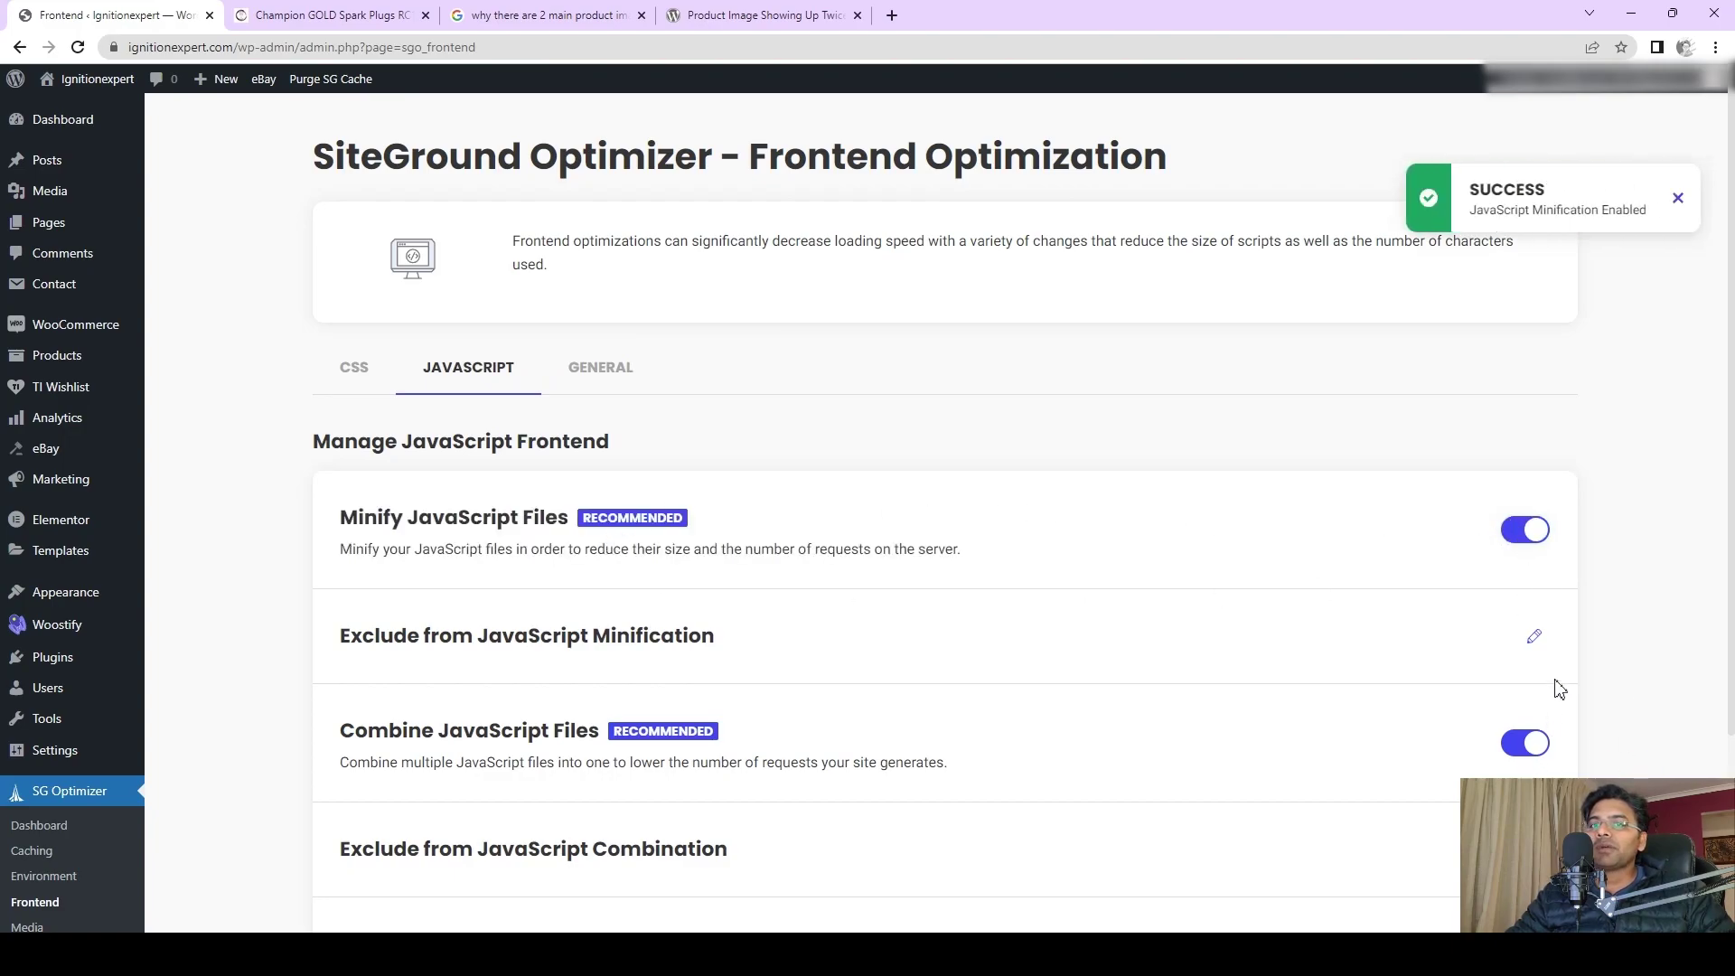
click(614, 374)
scroll(1349, 720, down, 4)
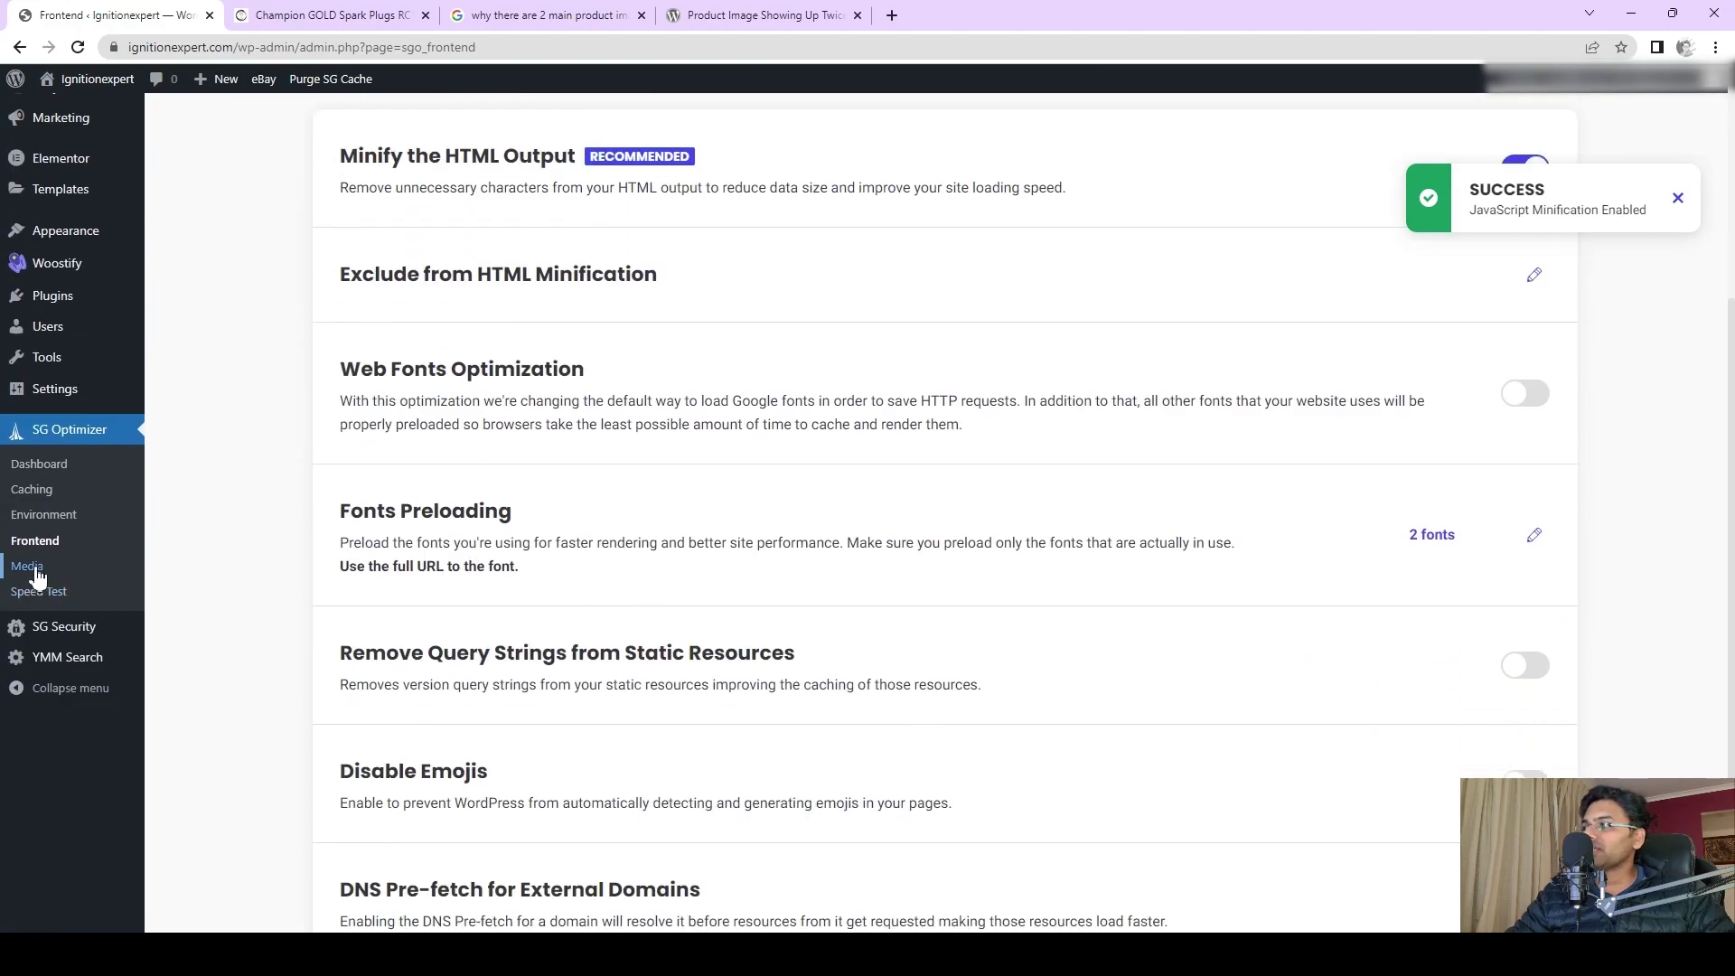
click(27, 565)
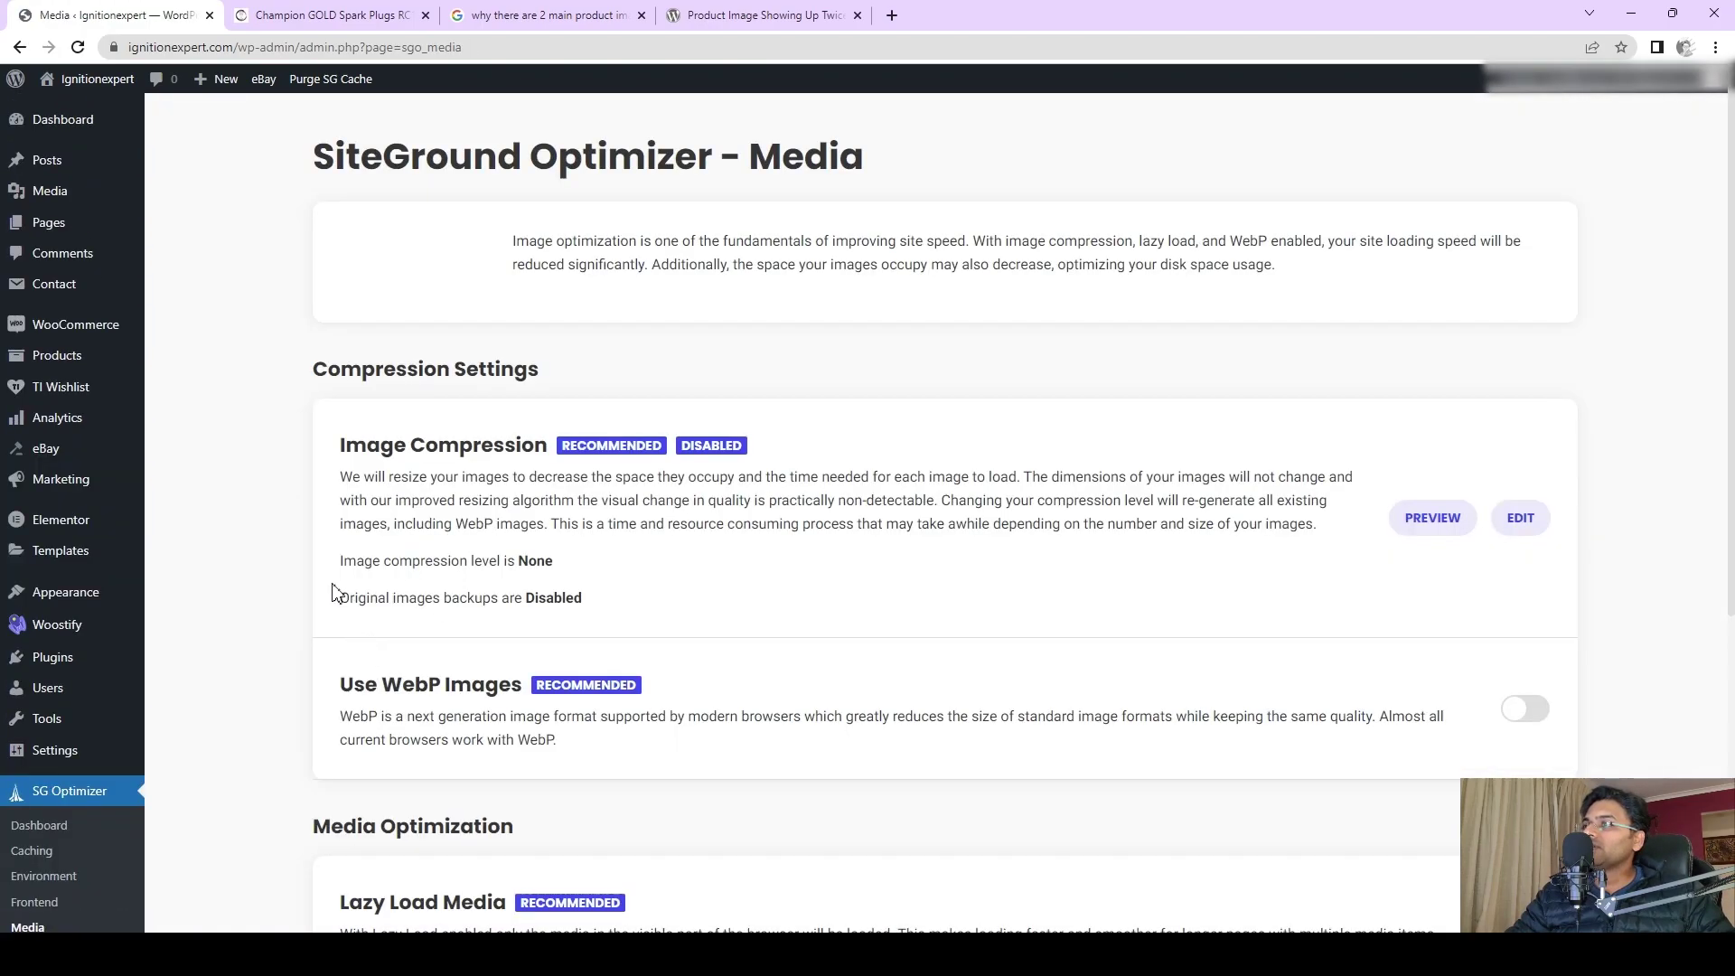
Switch Lazy Load Media off in the SiteGround Optimizer Media settings.
click(249, 14)
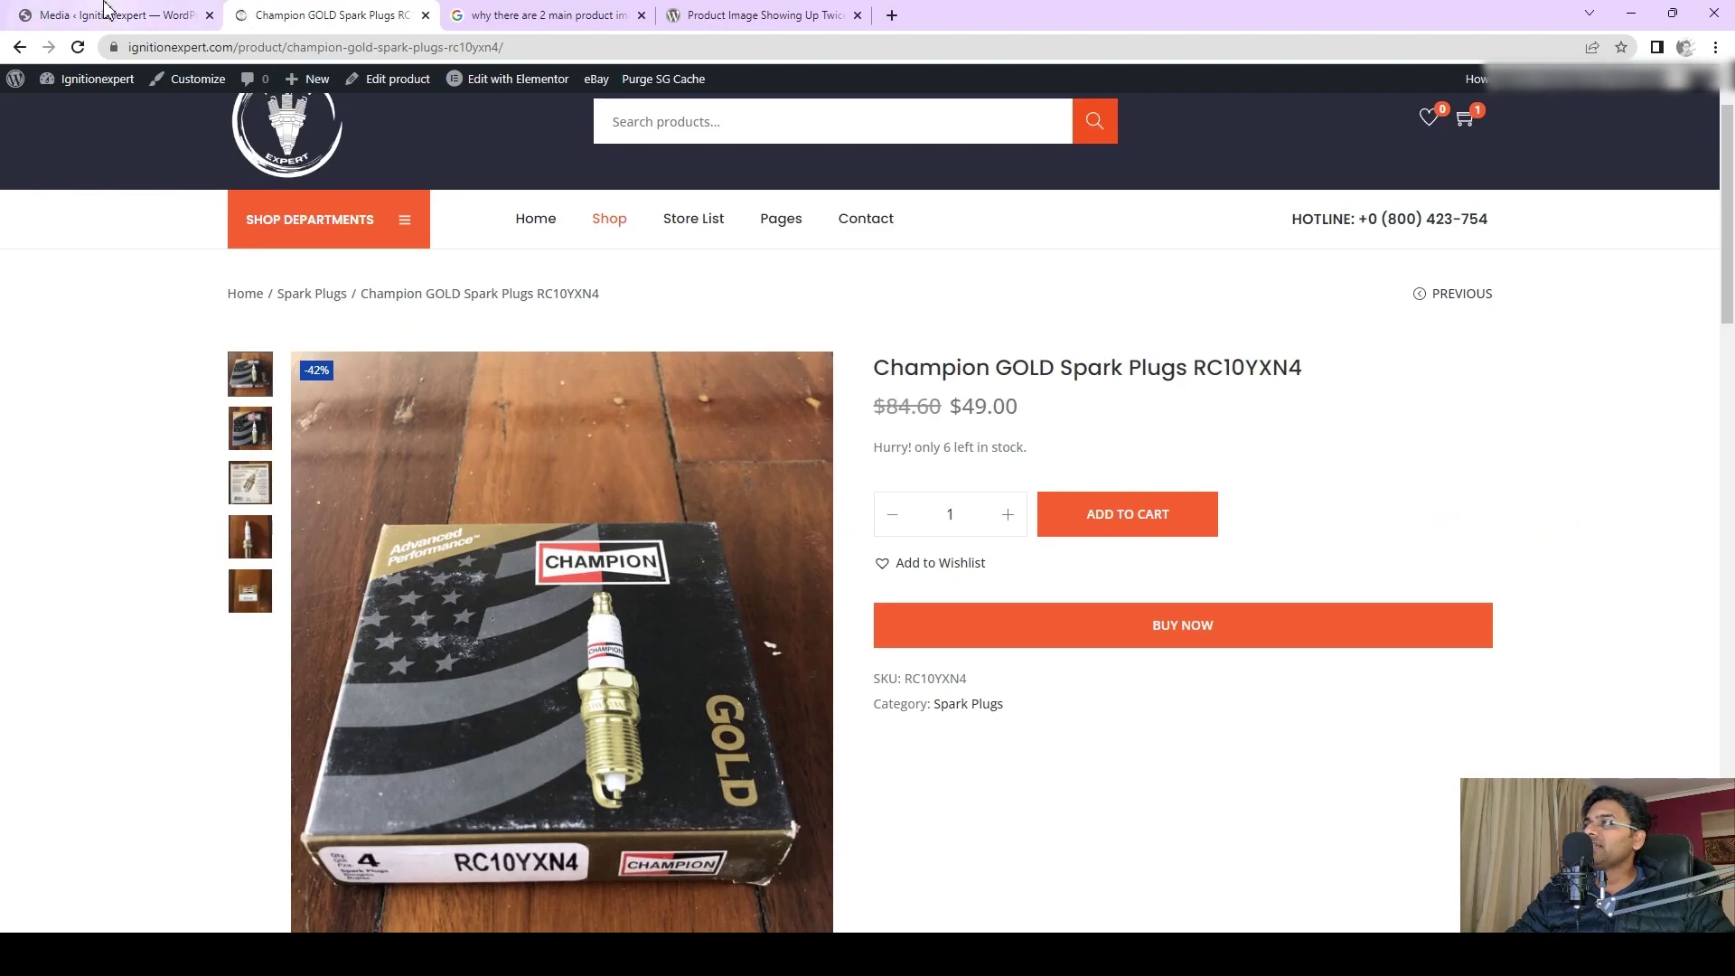
key(ctrl+shift+Tab)
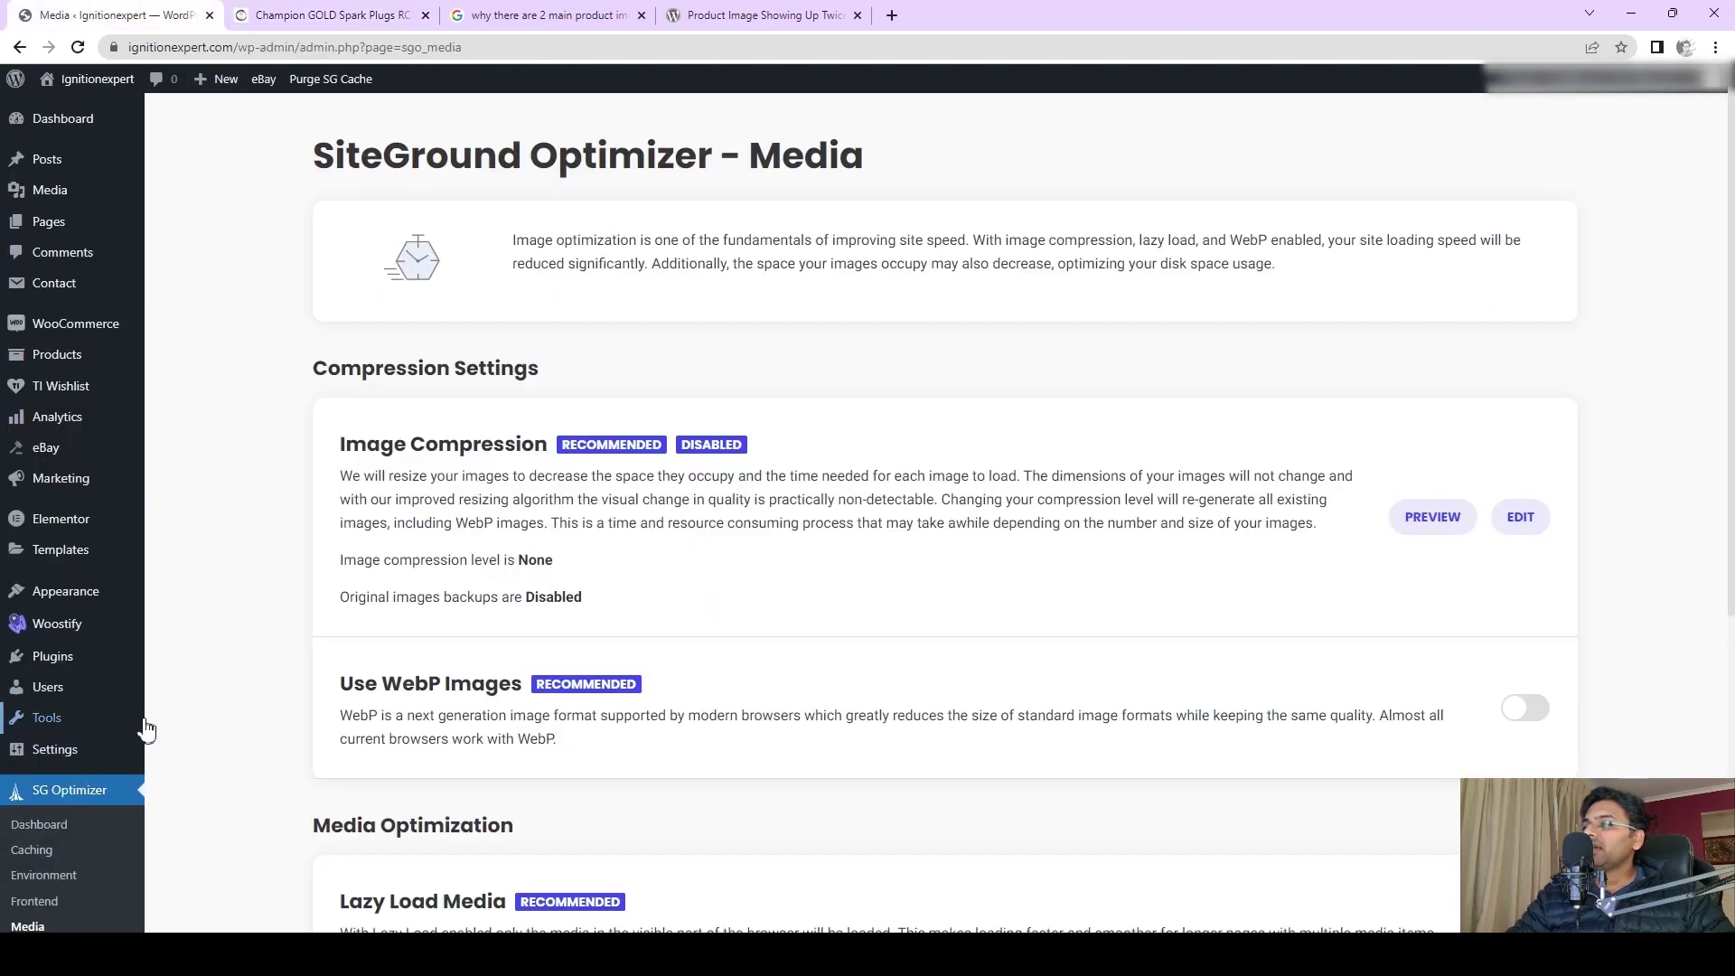
scroll(54, 769, down, 4)
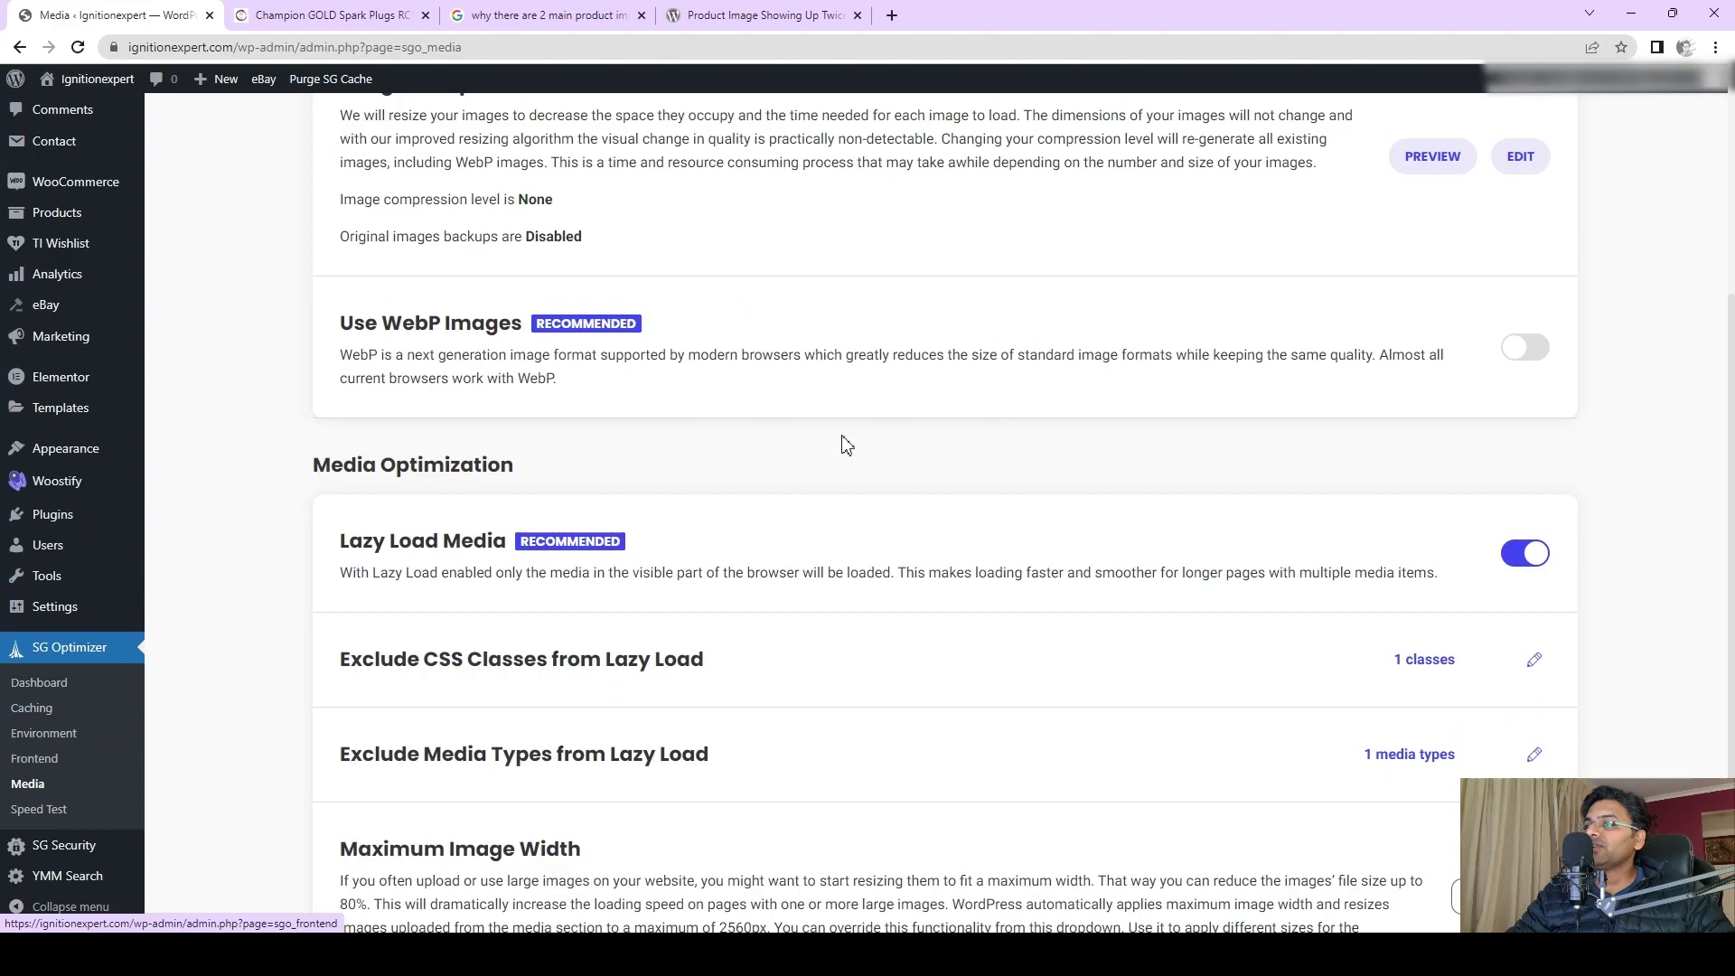
scroll(1019, 481, up, 2)
scroll(988, 584, up, 3)
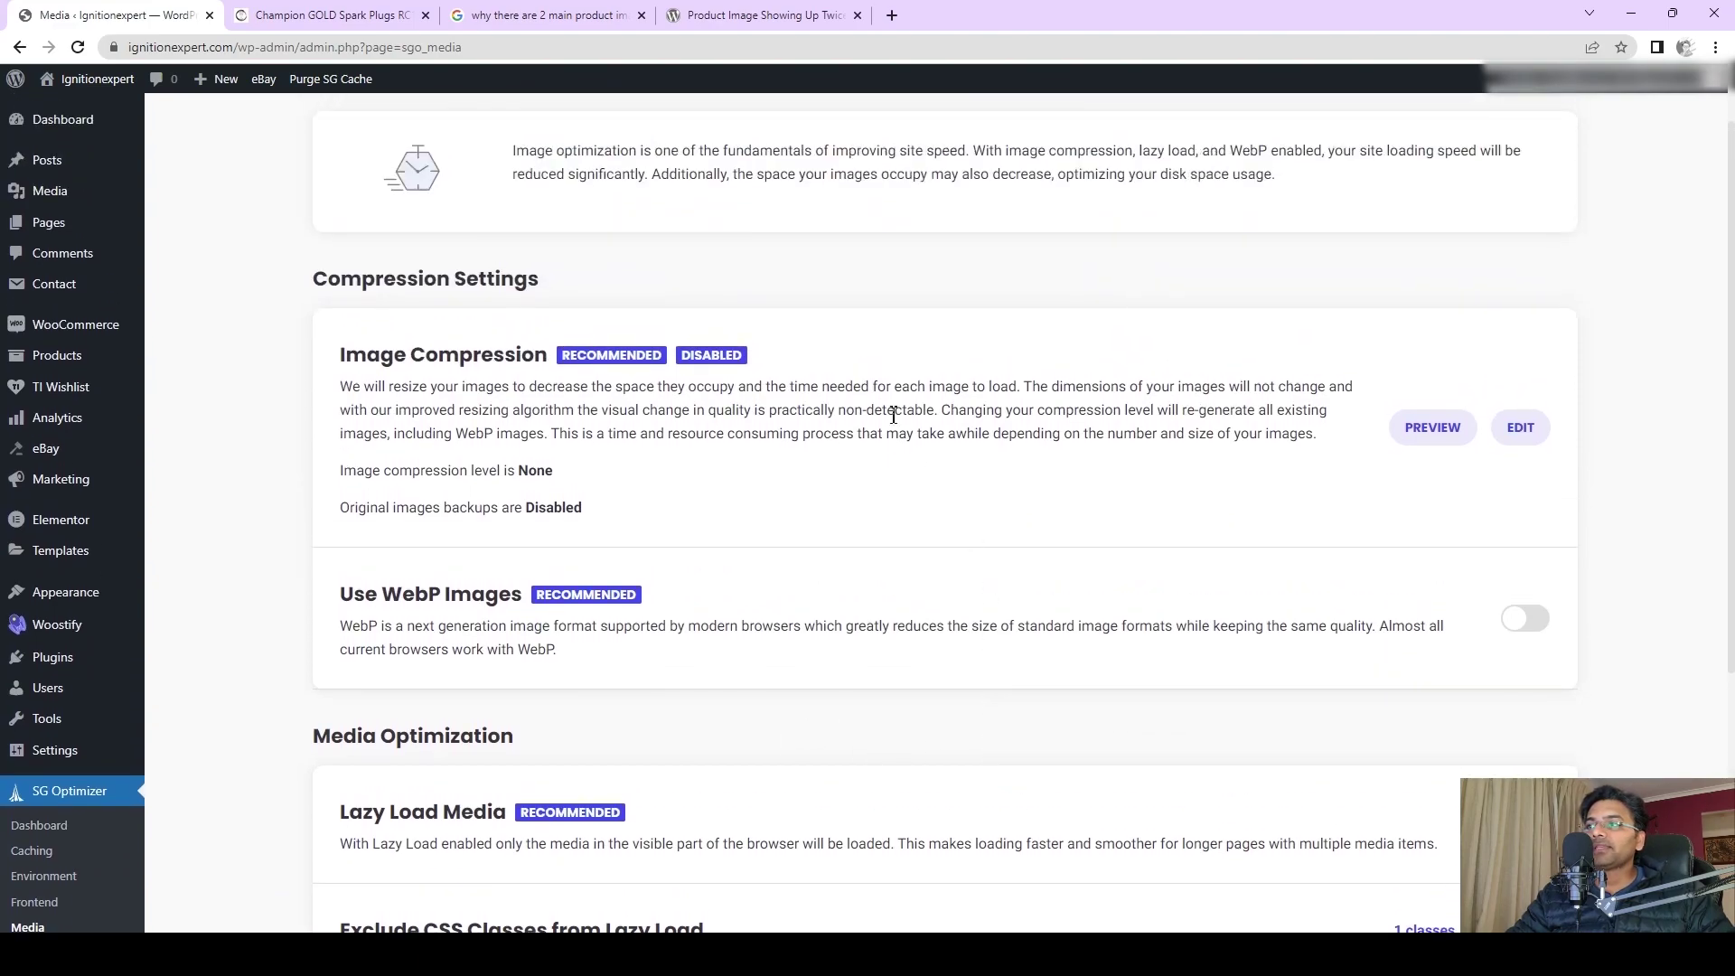
scroll(1407, 390, down, 3)
scroll(1407, 390, down, 2)
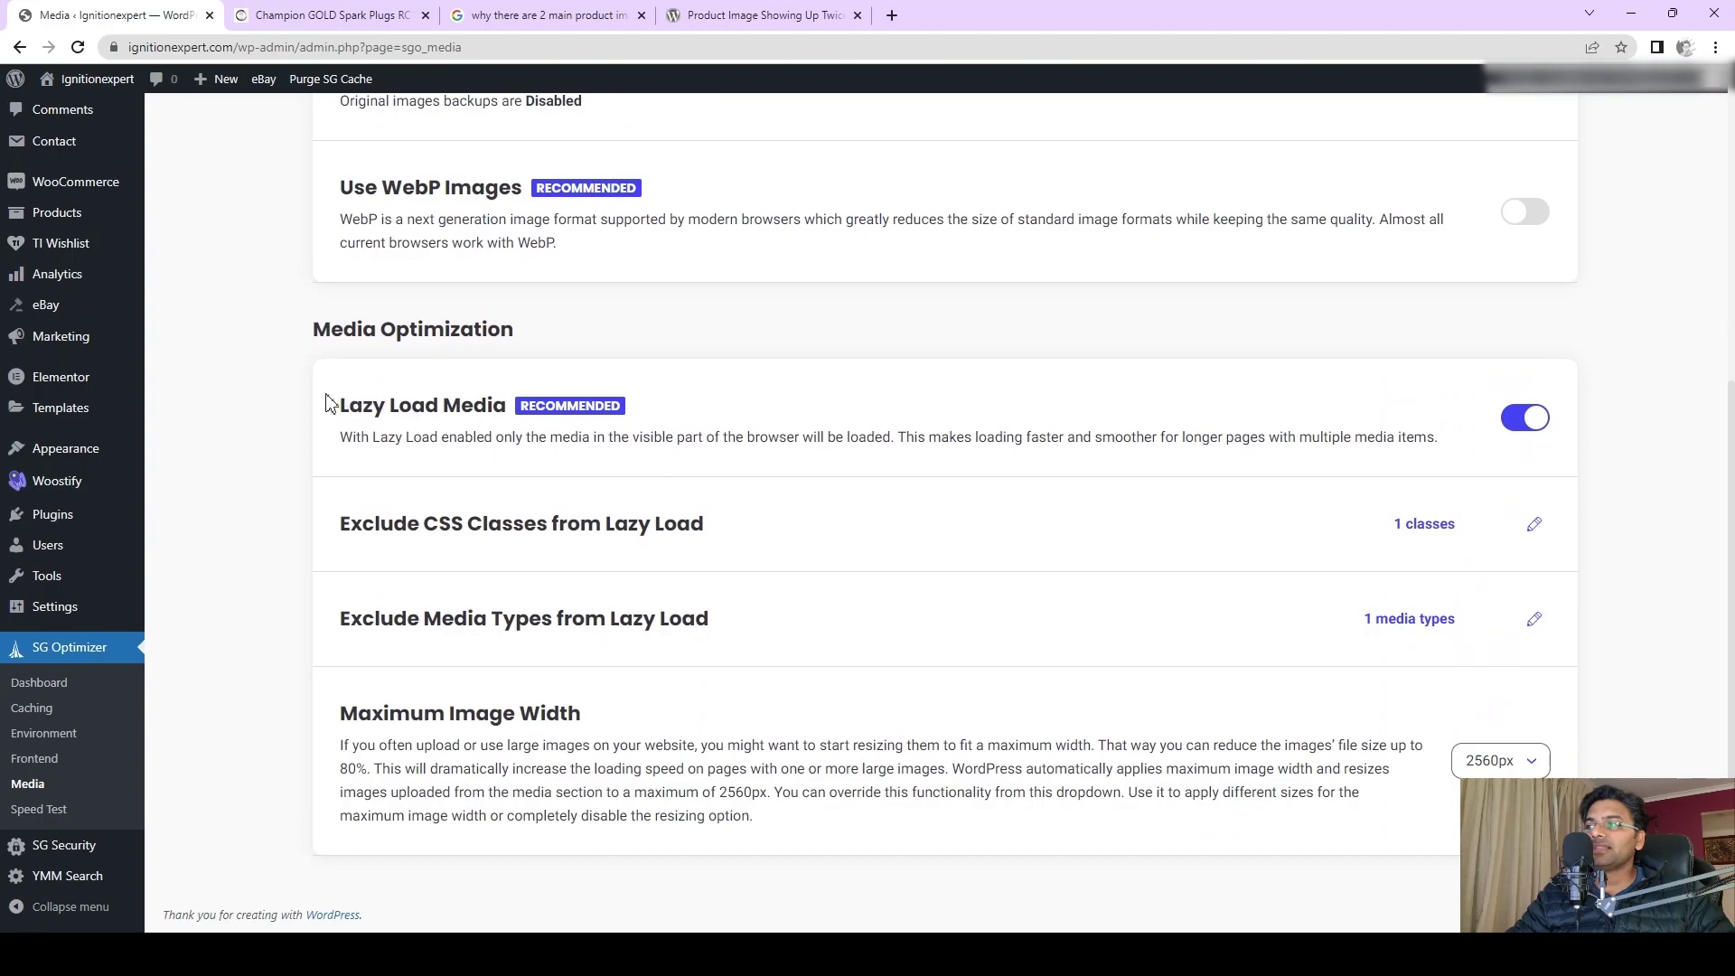
click(1526, 418)
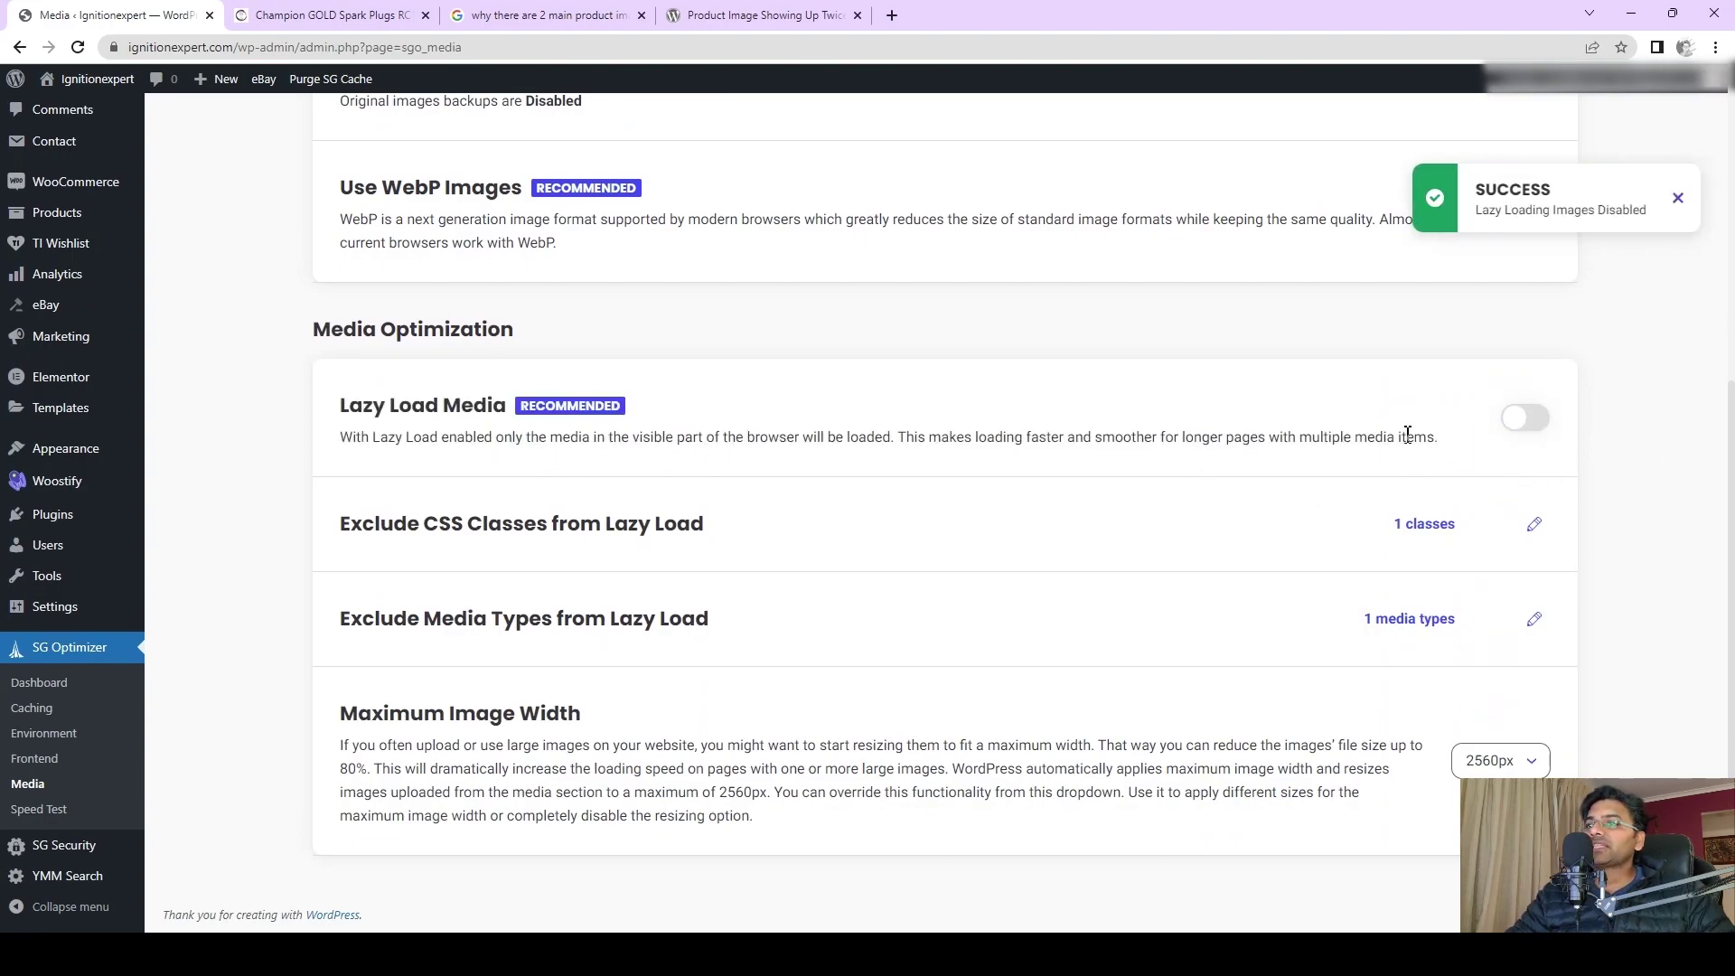
Purge the SG cache, then reload the Champion GOLD Spark Plugs product page to check it.
click(333, 80)
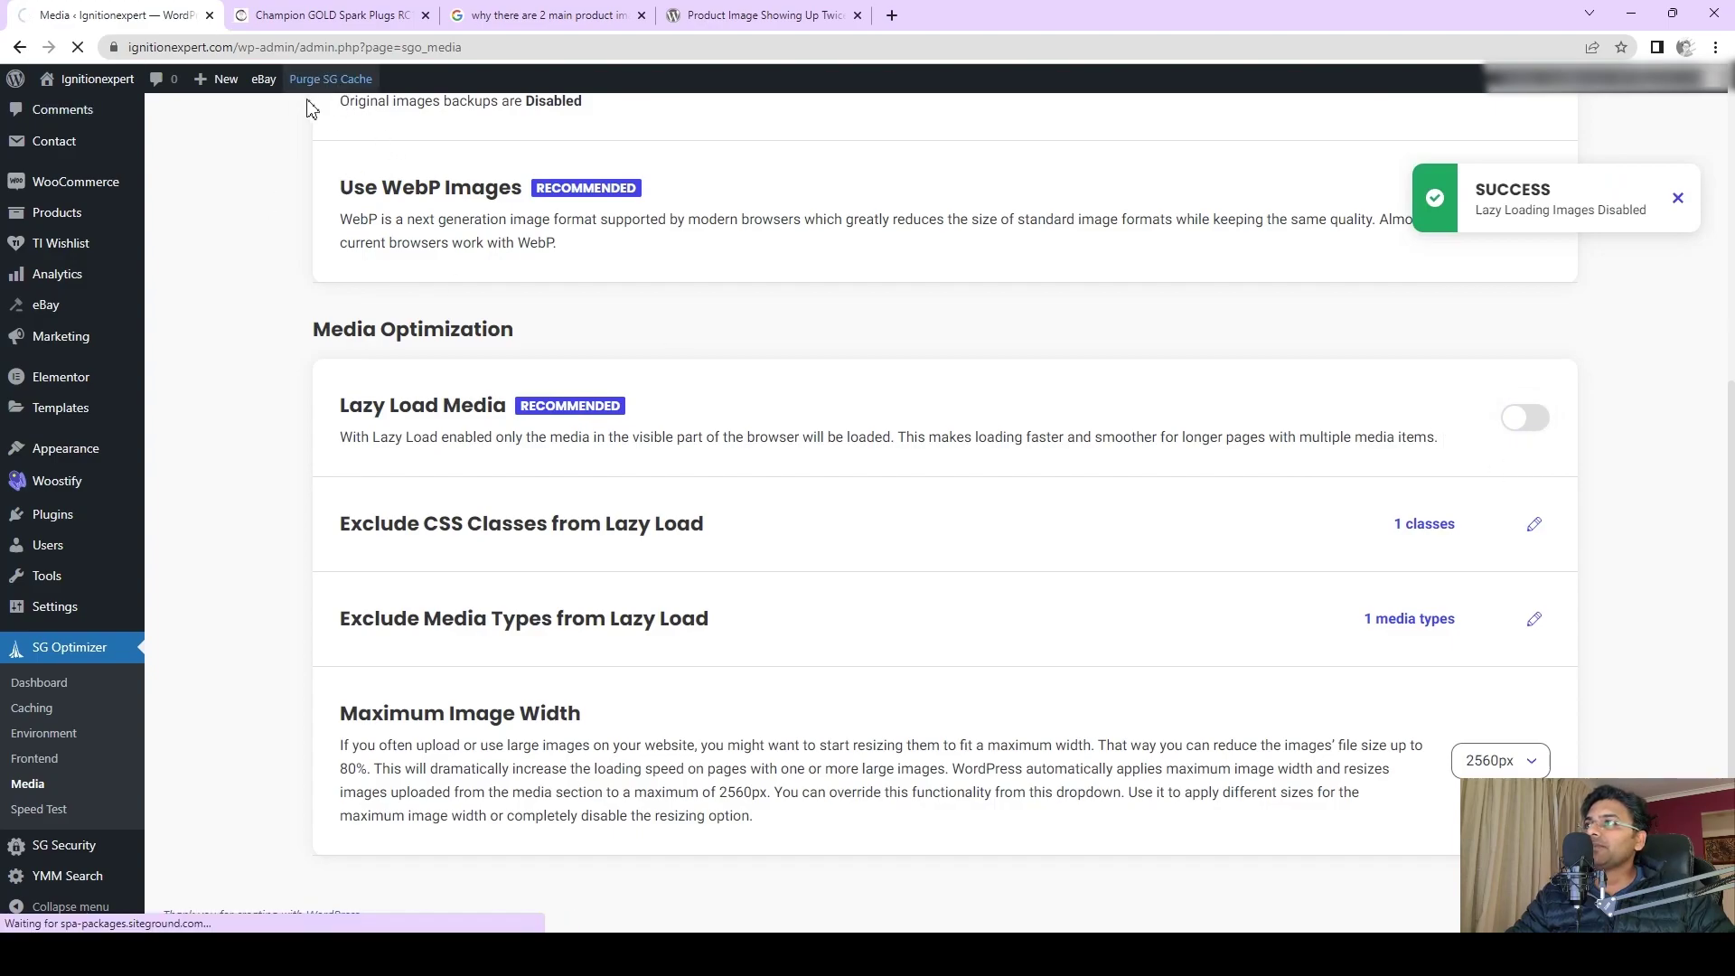
click(336, 14)
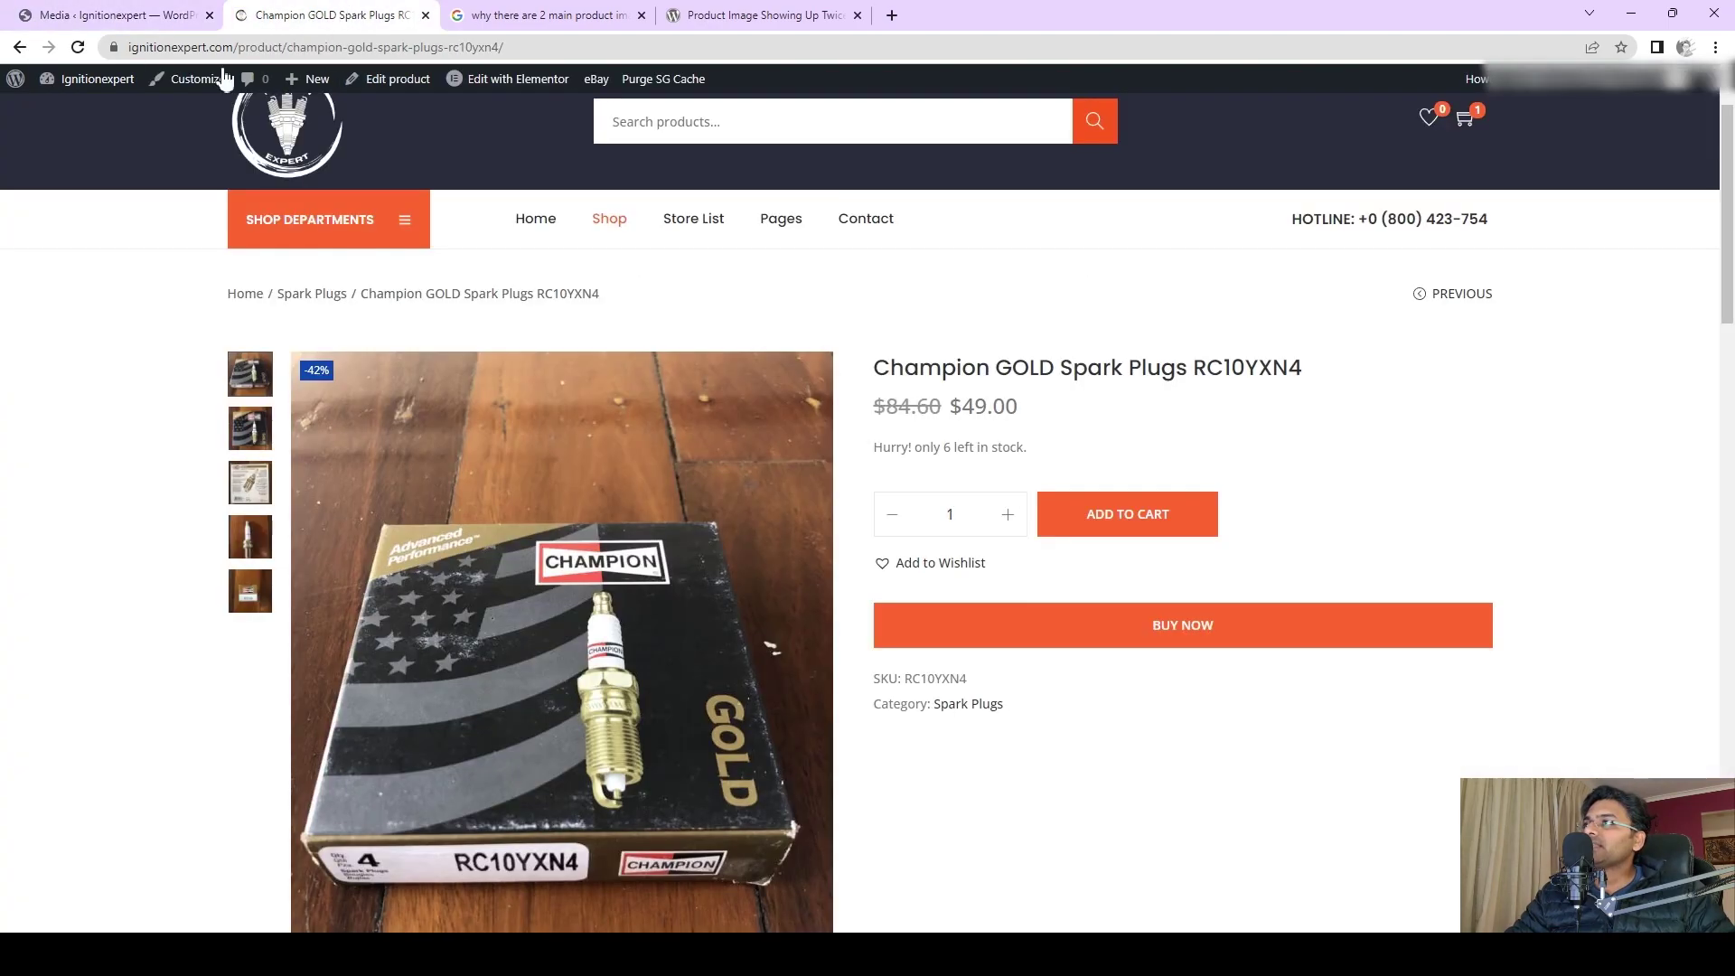
scroll(1011, 527, down, 8)
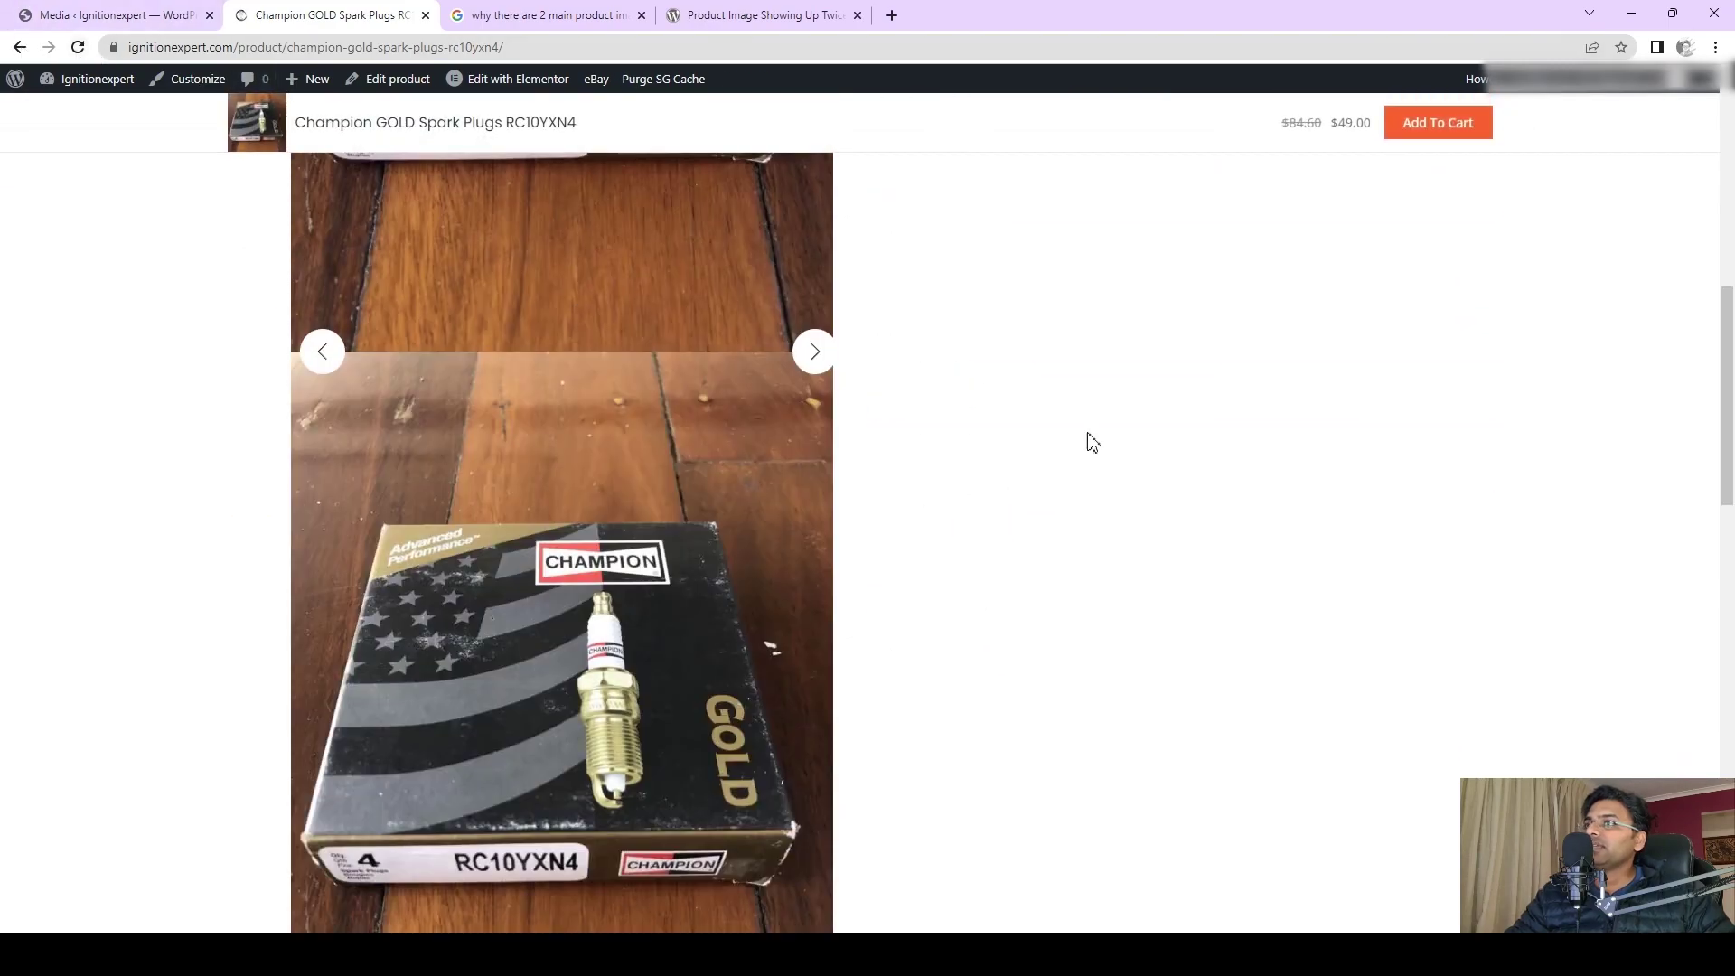
click(74, 50)
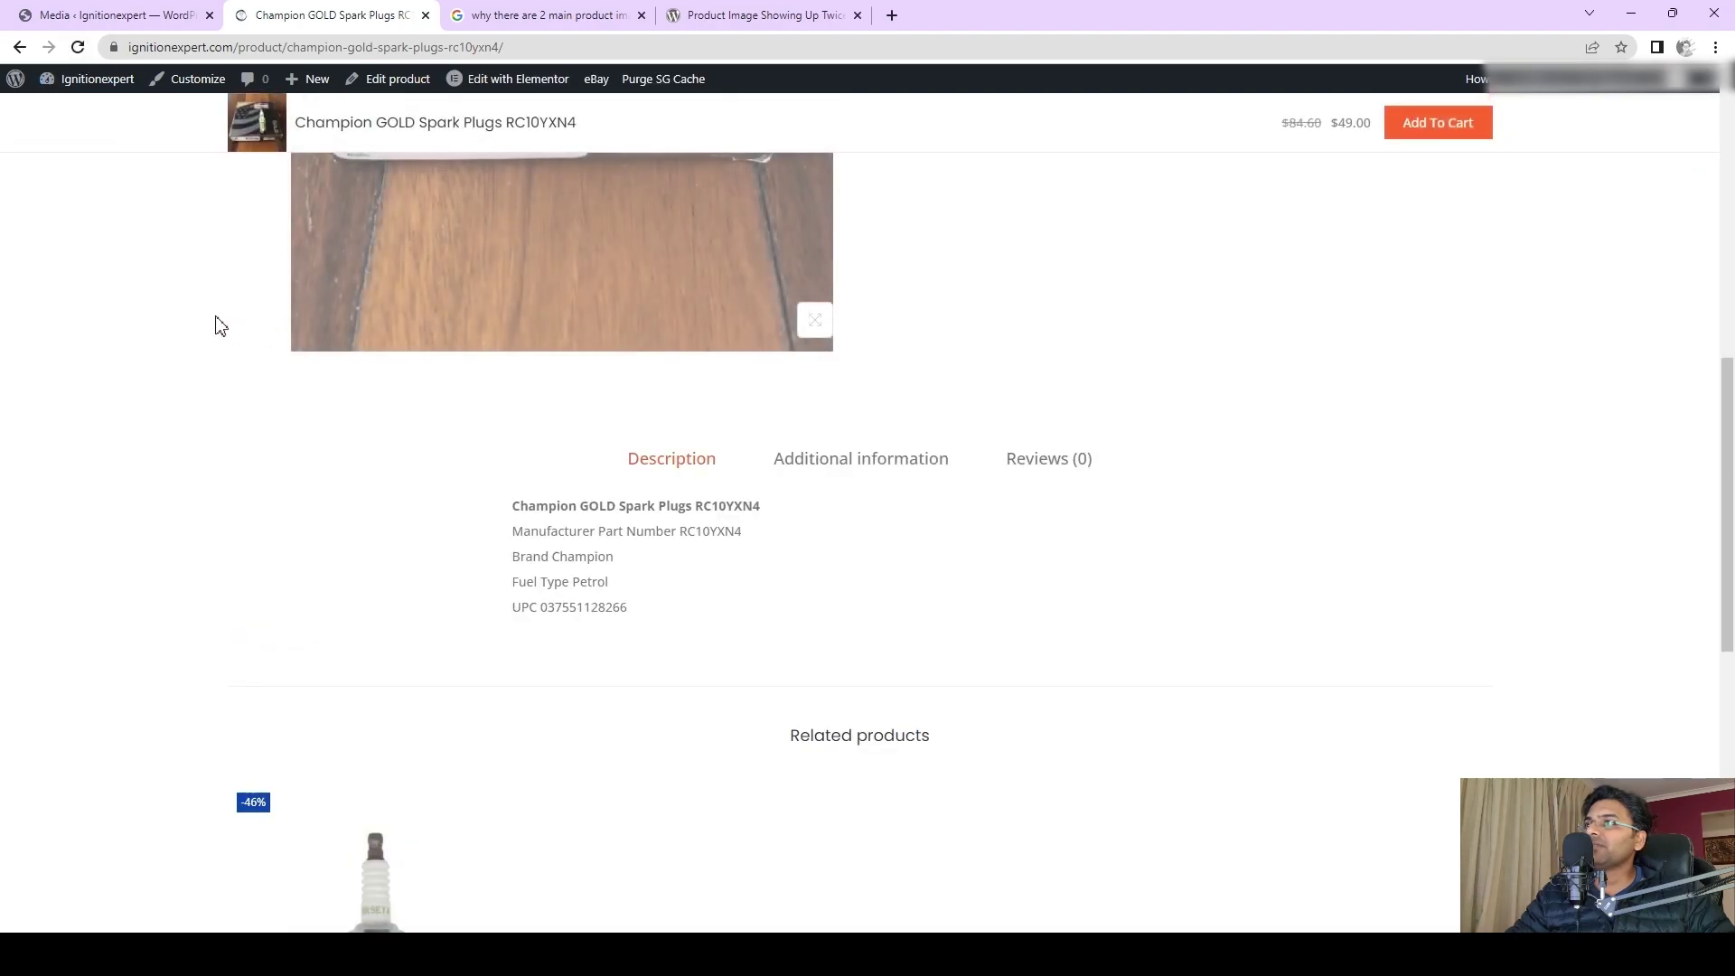
scroll(685, 402, up, 6)
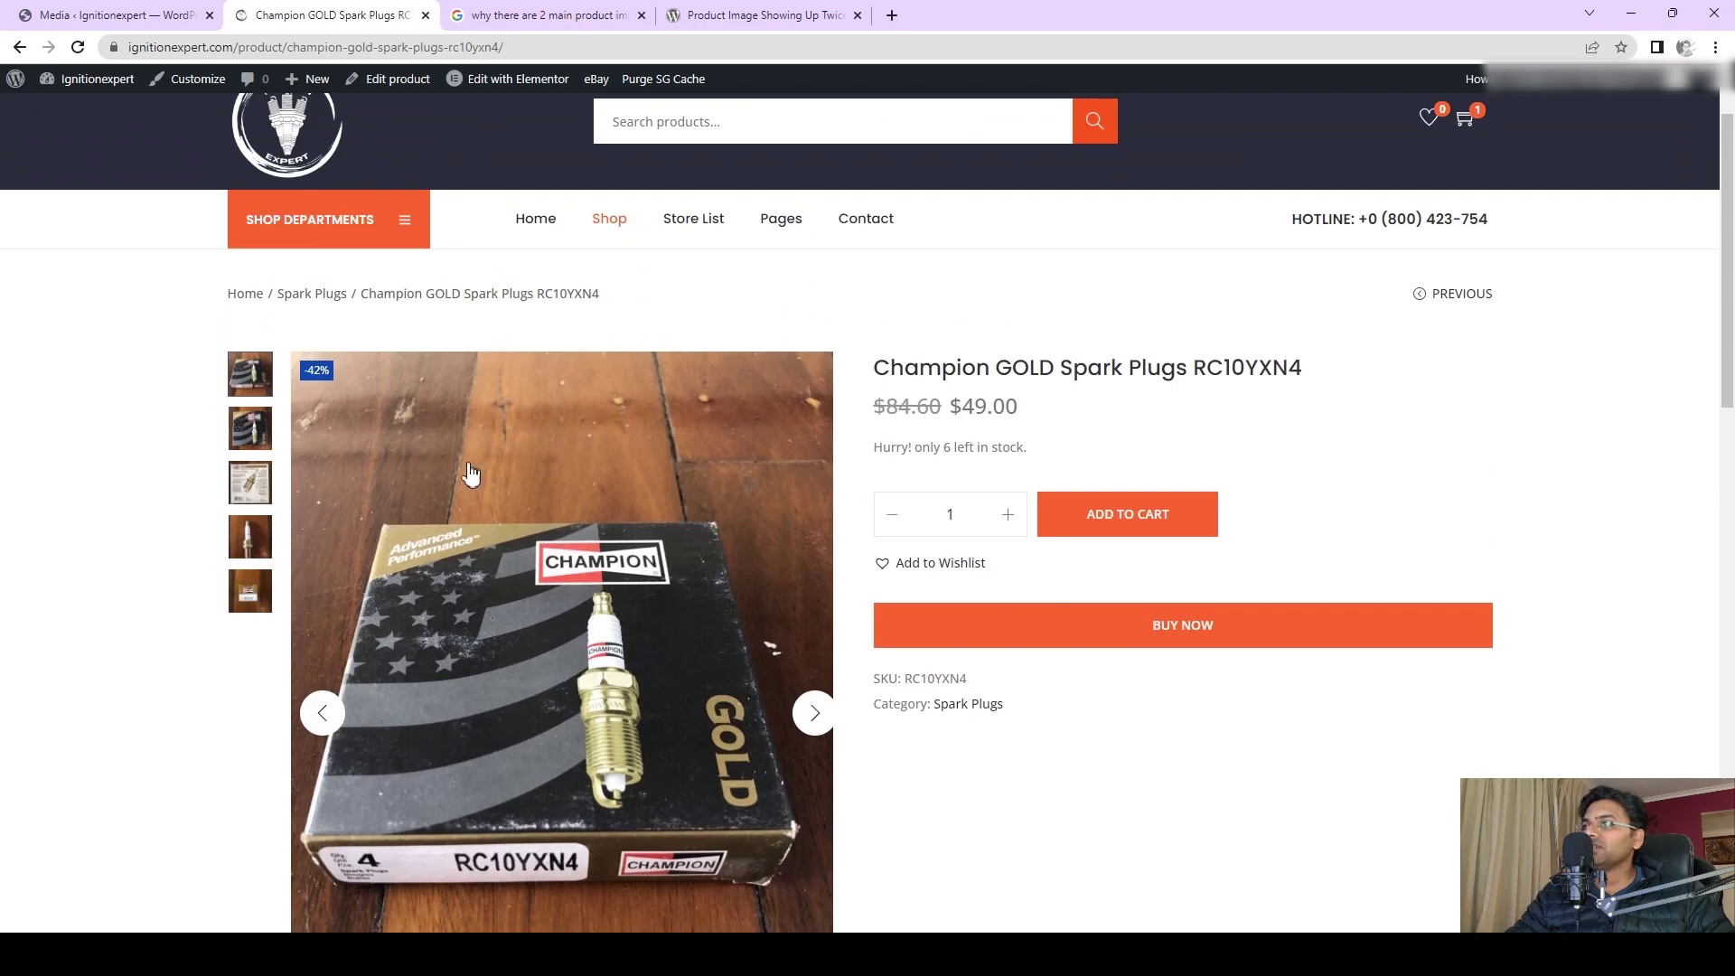
Return to the SiteGround Media settings and highlight the Lazy Load Media heading, then clear the selection.
click(144, 15)
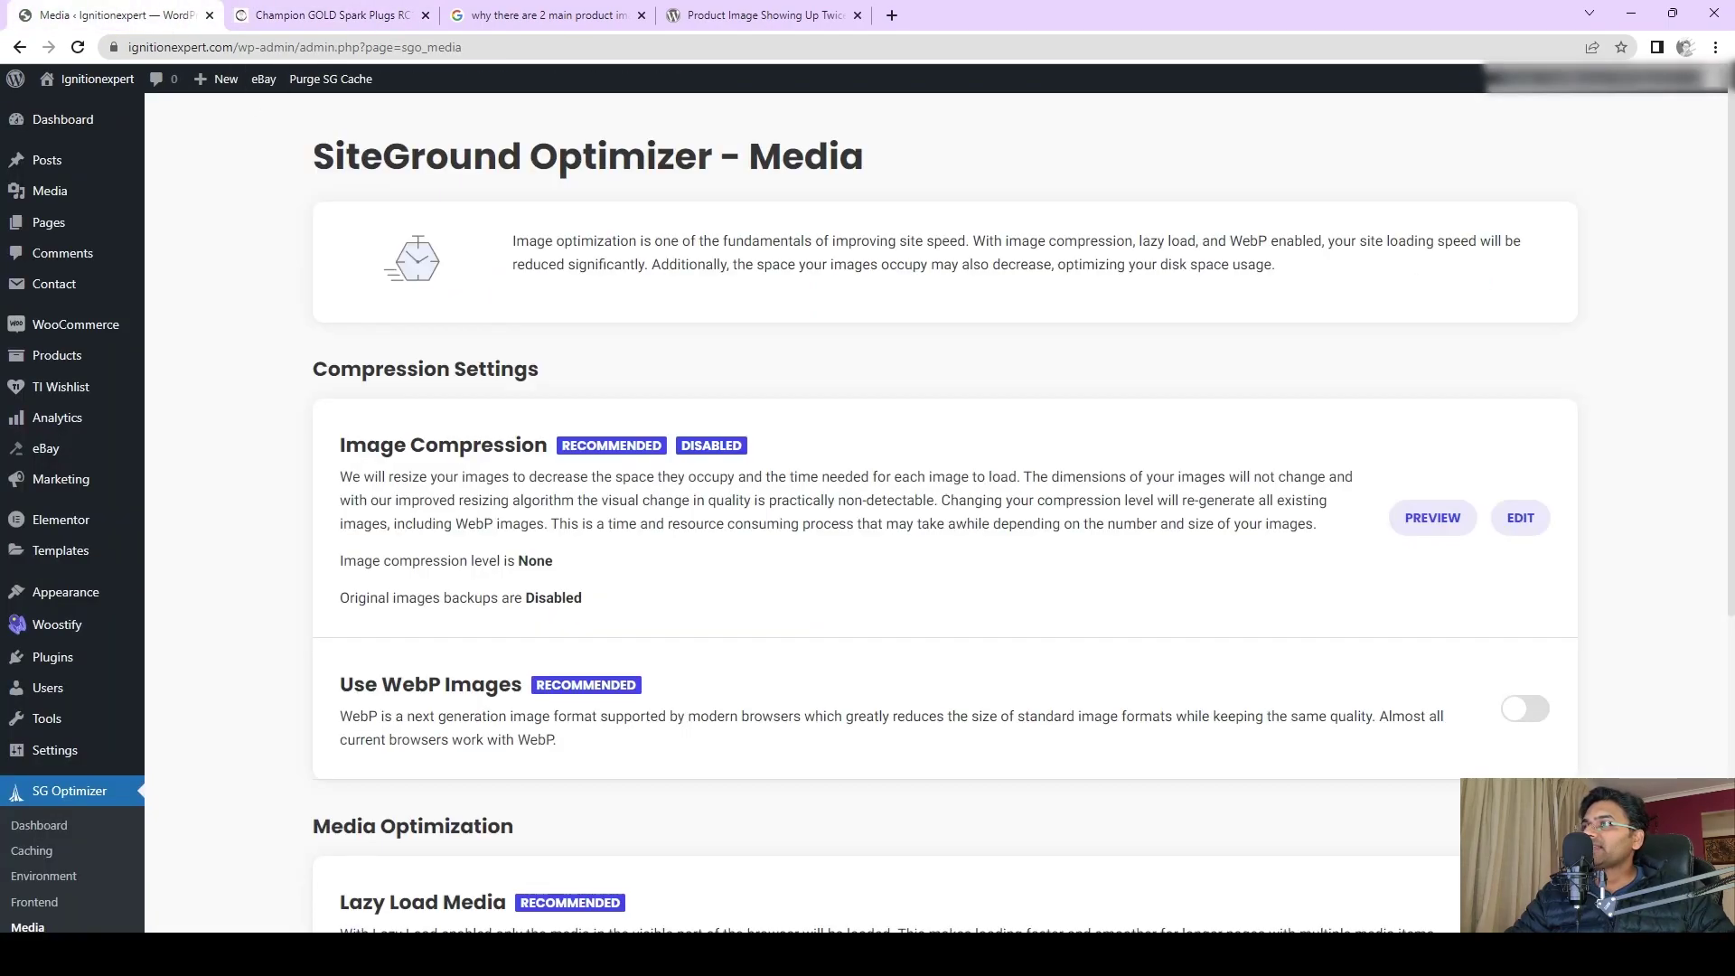
scroll(443, 735, down, 4)
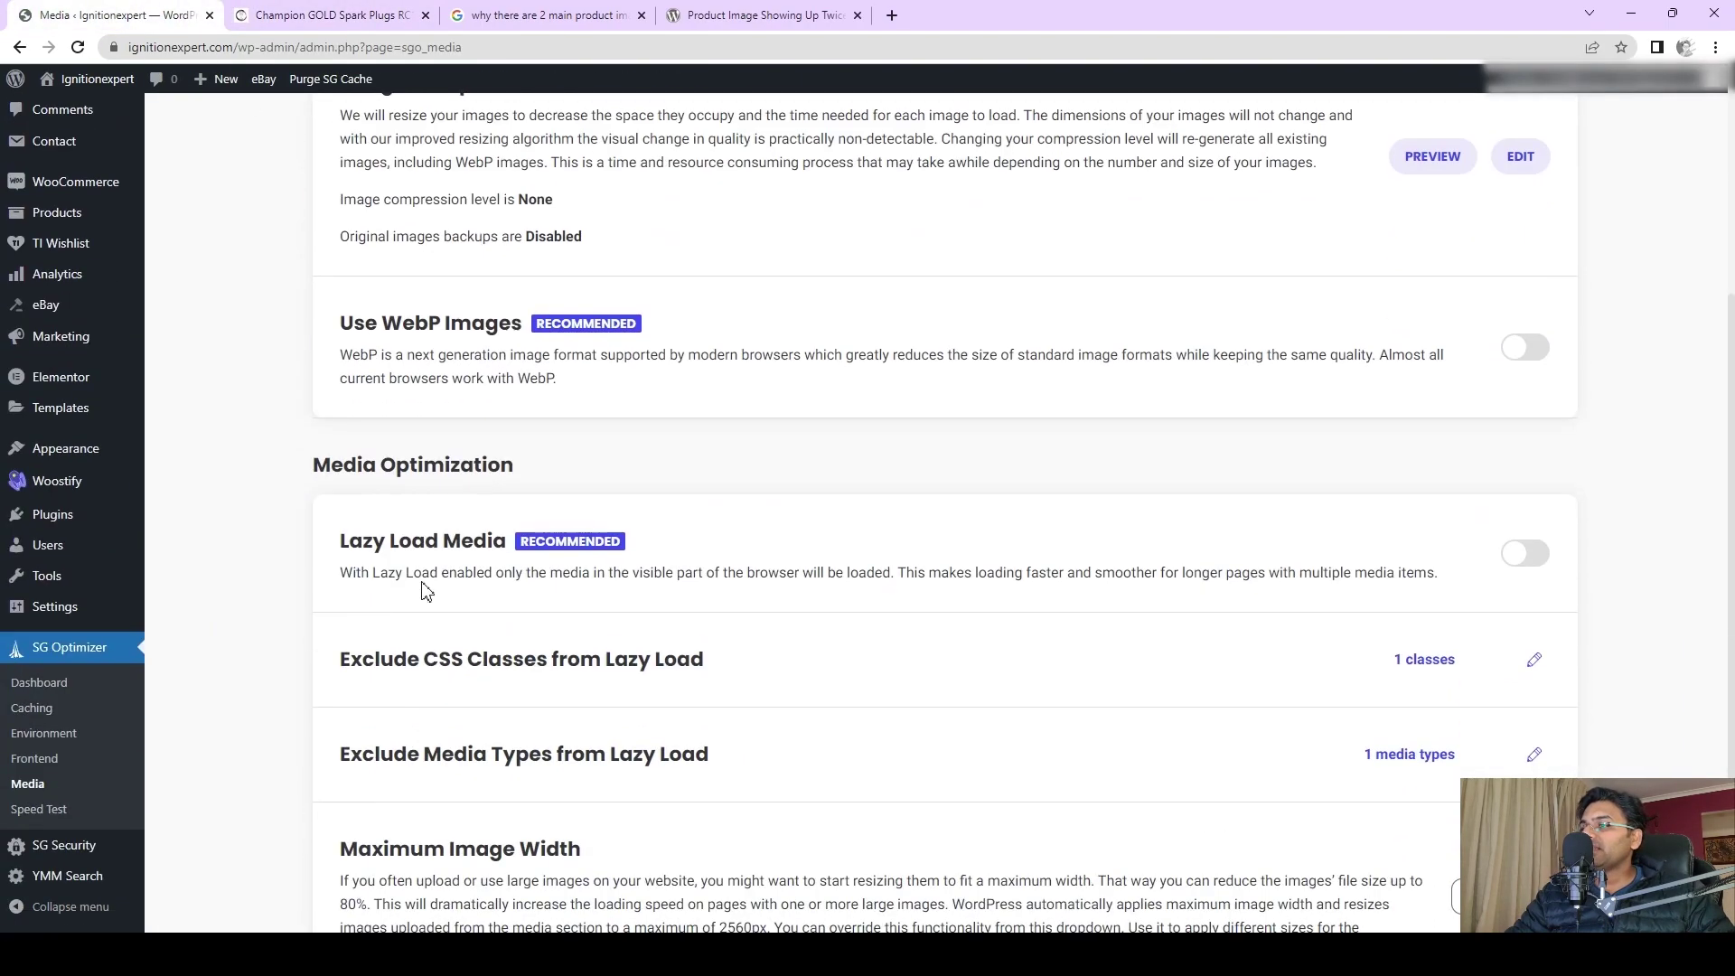
triple_click(359, 548)
click(786, 510)
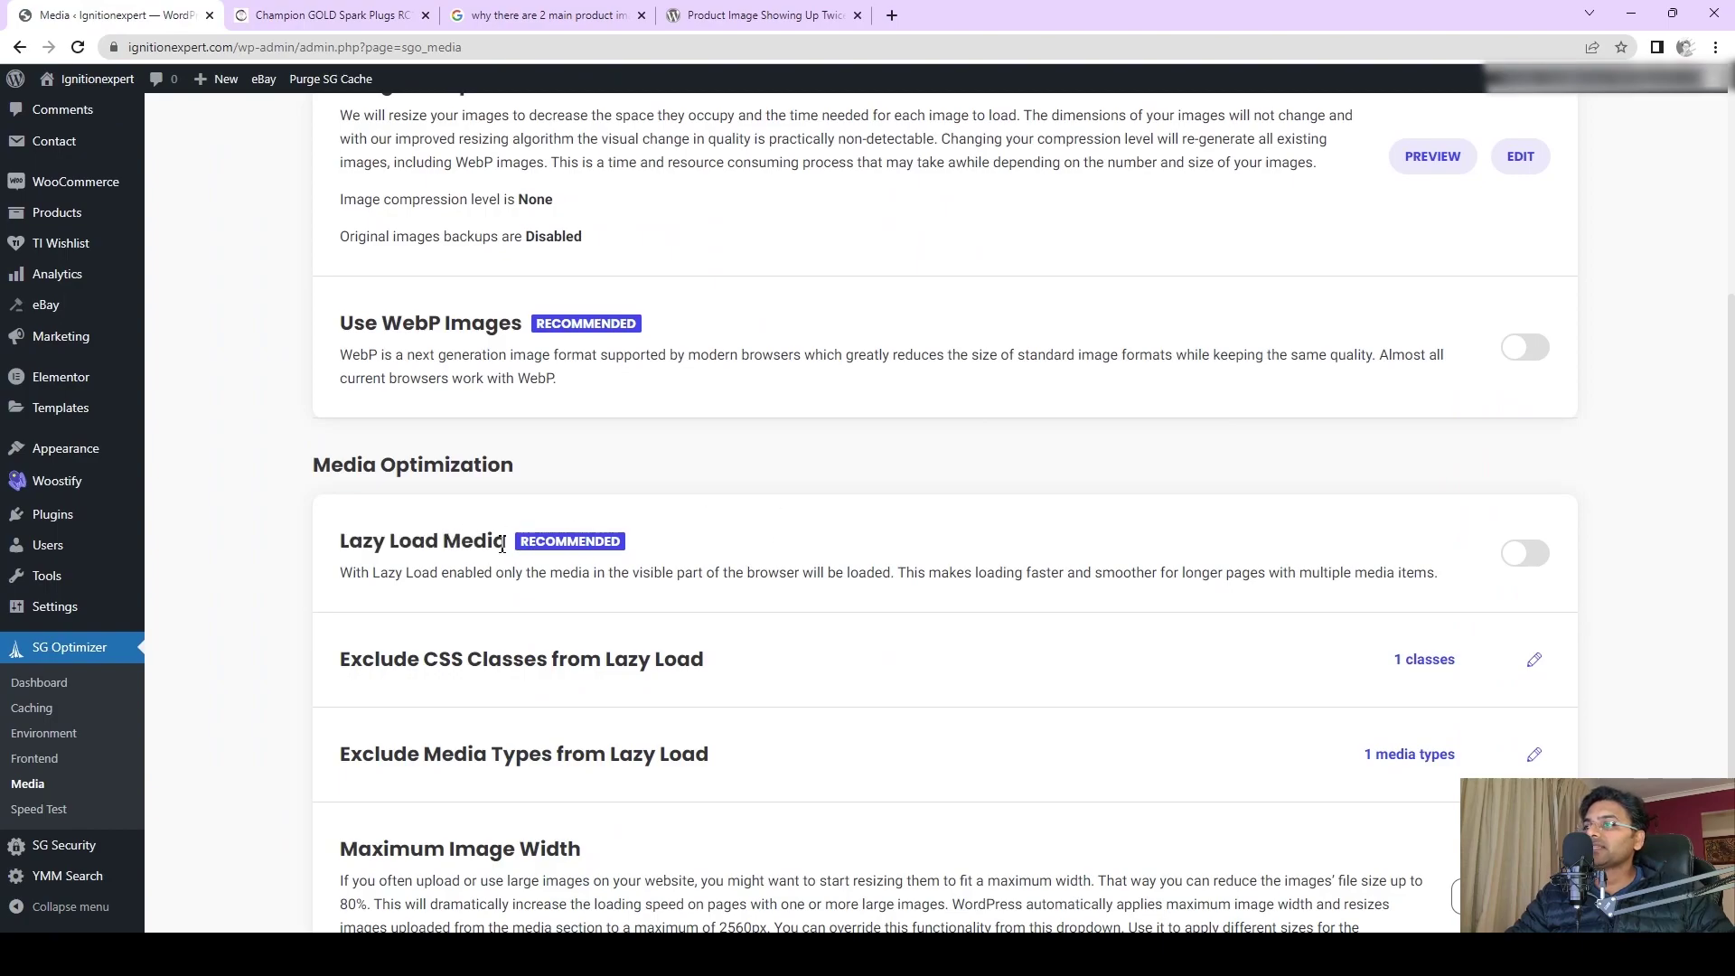
drag(503, 547, 332, 554)
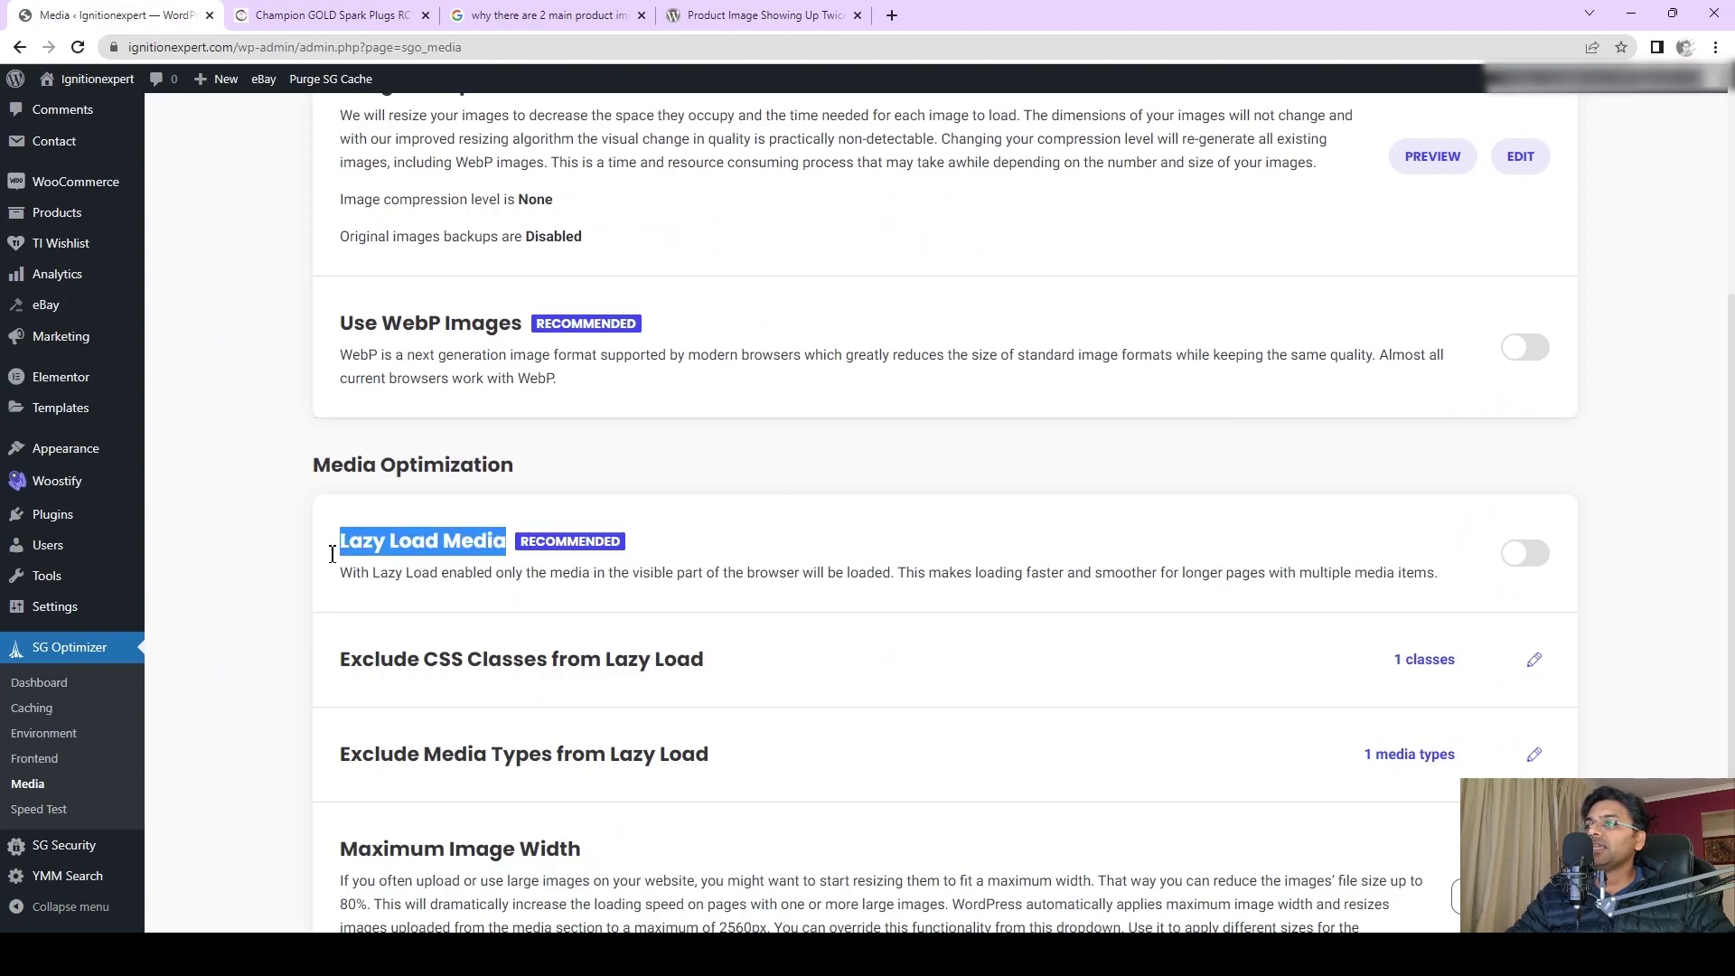
click(393, 552)
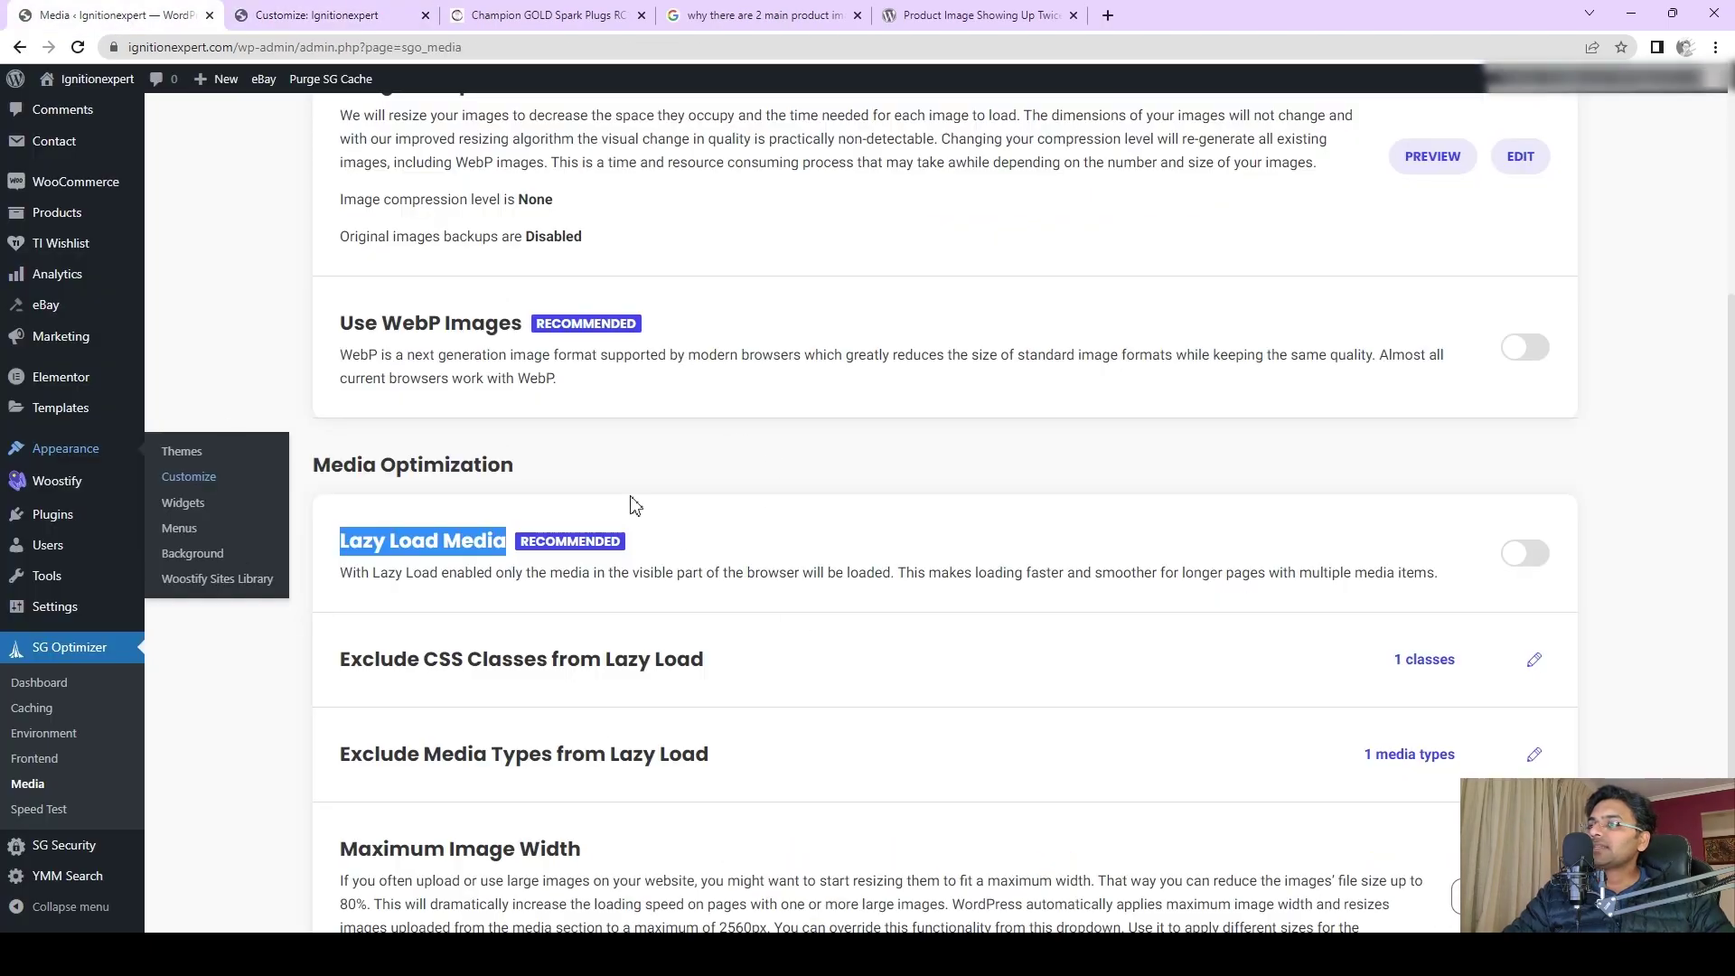
click(936, 533)
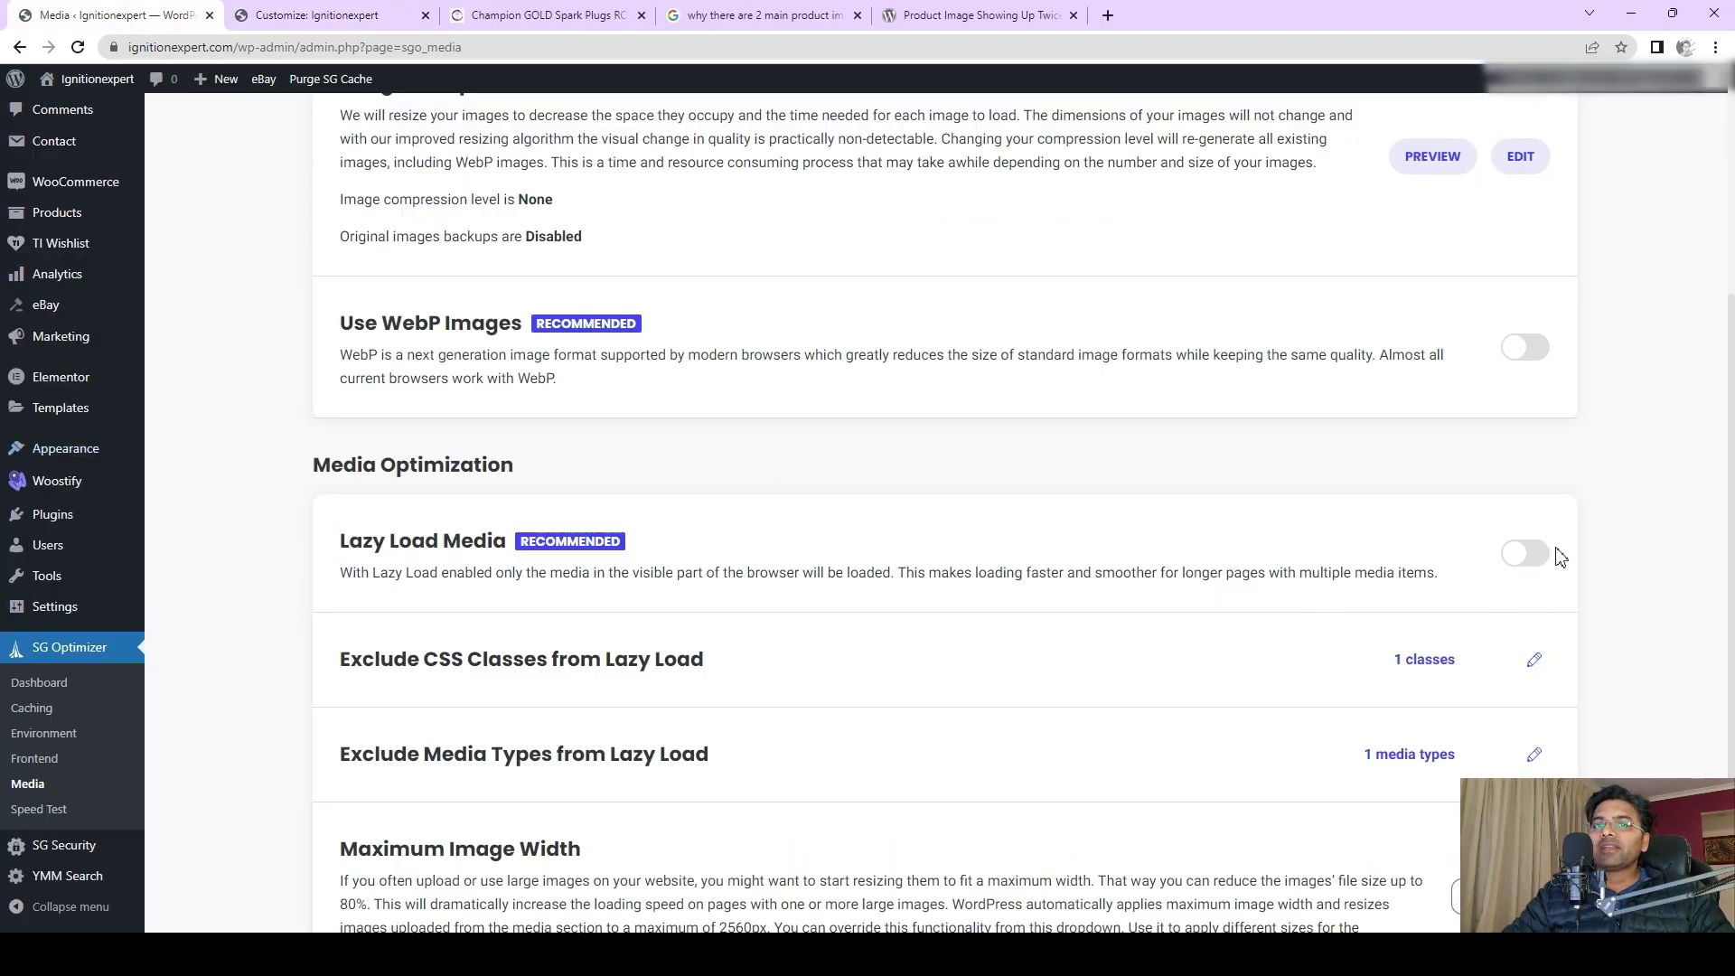